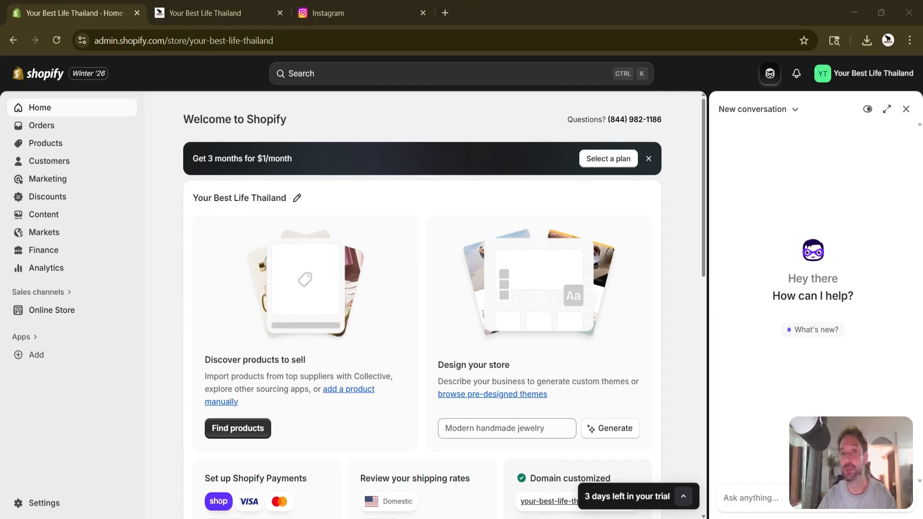
- Go to the Online Store sales channel and open its Preferences page
{"action": "left_click", "coordinate": [72, 317]}
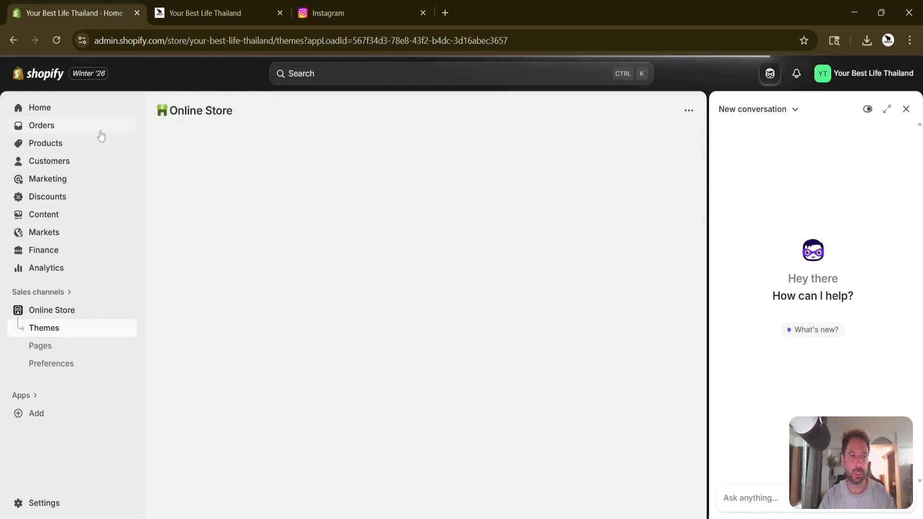
{"action": "left_click", "coordinate": [73, 362]}
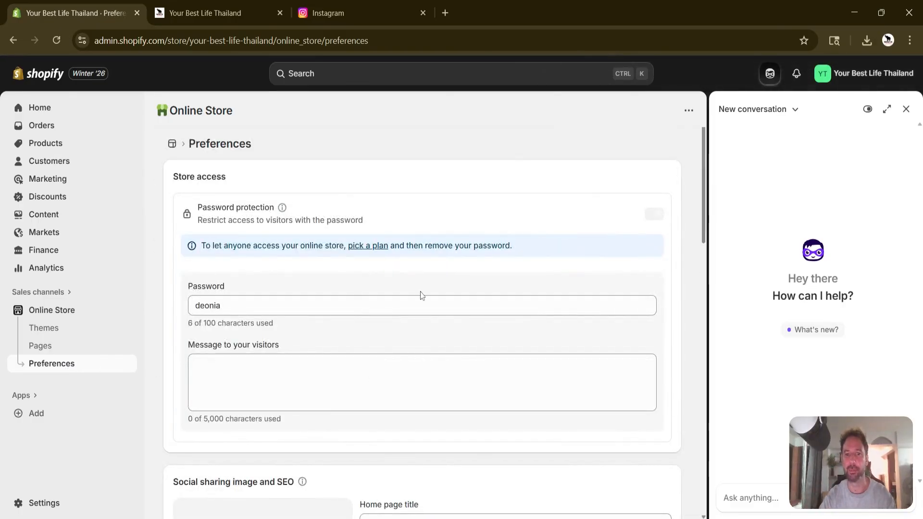
{"action": "scroll", "coordinate": [474, 169], "scroll_direction": "down", "scroll_amount": 1}
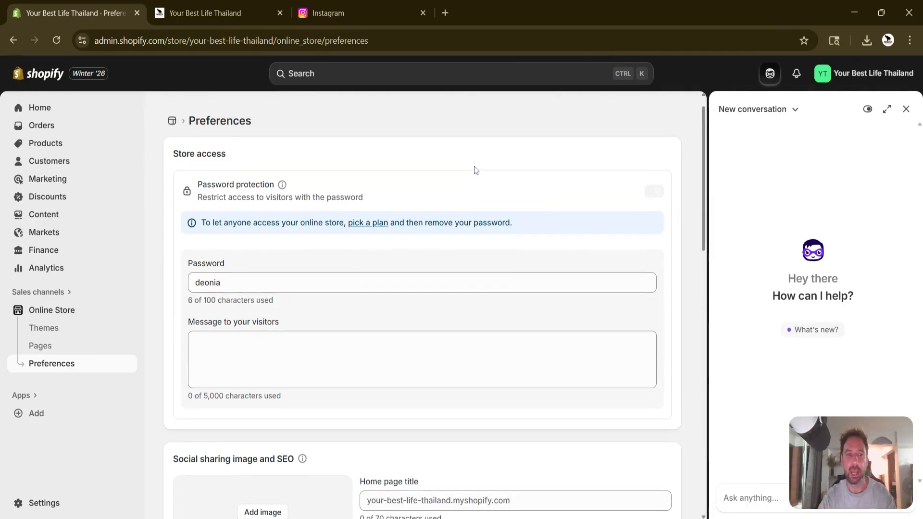
{"action": "scroll", "coordinate": [474, 169], "scroll_direction": "up", "scroll_amount": 1}
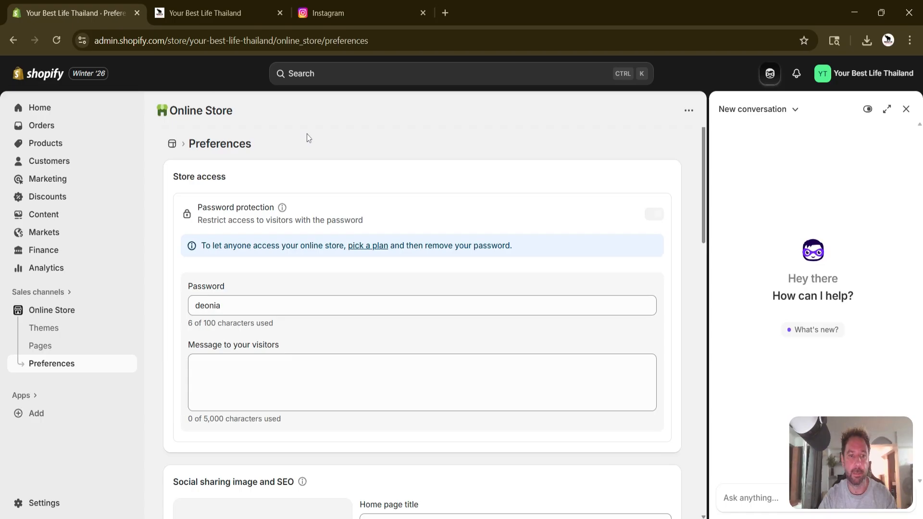
- Select the shop's preview web address on the Preferences page to copy it
{"action": "left_click", "coordinate": [300, 306]}
{"action": "key", "text": "ctrl+a"}
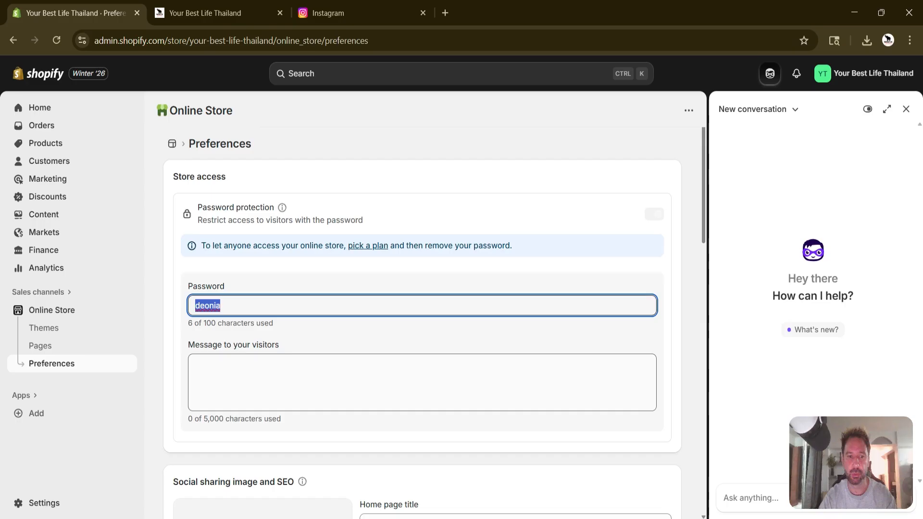
{"action": "left_click", "coordinate": [308, 377]}
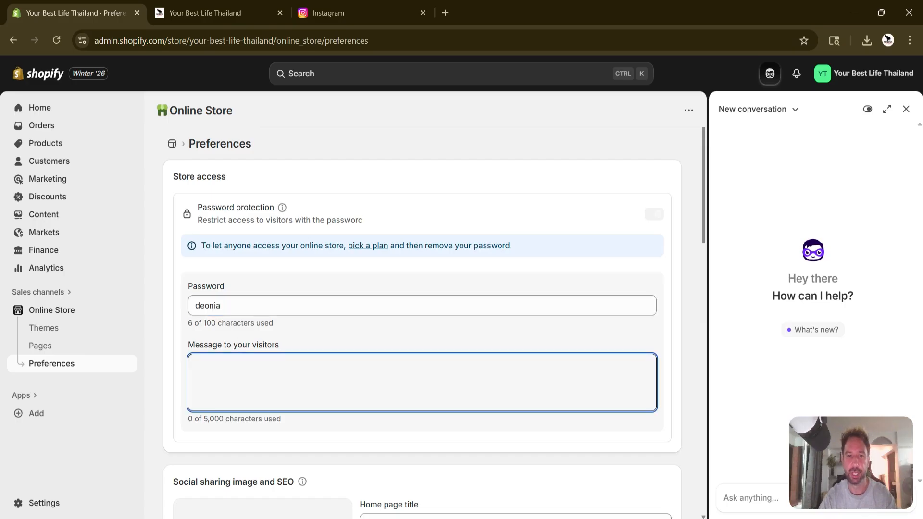
{"action": "scroll", "coordinate": [345, 128], "scroll_direction": "down", "scroll_amount": 4}
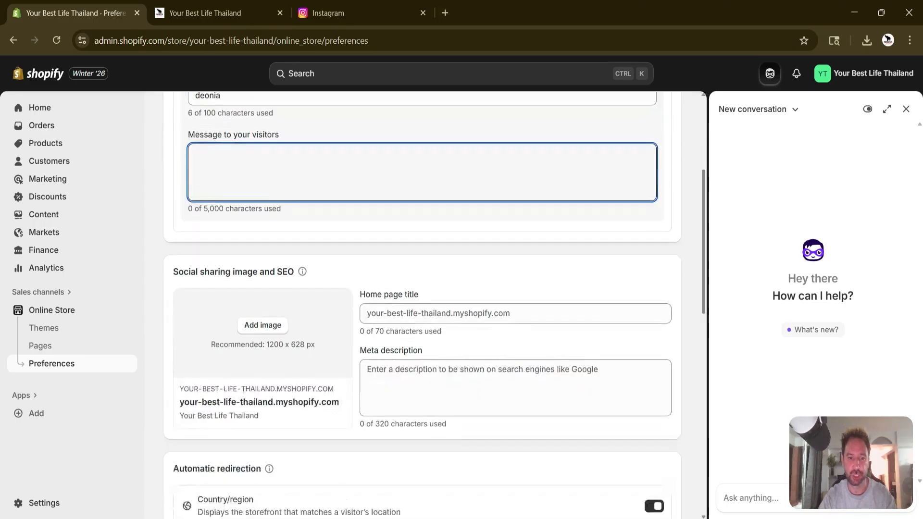
{"action": "triple_click", "coordinate": [257, 383]}
{"action": "key", "text": "ctrl+c"}
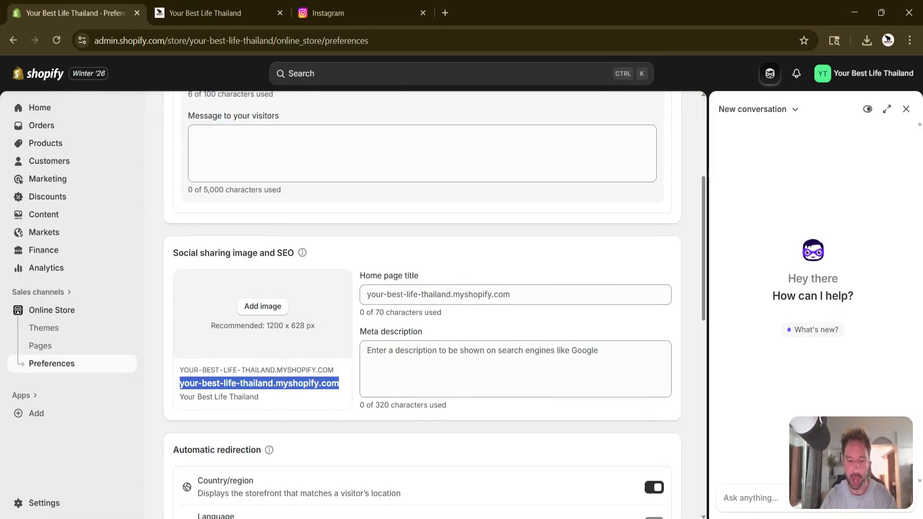
- Load the copied shop address in a new tab to show the 'Opening soon' password page
{"action": "left_click", "coordinate": [445, 13]}
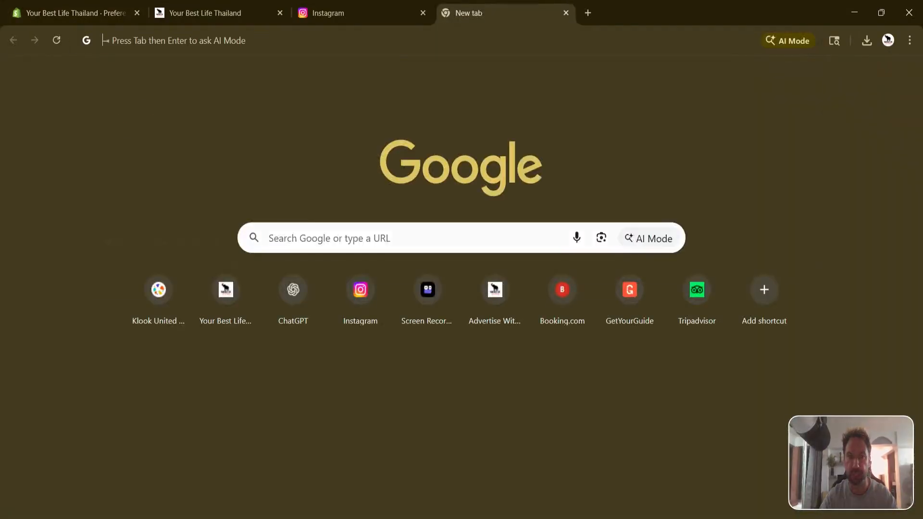
{"action": "key", "text": "ctrl+v"}
{"action": "key", "text": "Return"}
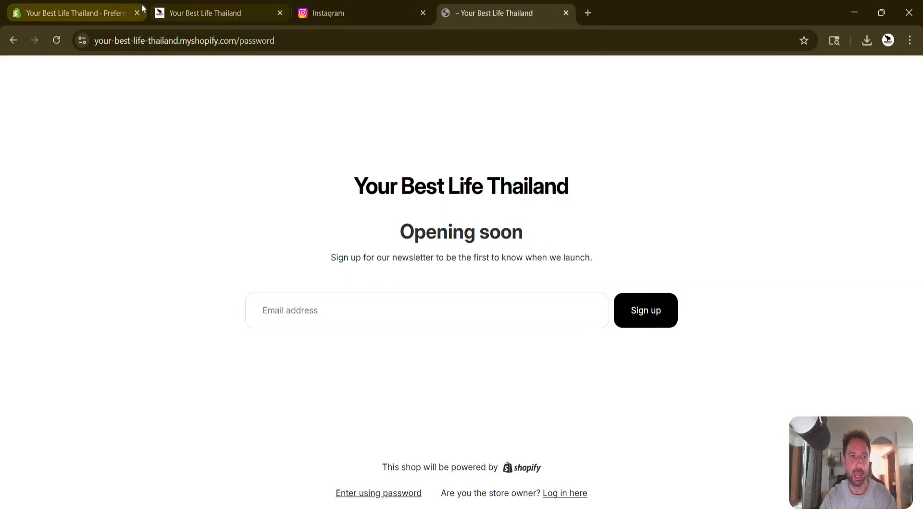
- Compare the storefront password page with admin Preferences, ending back on Preferences
{"action": "left_click", "coordinate": [101, 10]}
{"action": "scroll", "coordinate": [464, 327], "scroll_direction": "up", "scroll_amount": 5}
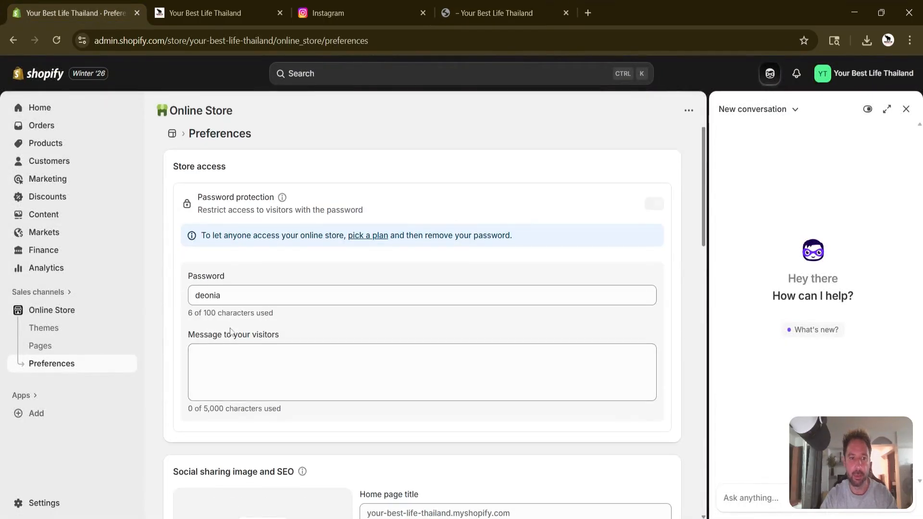
{"action": "left_click", "coordinate": [495, 13]}
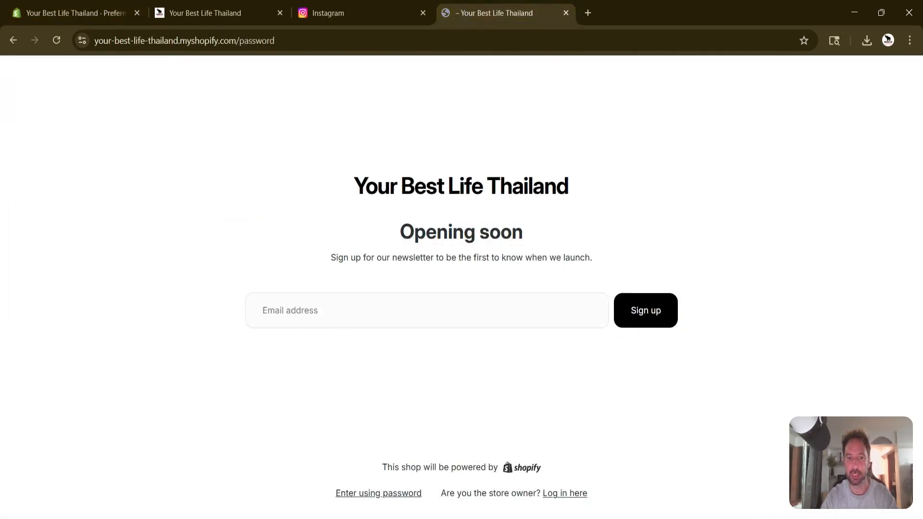
{"action": "left_click", "coordinate": [91, 13]}
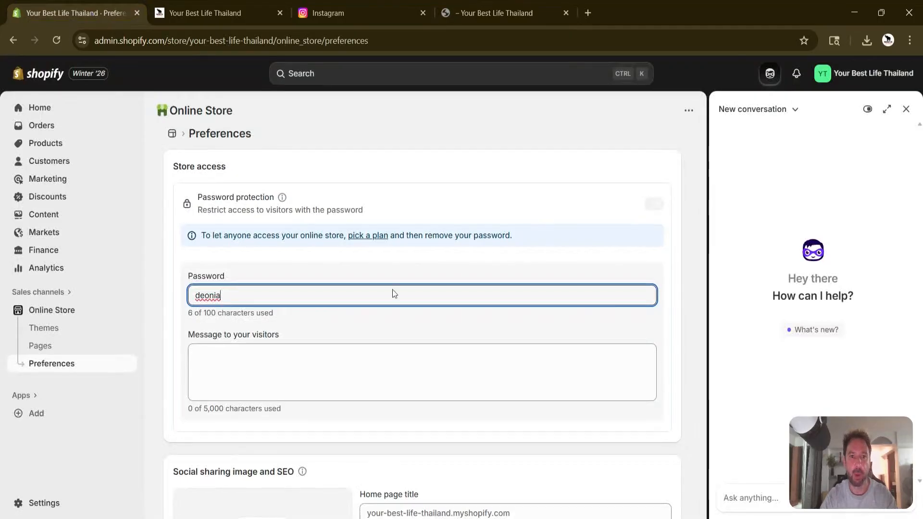
- Overwrite the old storefront password with a new 12-character password
{"action": "left_click", "coordinate": [357, 153]}
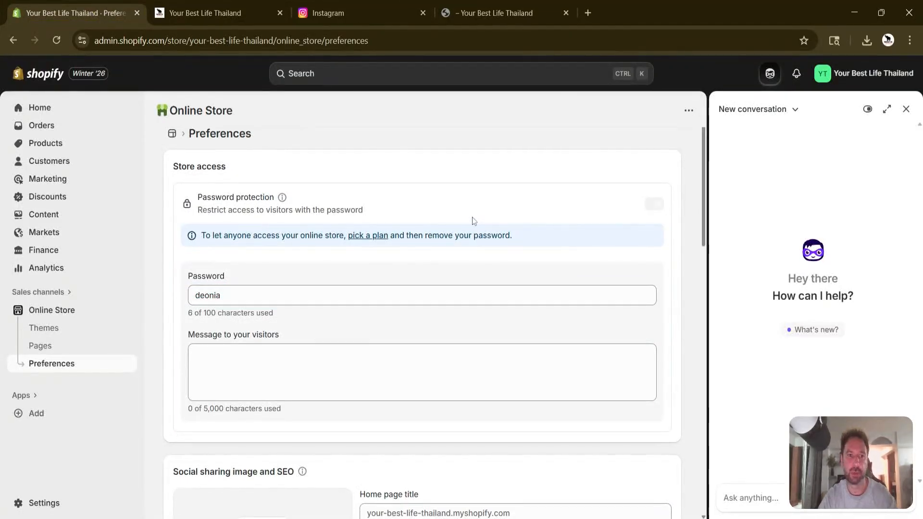
{"action": "scroll", "coordinate": [473, 222], "scroll_direction": "down", "scroll_amount": 5}
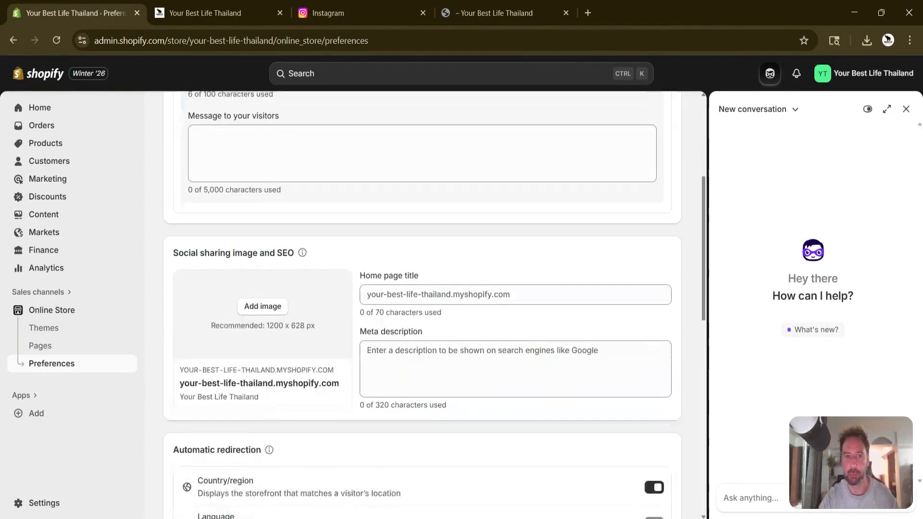
{"action": "scroll", "coordinate": [448, 218], "scroll_direction": "down", "scroll_amount": 1}
{"action": "scroll", "coordinate": [380, 147], "scroll_direction": "up", "scroll_amount": 5}
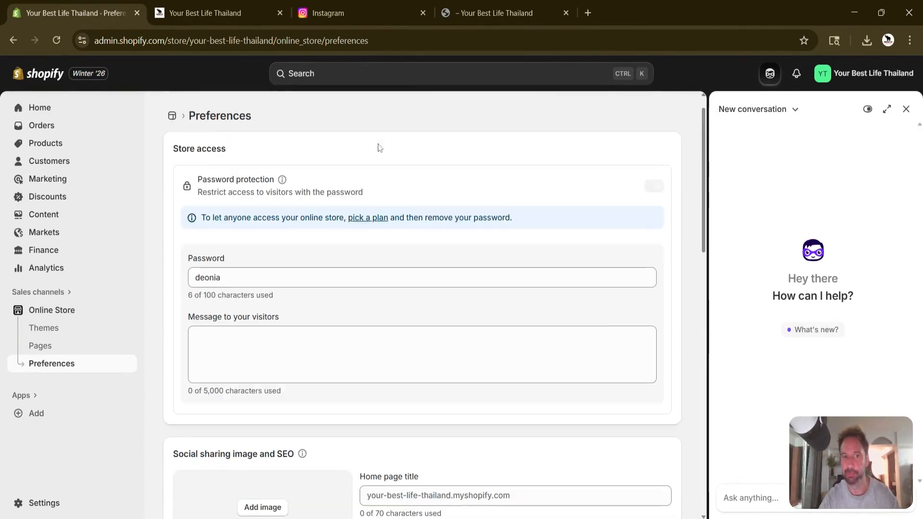
{"action": "scroll", "coordinate": [378, 147], "scroll_direction": "down", "scroll_amount": 2}
{"action": "left_click", "coordinate": [377, 168]}
{"action": "key", "text": "ctrl+a"}
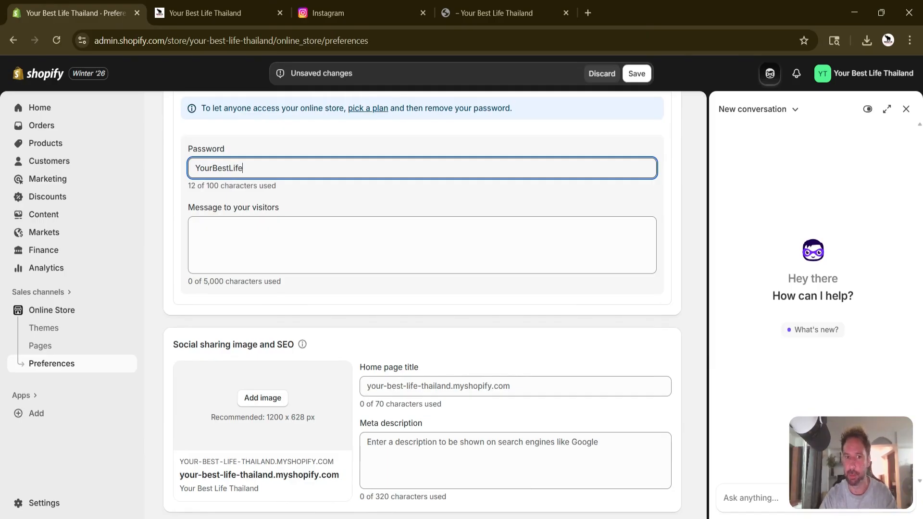
{"action": "left_click", "coordinate": [214, 134]}
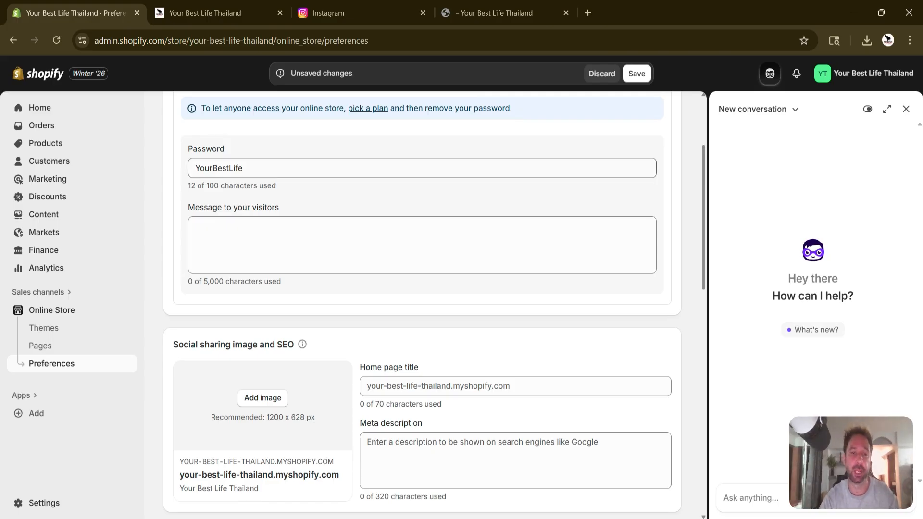
{"action": "scroll", "coordinate": [447, 241], "scroll_direction": "down", "scroll_amount": 2}
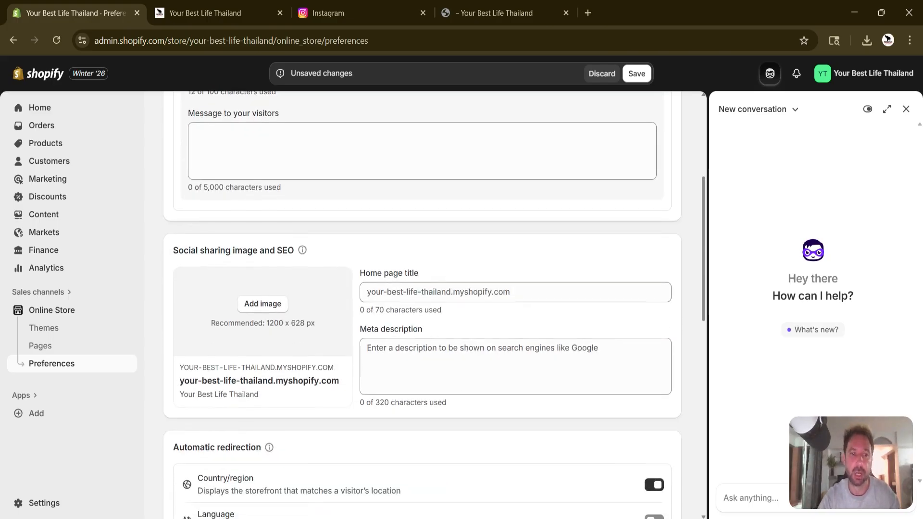
- Enter the home page title 'Your Best Life Thailand - Tours, Villas, Events, Transportation'
{"action": "left_click", "coordinate": [442, 156]}
{"action": "left_click", "coordinate": [440, 291]}
{"action": "type", "text": "Your"}
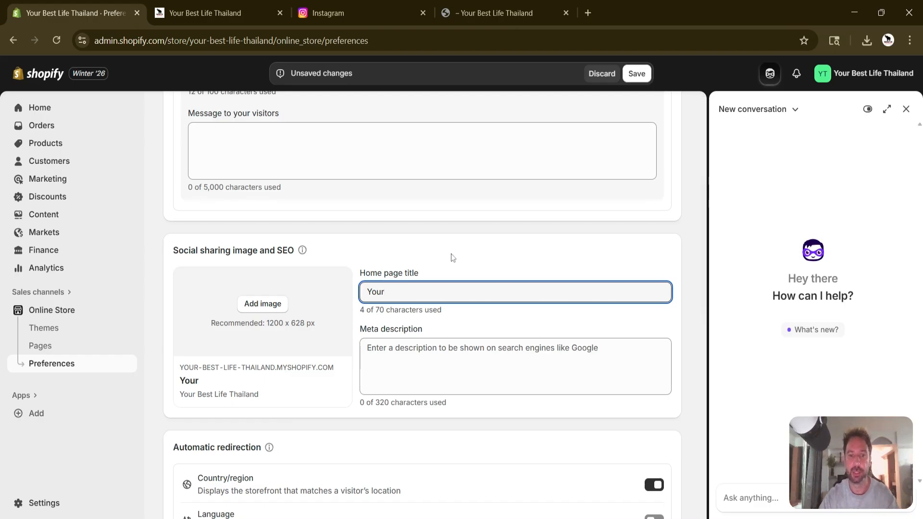
{"action": "type", "text": "Be"}
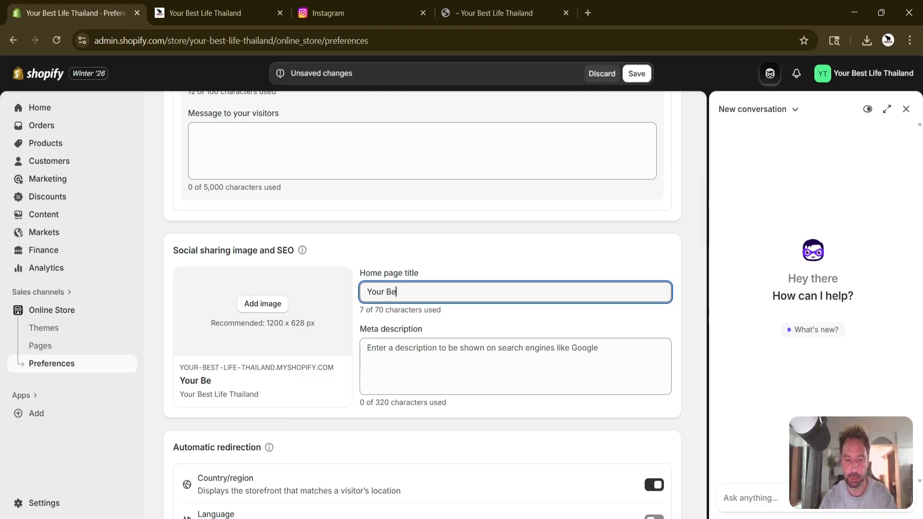
{"action": "type", "text": "st Life Thailand "}
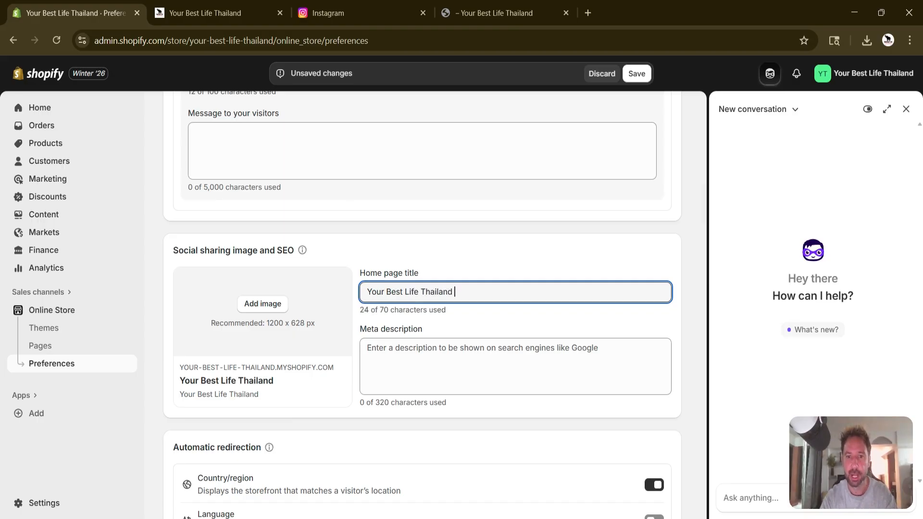
{"action": "type", "text": "- Tours"}
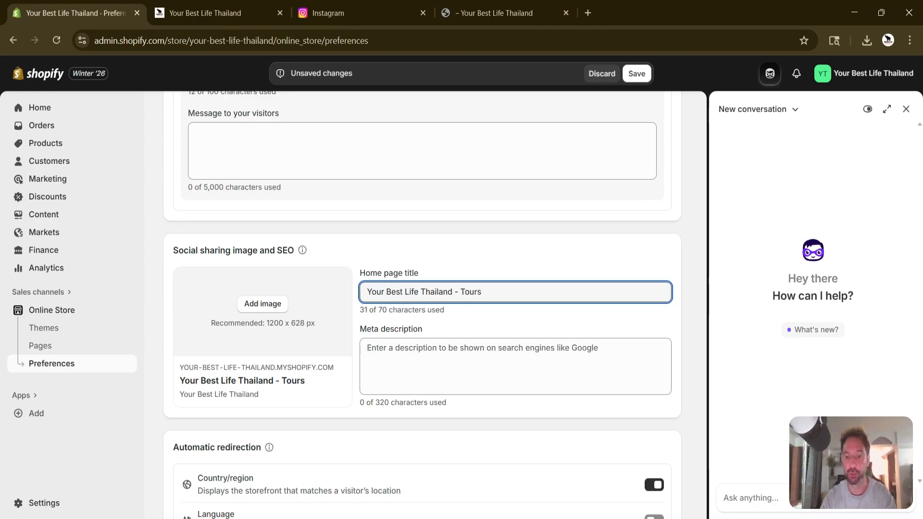
{"action": "type", "text": ", "}
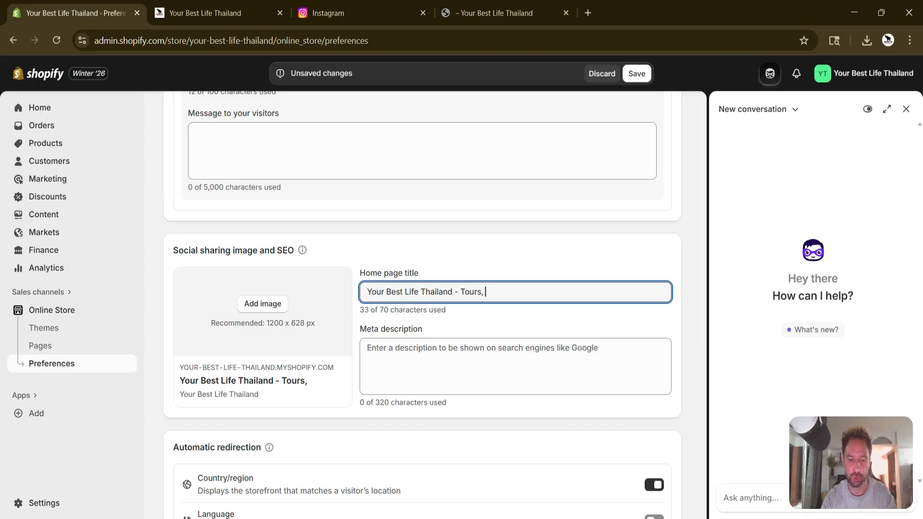
{"action": "type", "text": "Villa"}
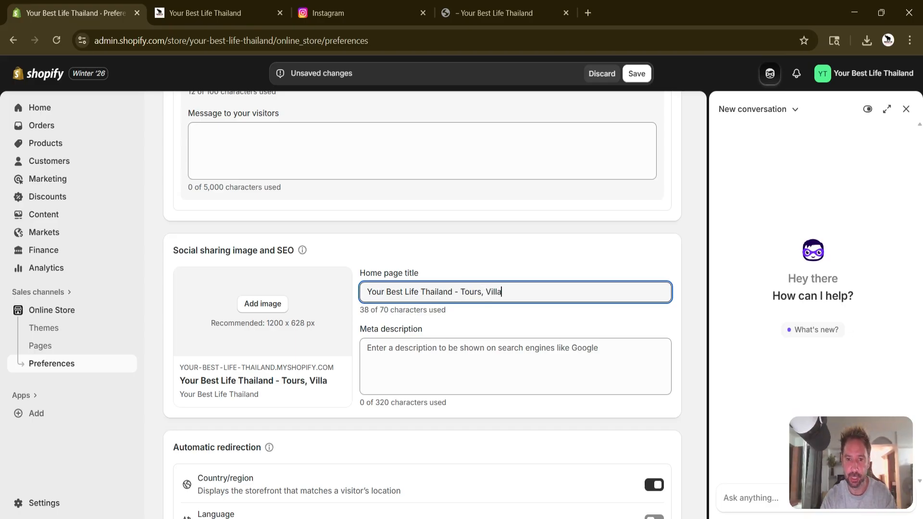
{"action": "type", "text": "s, E"}
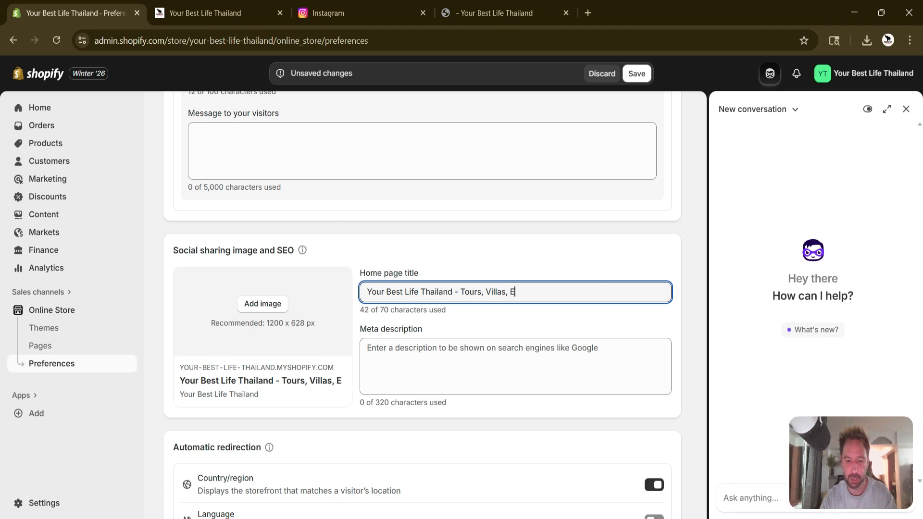
{"action": "type", "text": "vents, "}
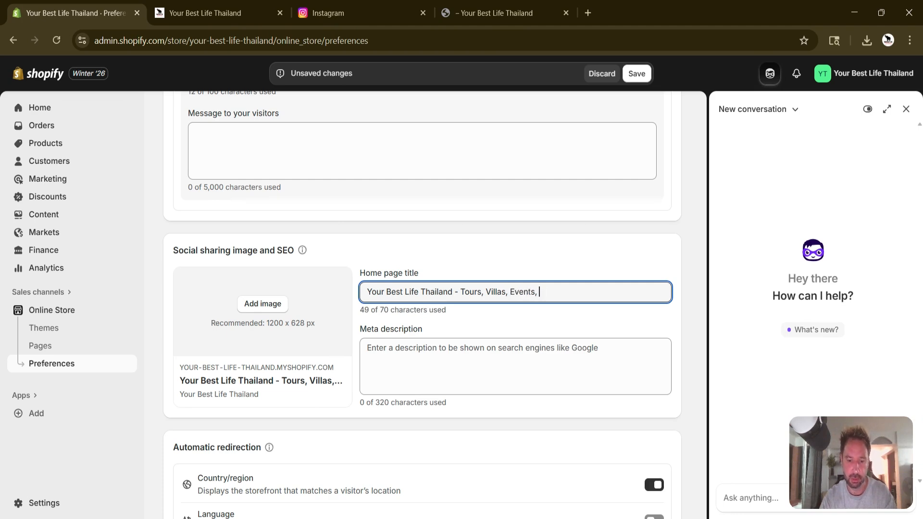
{"action": "type", "text": "Transportation, "}
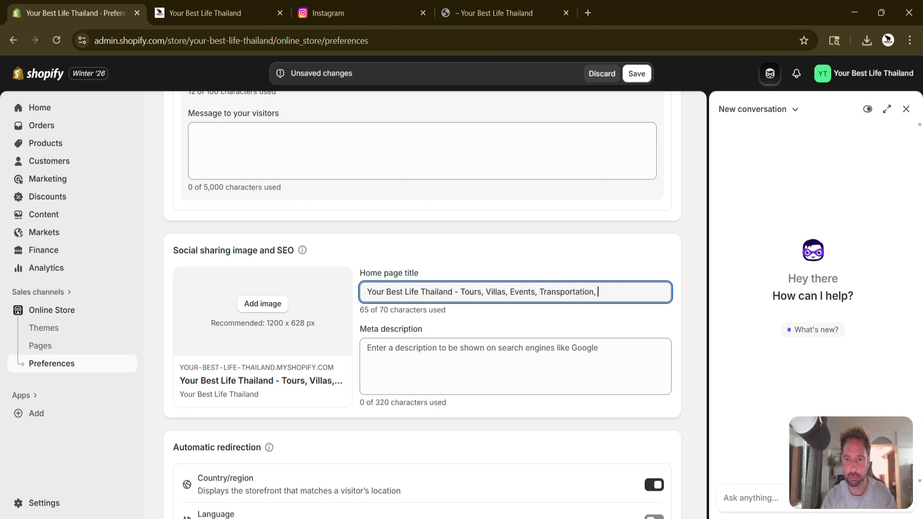
{"action": "type", "text": "Dinin"}
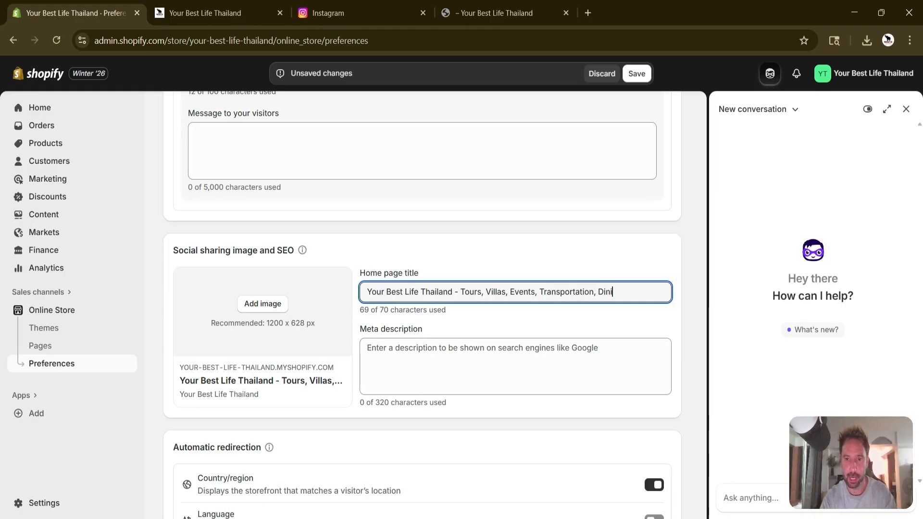
{"action": "key", "text": "BackSpace"}
{"action": "key", "text": "BackSpace"}
{"action": "key", "text": "BackSpace"}
{"action": "key", "text": "BackSpace"}
{"action": "key", "text": "BackSpace"}
{"action": "key", "text": "BackSpace"}
{"action": "key", "text": "BackSpace"}
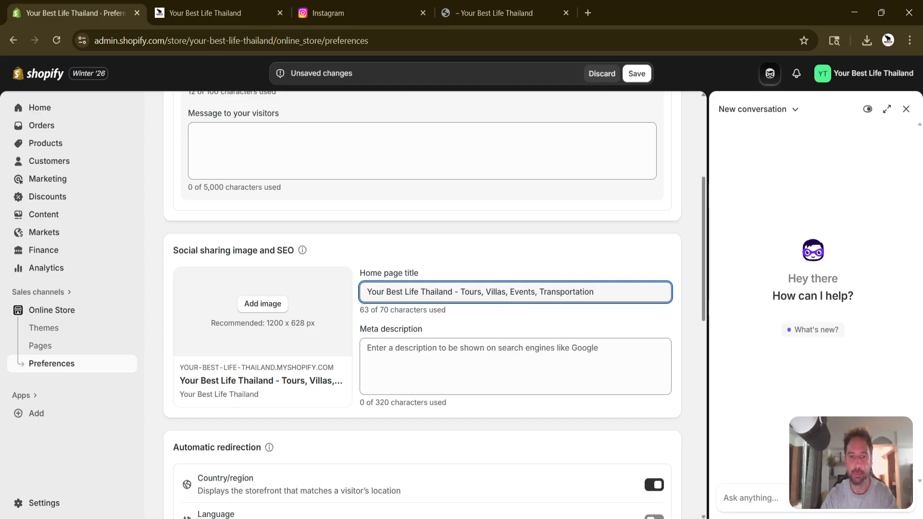
{"action": "scroll", "coordinate": [481, 288], "scroll_direction": "down", "scroll_amount": 2}
- Start the meta description: 'Best Deals on Tours, Accomodations, Transportation, Events, Dining, and more in Phuket'
{"action": "left_click", "coordinate": [481, 273]}
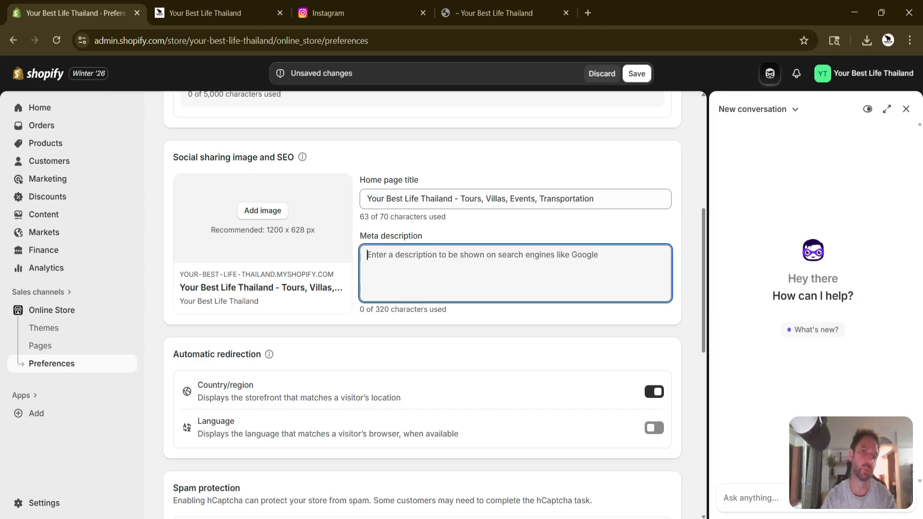
{"action": "type", "text": "B"}
{"action": "key", "text": "BackSpace"}
{"action": "type", "text": "BEST"}
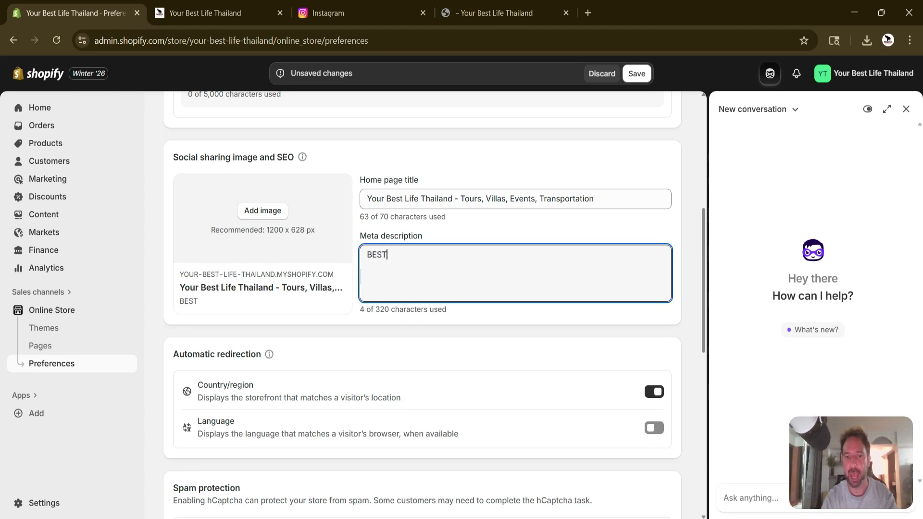
{"action": "key", "text": "BackSpace"}
{"action": "key", "text": "BackSpace"}
{"action": "key", "text": "BackSpace"}
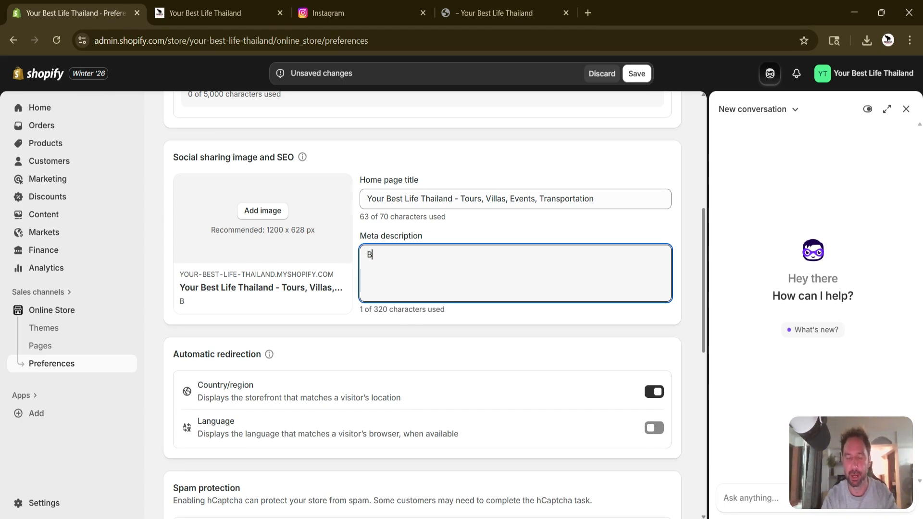
{"action": "type", "text": "est"}
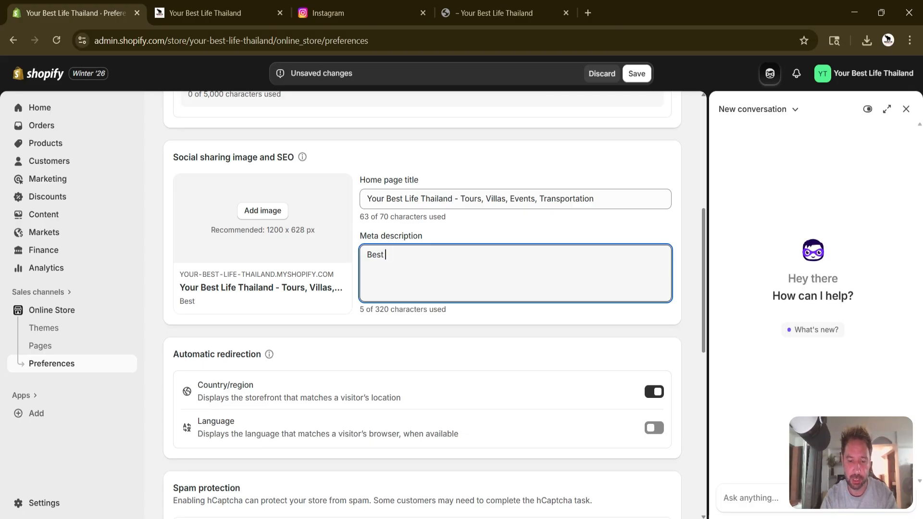
{"action": "type", "text": " Deals on T"}
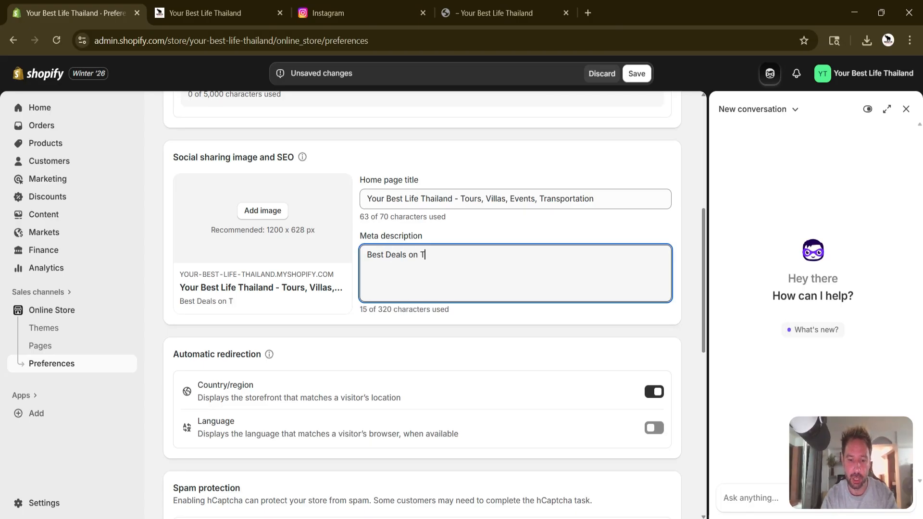
{"action": "type", "text": "ours, Acco"}
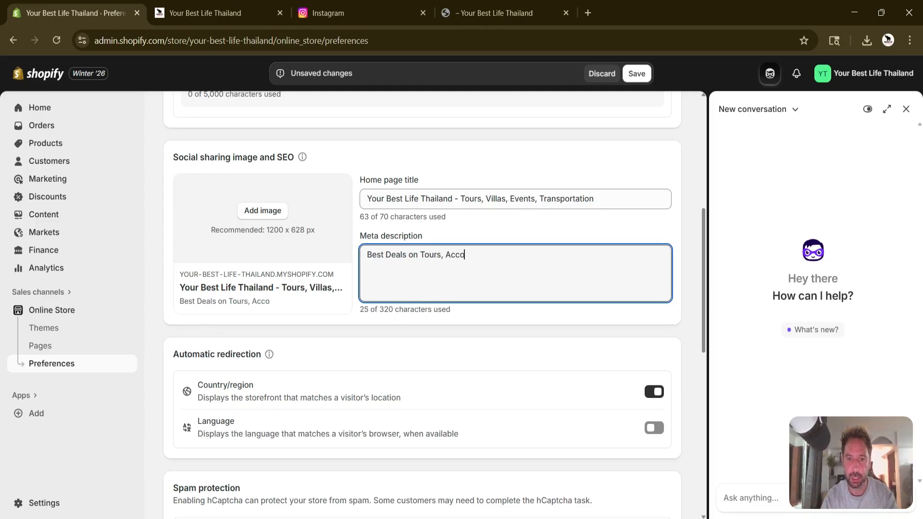
{"action": "type", "text": "modations, T"}
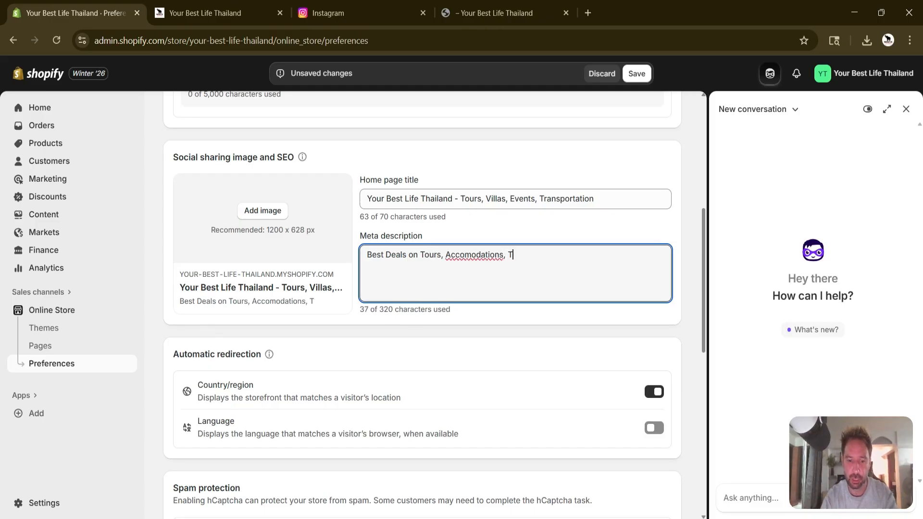
{"action": "type", "text": "ransportation"}
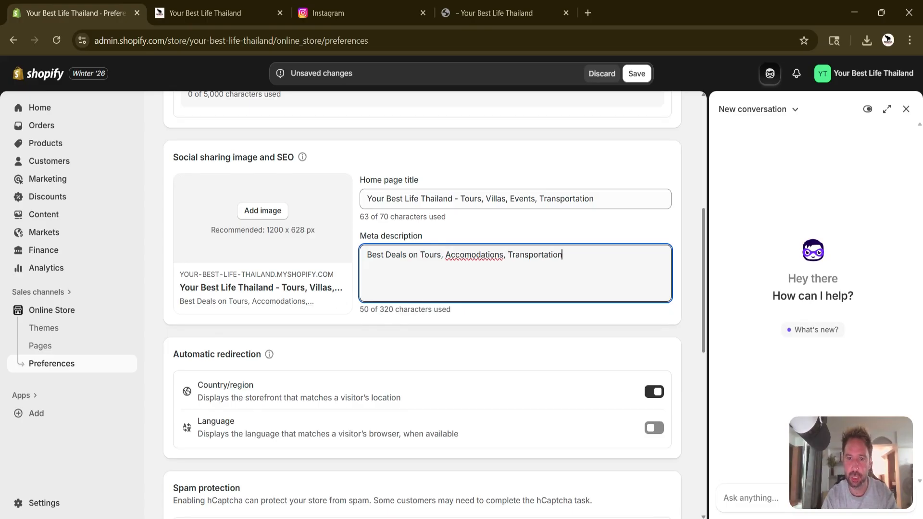
{"action": "type", "text": ", Events, "}
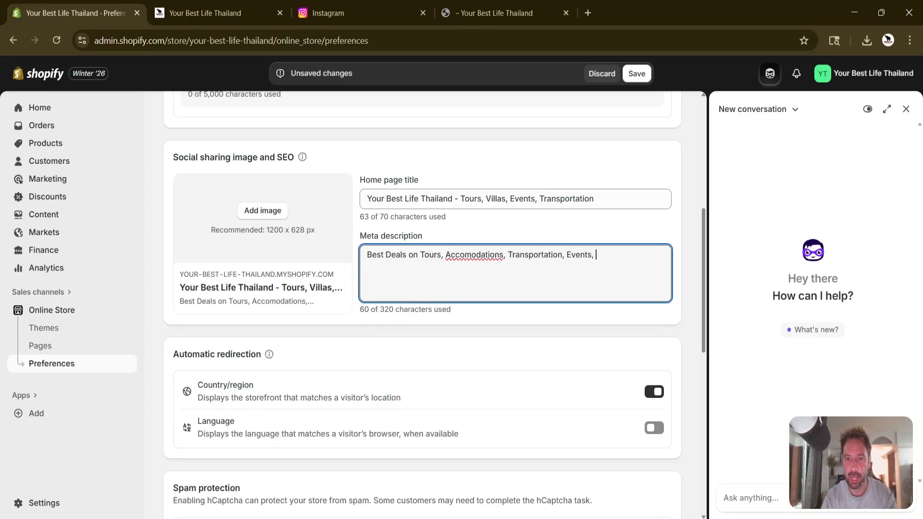
{"action": "type", "text": "Dining"}
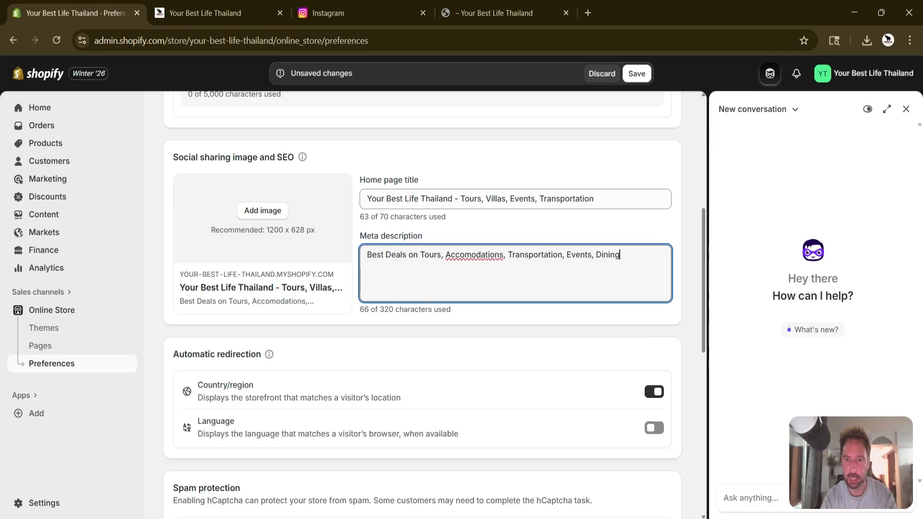
{"action": "type", "text": ", and "}
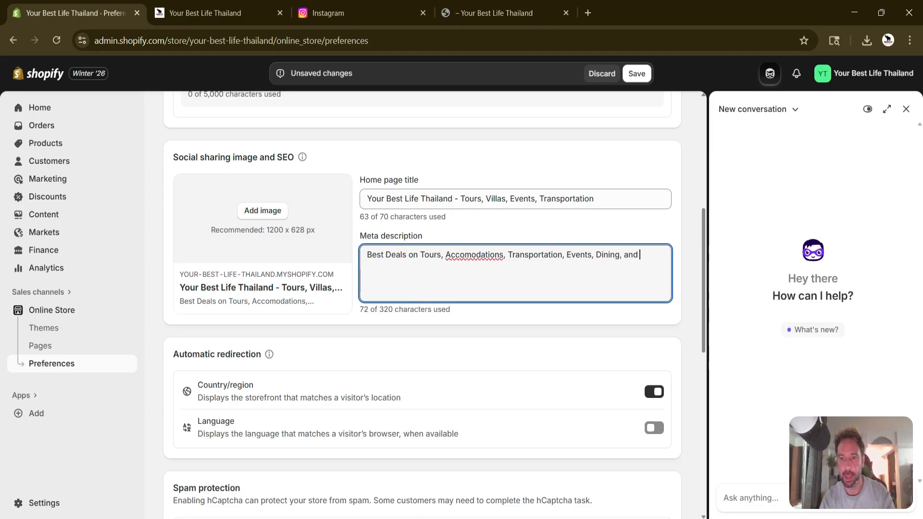
{"action": "type", "text": "more in Phuket"}
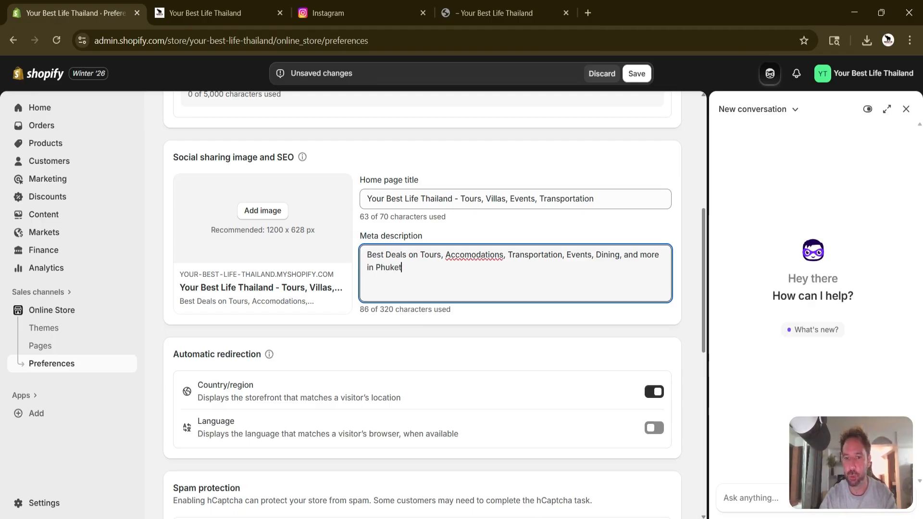
- Correct to 'Accommodations' and append Bangkok, Chiang Mai, Pattaya, Phi Phi Islands, Koh Phangan, Koh Tao
{"action": "right_click", "coordinate": [480, 258]}
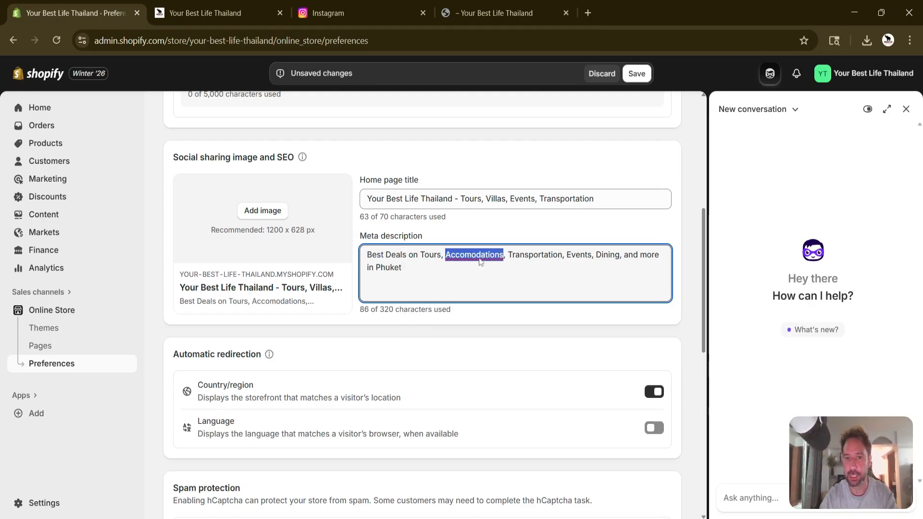
{"action": "left_click", "coordinate": [504, 268]}
{"action": "left_click", "coordinate": [423, 268]}
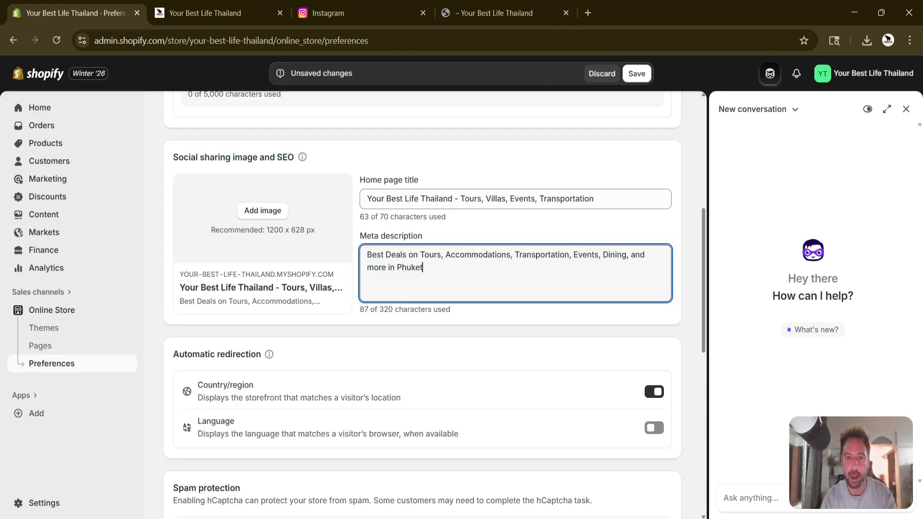
{"action": "type", "text": ", Ba"}
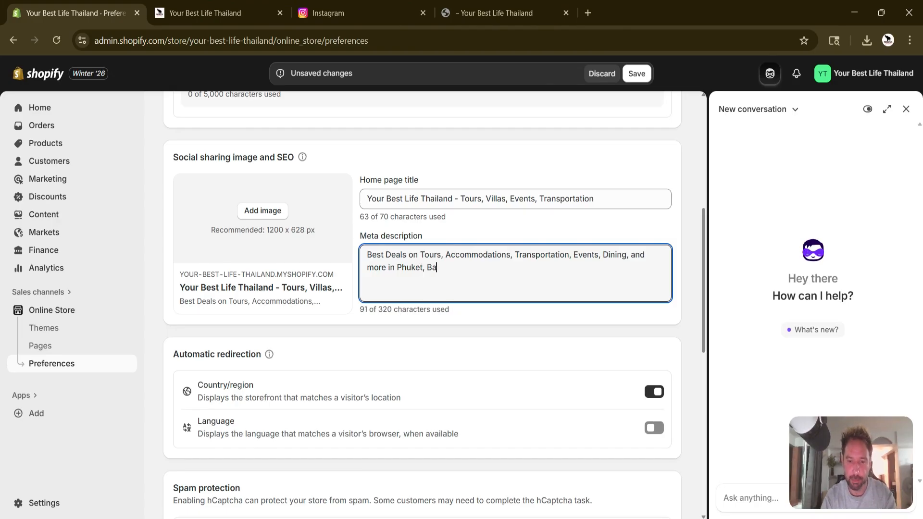
{"action": "type", "text": "ngkok, Chia"}
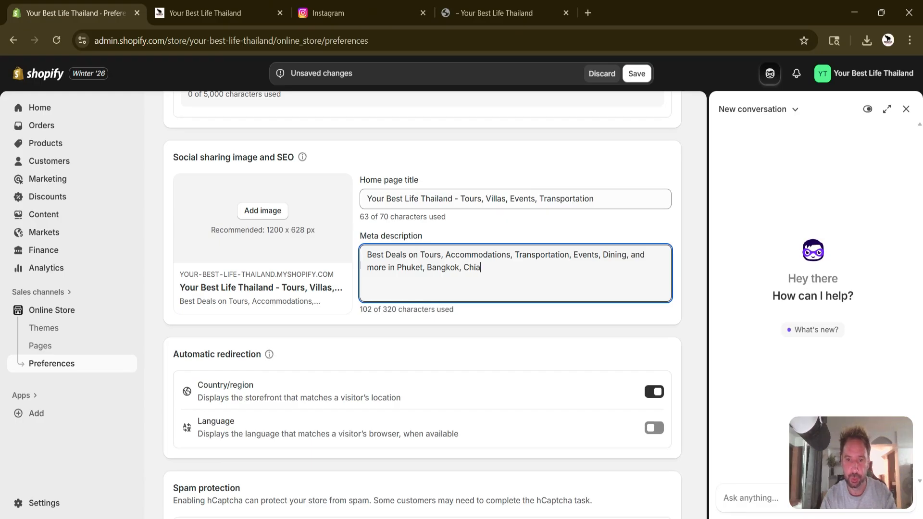
{"action": "type", "text": "ng Mai, Pa"}
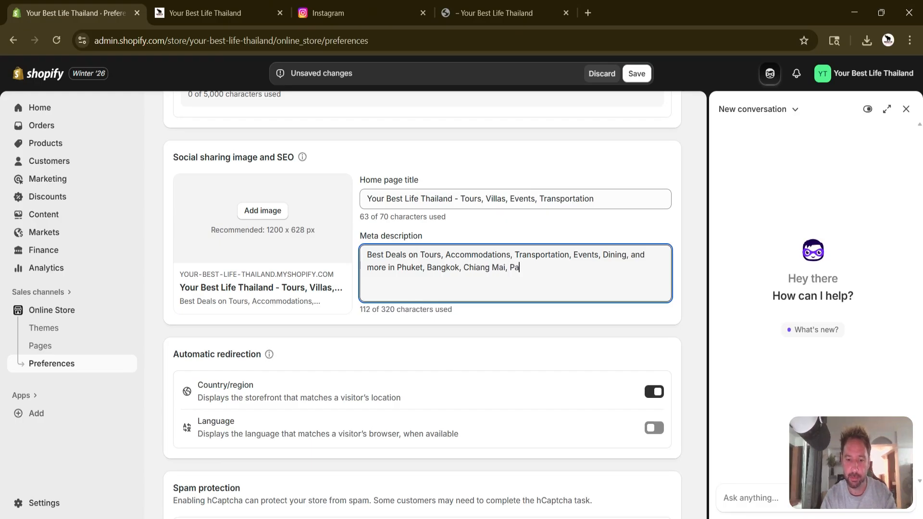
{"action": "type", "text": "ttaya, Phi Phi Islands, Koh Phangan, Koh Tao, & "}
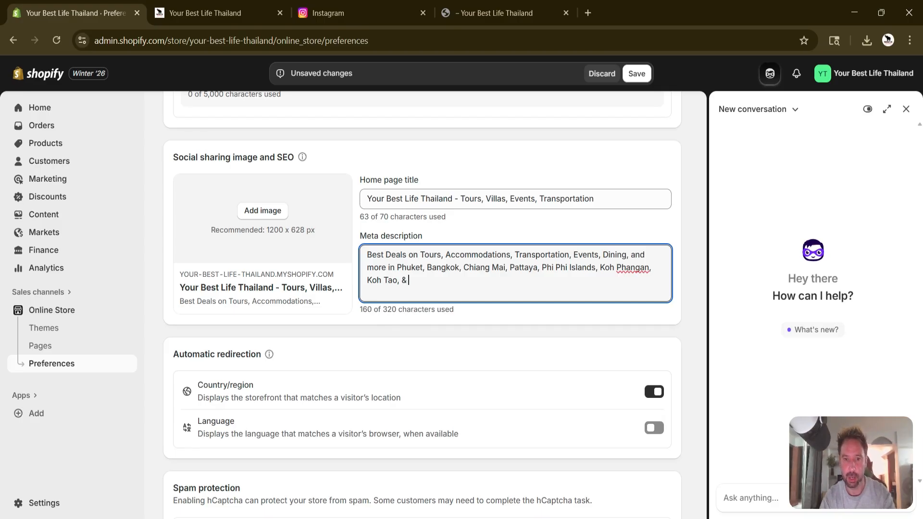
{"action": "type", "text": "more!"}
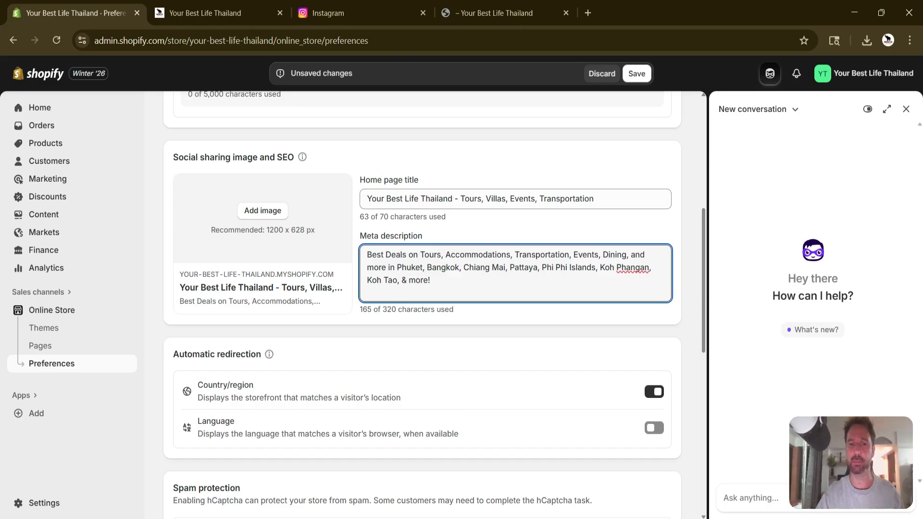
{"action": "mouse_move", "coordinate": [397, 268]}
{"action": "left_mouse_down"}
{"action": "mouse_move", "coordinate": [415, 280]}
{"action": "mouse_move", "coordinate": [399, 280]}
{"action": "left_mouse_up"}
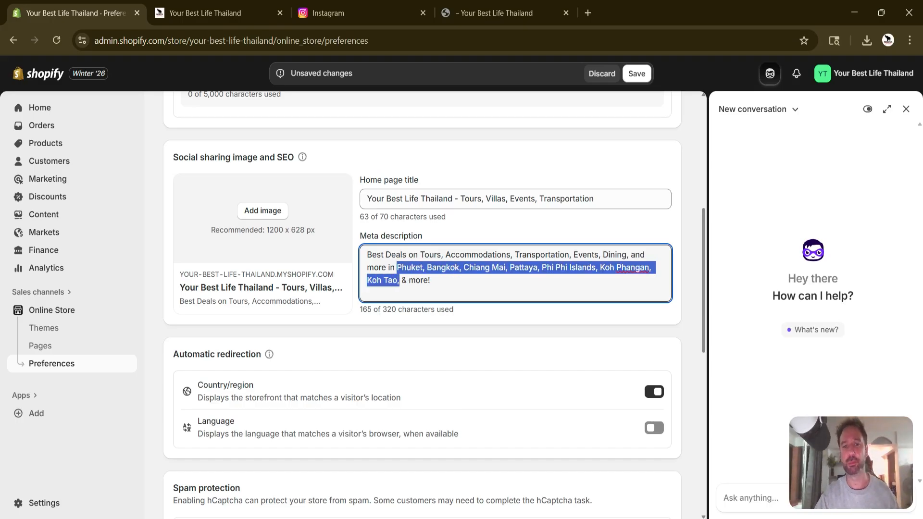
{"action": "left_click", "coordinate": [400, 280]}
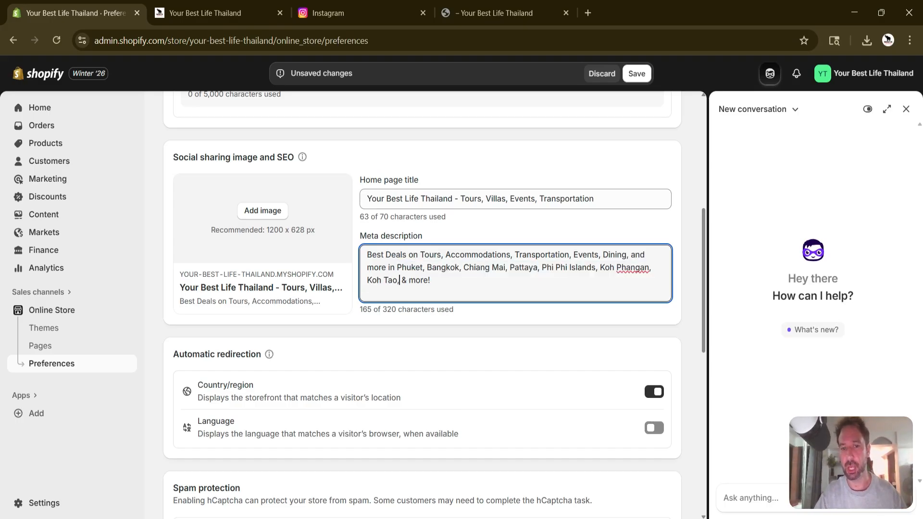
{"action": "left_click_drag", "start_coordinate": [420, 255], "coordinate": [627, 255]}
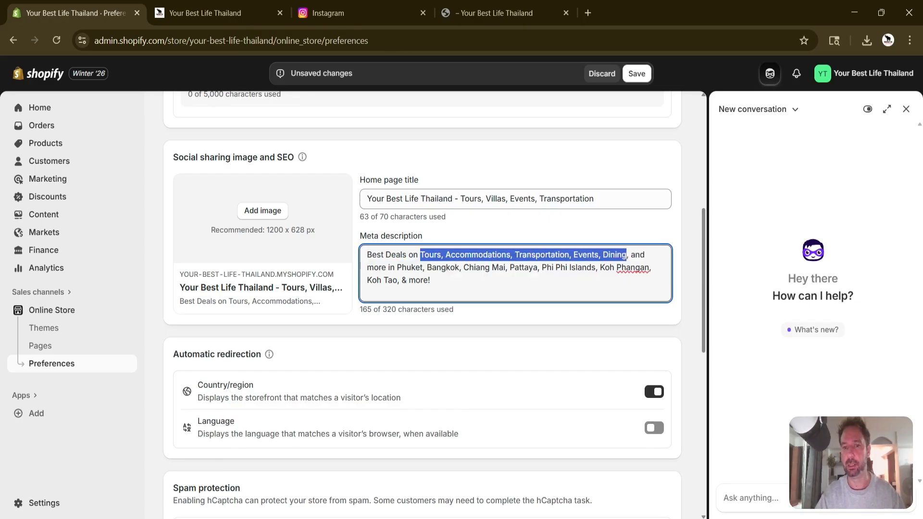
{"action": "left_click", "coordinate": [431, 280]}
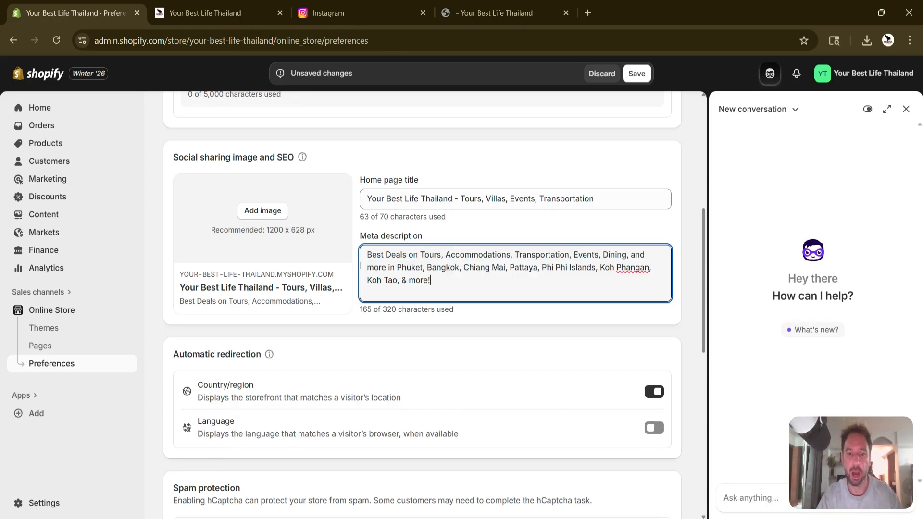
{"action": "scroll", "coordinate": [438, 238], "scroll_direction": "down", "scroll_amount": 1}
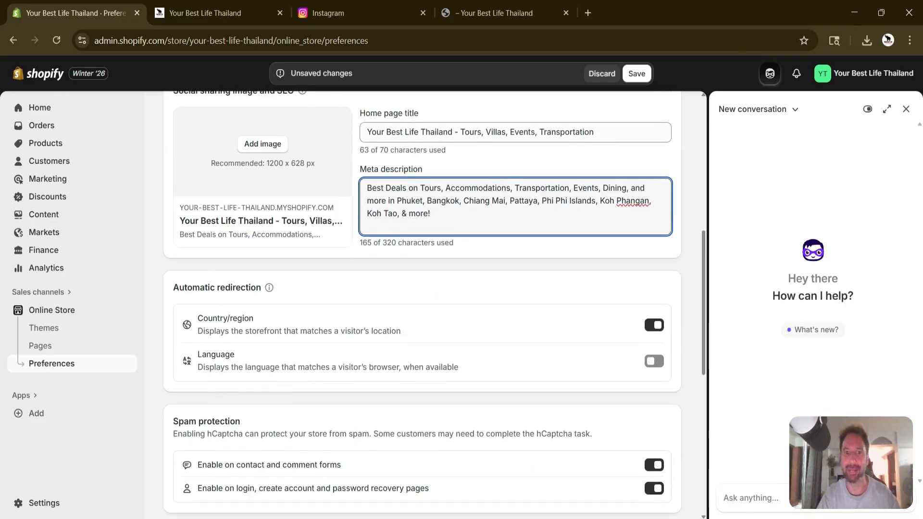
{"action": "scroll", "coordinate": [436, 305], "scroll_direction": "down", "scroll_amount": 2}
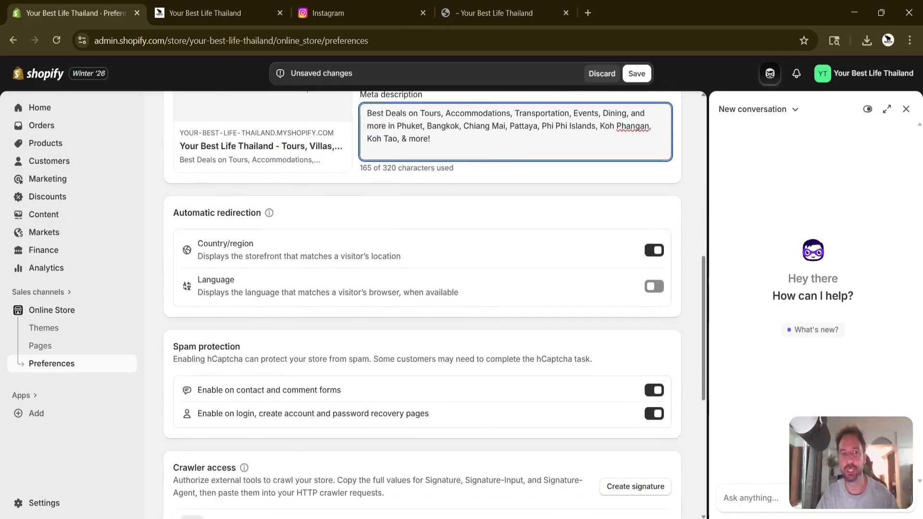
{"action": "scroll", "coordinate": [267, 211], "scroll_direction": "up", "scroll_amount": 3}
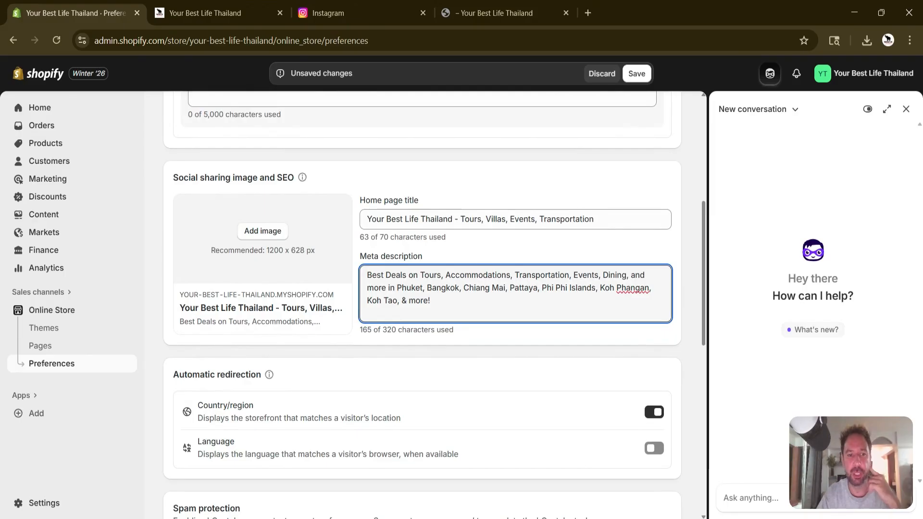
{"action": "left_click_drag", "start_coordinate": [267, 250], "coordinate": [304, 250]}
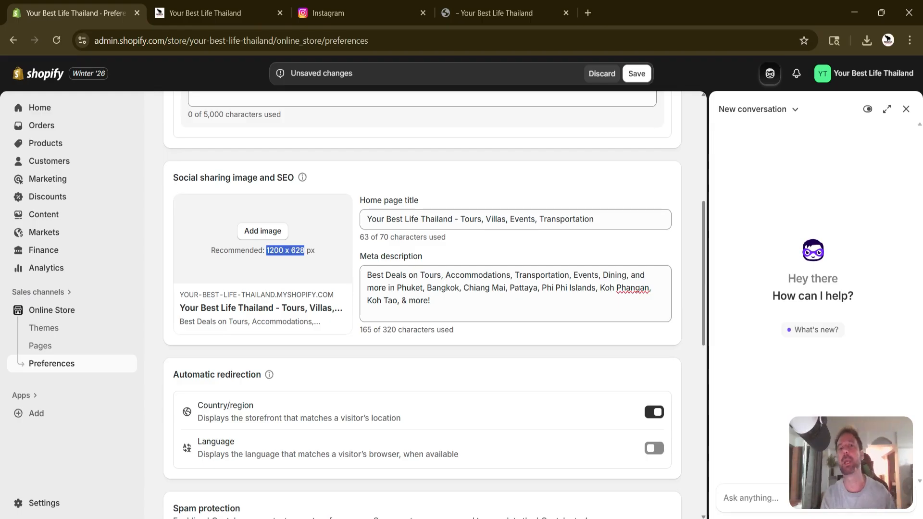
{"action": "left_click", "coordinate": [469, 185]}
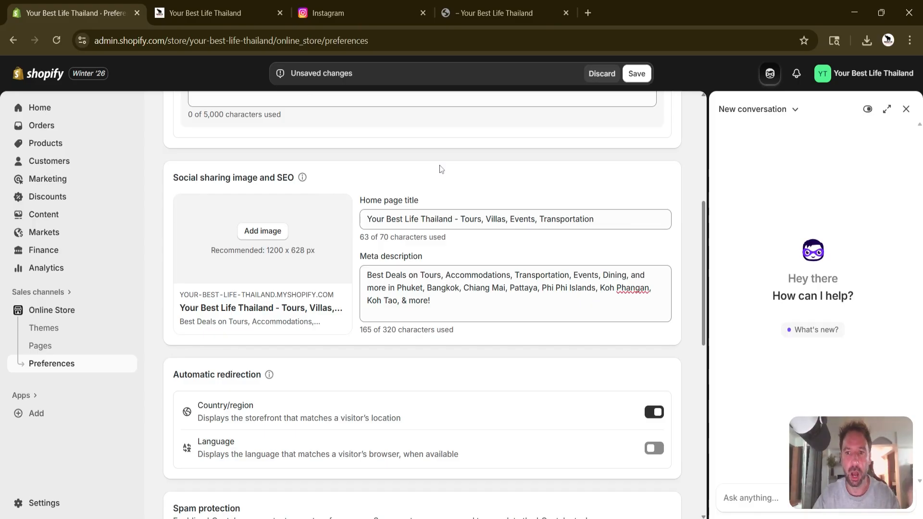
{"action": "scroll", "coordinate": [423, 302], "scroll_direction": "down", "scroll_amount": 1}
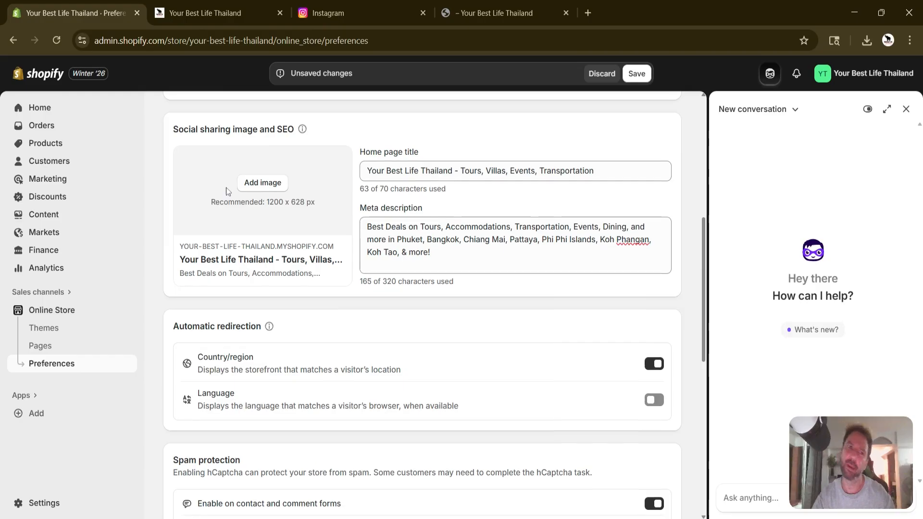
{"action": "scroll", "coordinate": [411, 207], "scroll_direction": "down", "scroll_amount": 3}
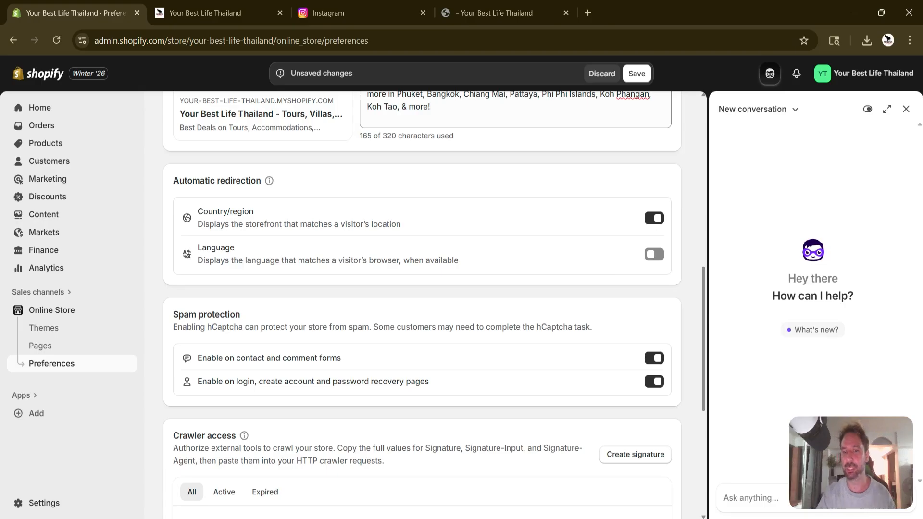
- Turn on Language redirection under Automatic redirection, alongside country/region redirection
{"action": "left_click", "coordinate": [654, 256]}
{"action": "scroll", "coordinate": [475, 259], "scroll_direction": "down", "scroll_amount": 1}
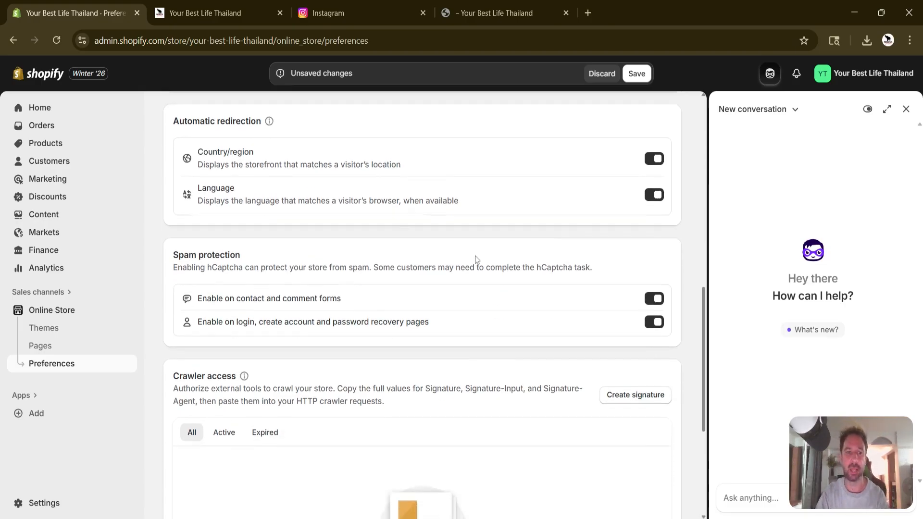
{"action": "scroll", "coordinate": [475, 260], "scroll_direction": "down", "scroll_amount": 1}
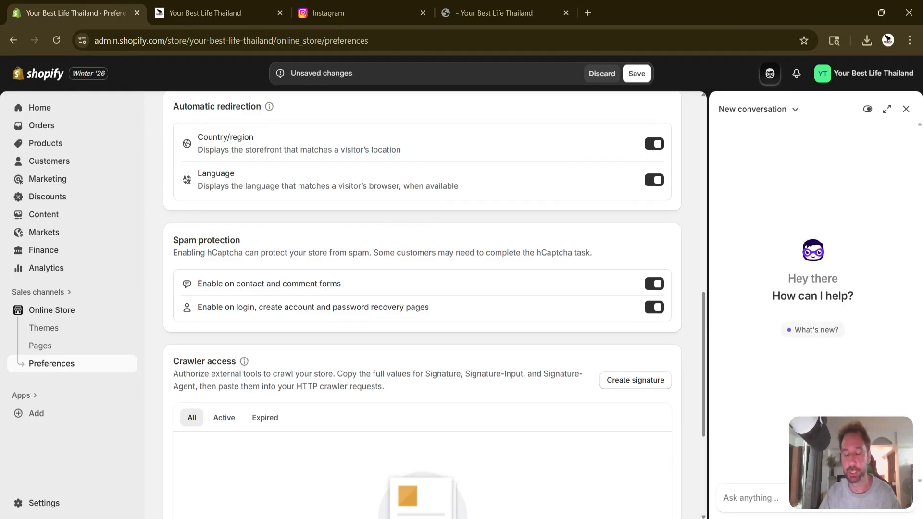
{"action": "scroll", "coordinate": [434, 308], "scroll_direction": "down", "scroll_amount": 1}
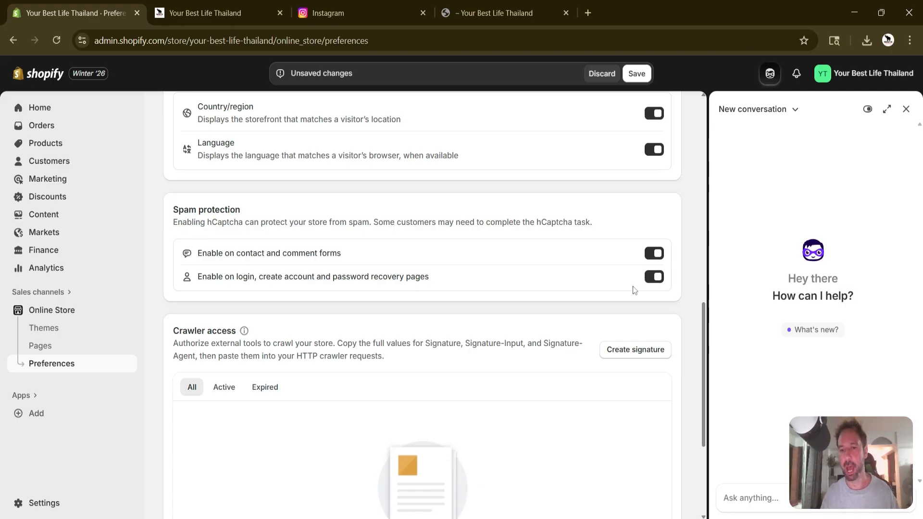
{"action": "scroll", "coordinate": [591, 244], "scroll_direction": "down", "scroll_amount": 3}
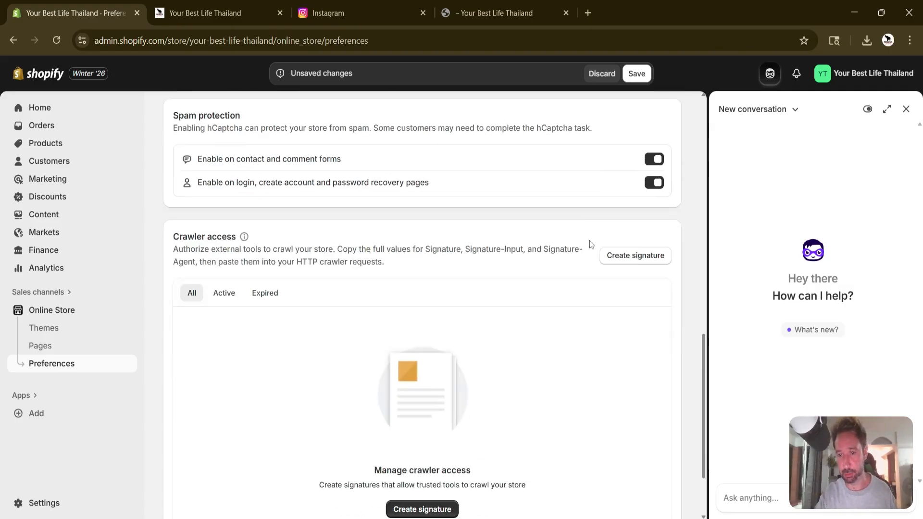
- Save the pending Online Store Preferences changes
{"action": "scroll", "coordinate": [592, 244], "scroll_direction": "down", "scroll_amount": 1}
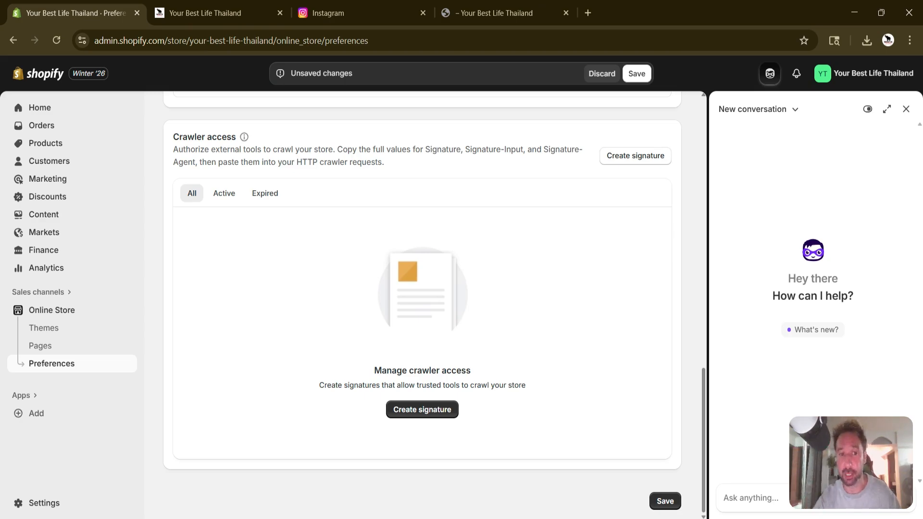
{"action": "scroll", "coordinate": [423, 305], "scroll_direction": "up", "scroll_amount": 15}
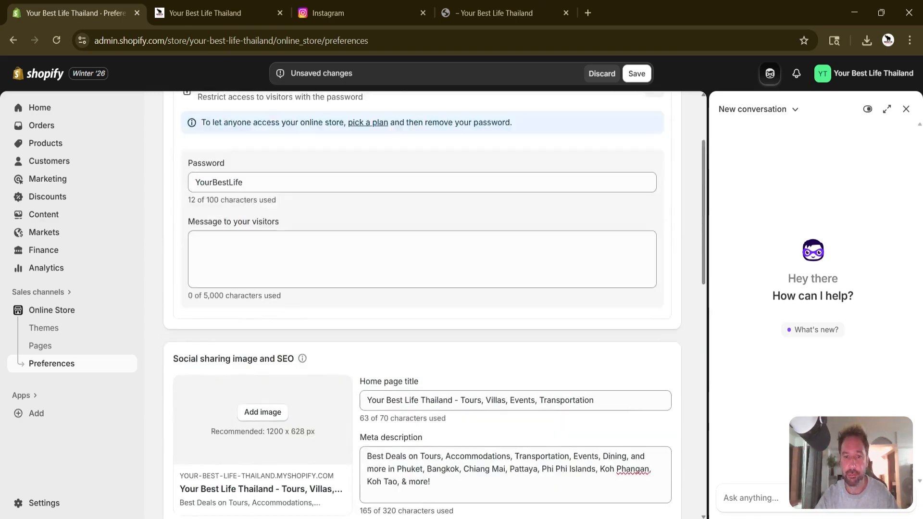
{"action": "scroll", "coordinate": [600, 407], "scroll_direction": "down", "scroll_amount": 20}
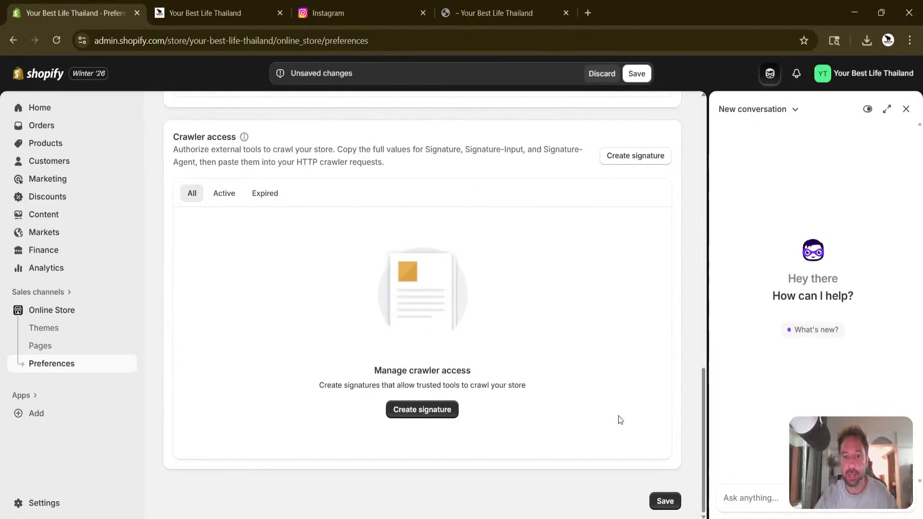
{"action": "left_click", "coordinate": [665, 503]}
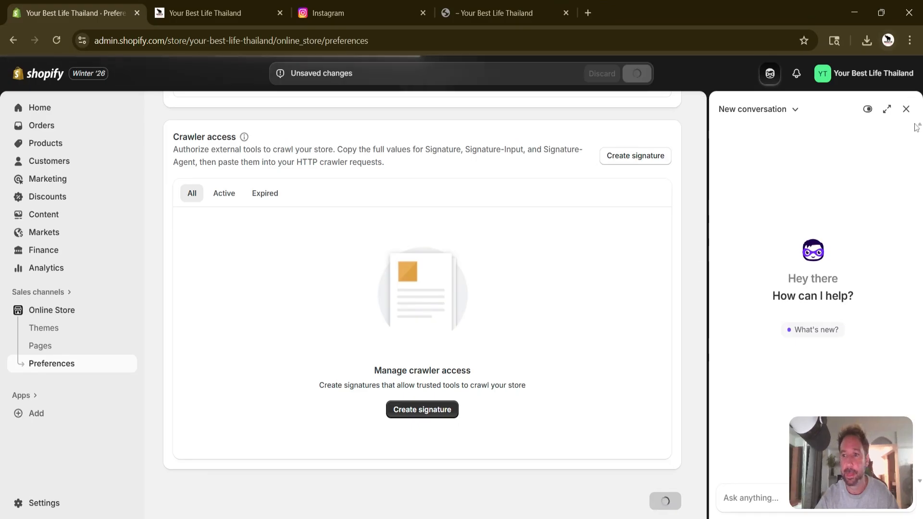
- Close the Sidekick assistant panel and go to the store's Settings
{"action": "left_click", "coordinate": [906, 108]}
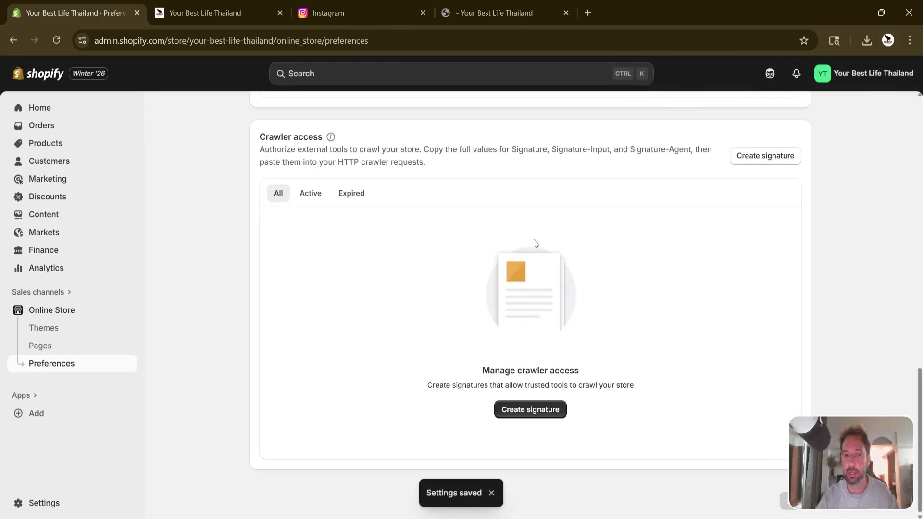
{"action": "scroll", "coordinate": [535, 243], "scroll_direction": "up", "scroll_amount": 20}
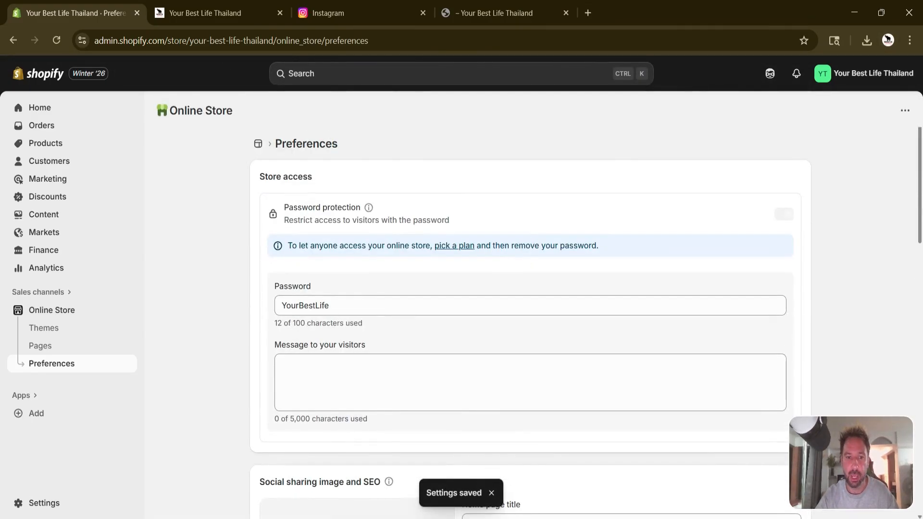
{"action": "scroll", "coordinate": [418, 256], "scroll_direction": "down", "scroll_amount": 20}
{"action": "scroll", "coordinate": [418, 255], "scroll_direction": "up", "scroll_amount": 20}
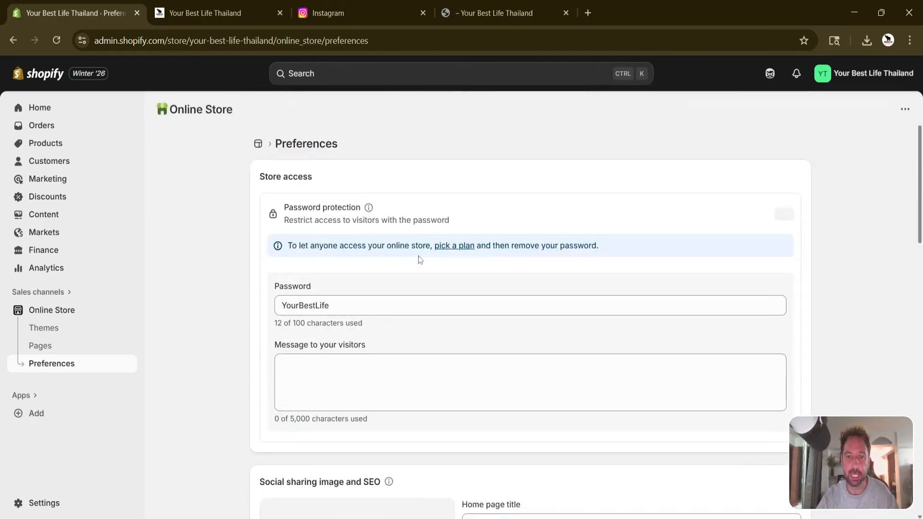
{"action": "left_click", "coordinate": [56, 504]}
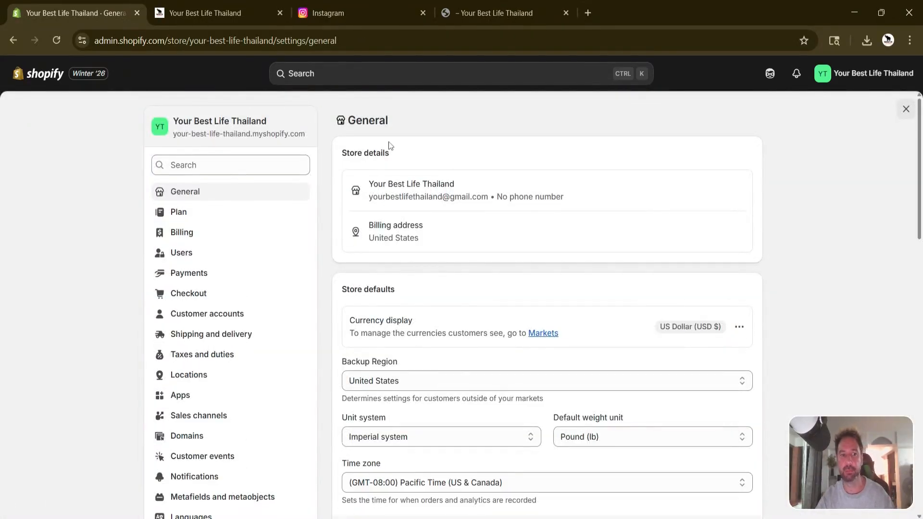
- Glance at the store profile editor, then review Store defaults: US Dollar, imperial pounds, Pacific Time
{"action": "scroll", "coordinate": [621, 145], "scroll_direction": "down", "scroll_amount": 1}
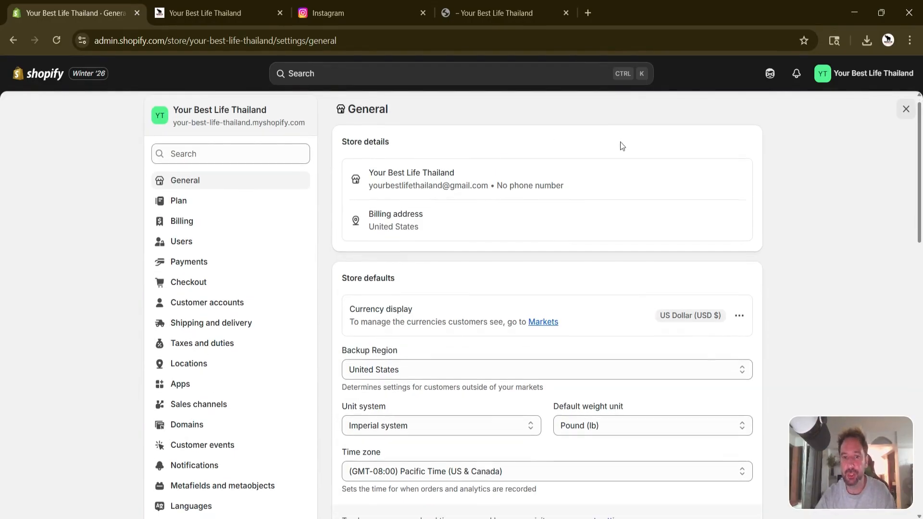
{"action": "left_click", "coordinate": [739, 179]}
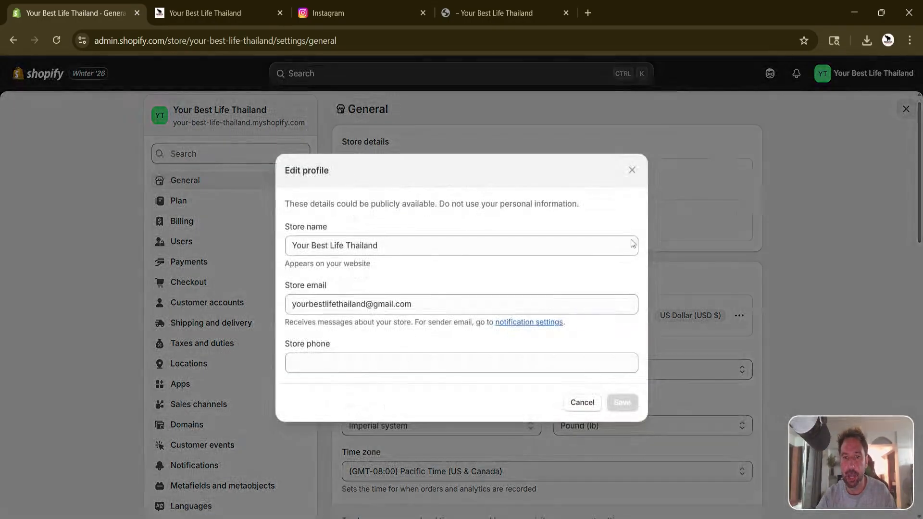
{"action": "left_click", "coordinate": [632, 171]}
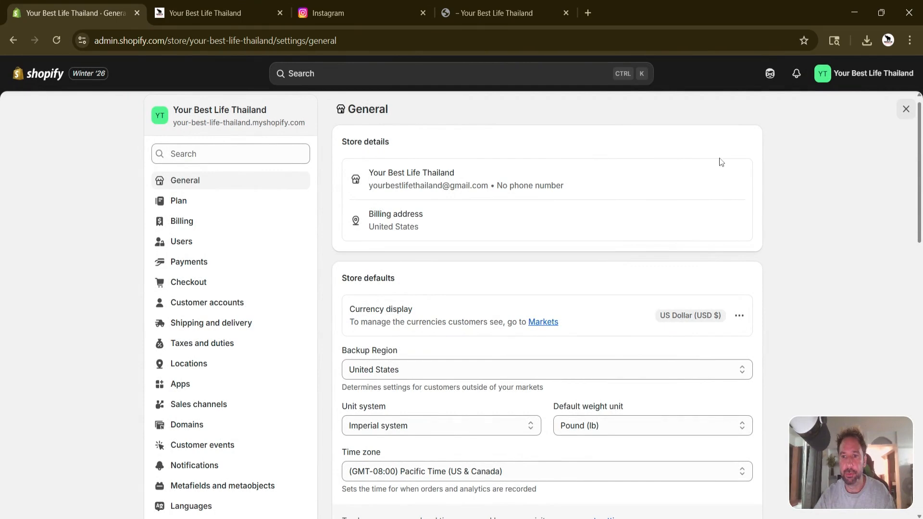
{"action": "scroll", "coordinate": [519, 225], "scroll_direction": "down", "scroll_amount": 2}
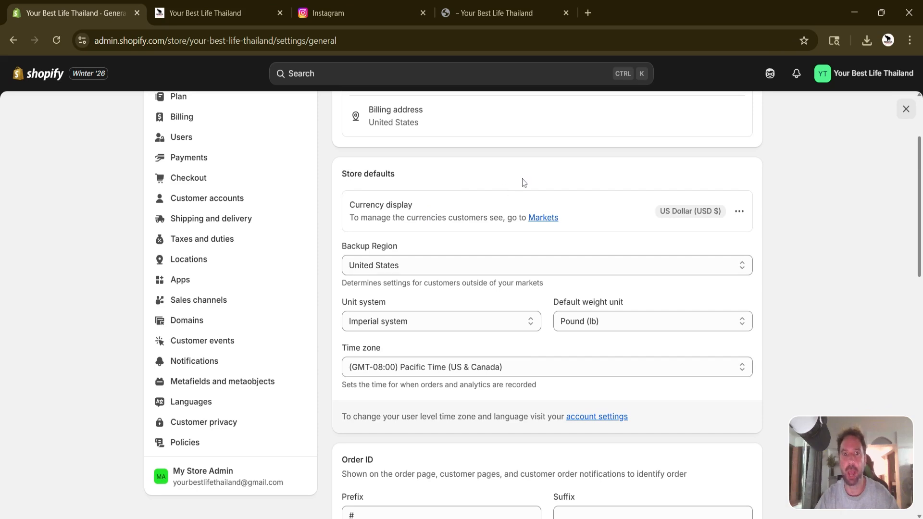
{"action": "scroll", "coordinate": [522, 181], "scroll_direction": "down", "scroll_amount": 2}
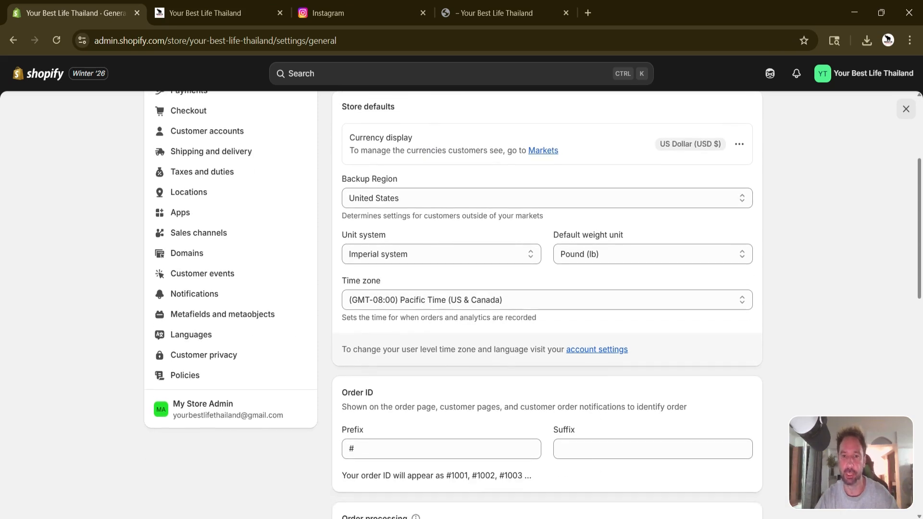
{"action": "scroll", "coordinate": [599, 122], "scroll_direction": "down", "scroll_amount": 1}
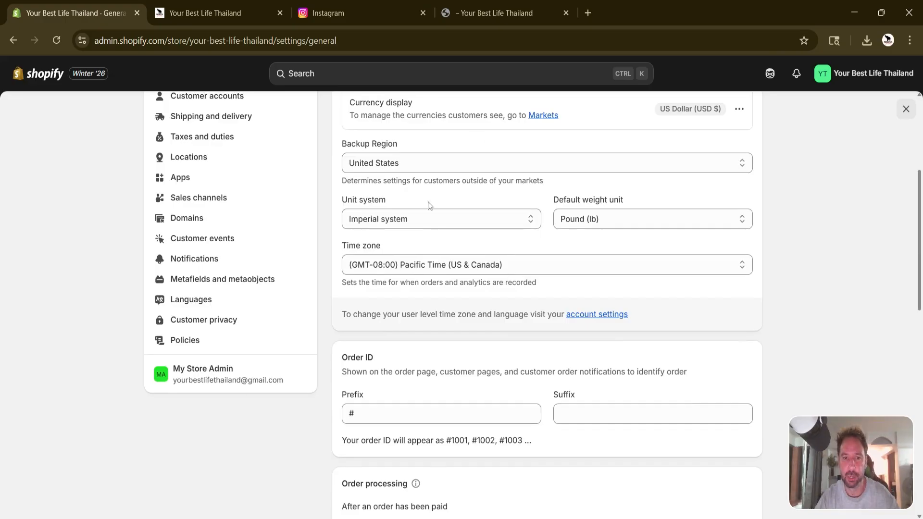
{"action": "left_click", "coordinate": [596, 224]}
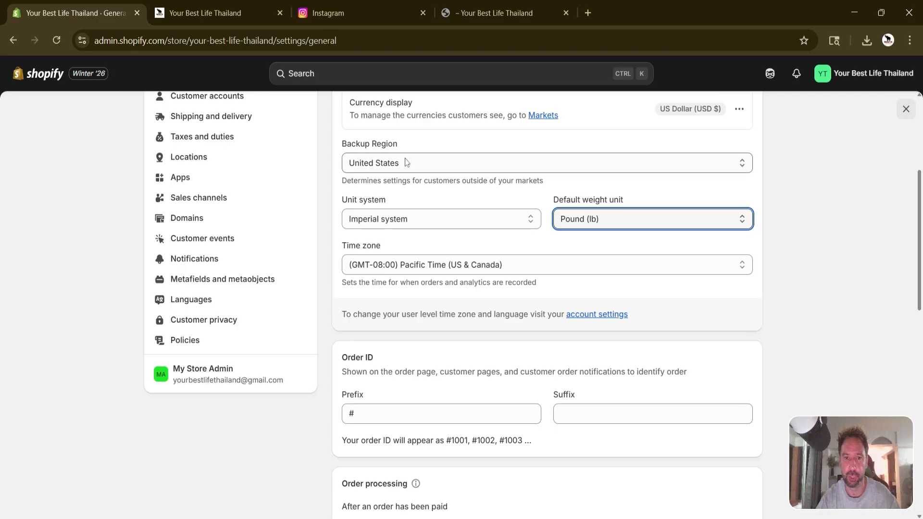
{"action": "scroll", "coordinate": [470, 267], "scroll_direction": "down", "scroll_amount": 5}
{"action": "left_click", "coordinate": [454, 239]}
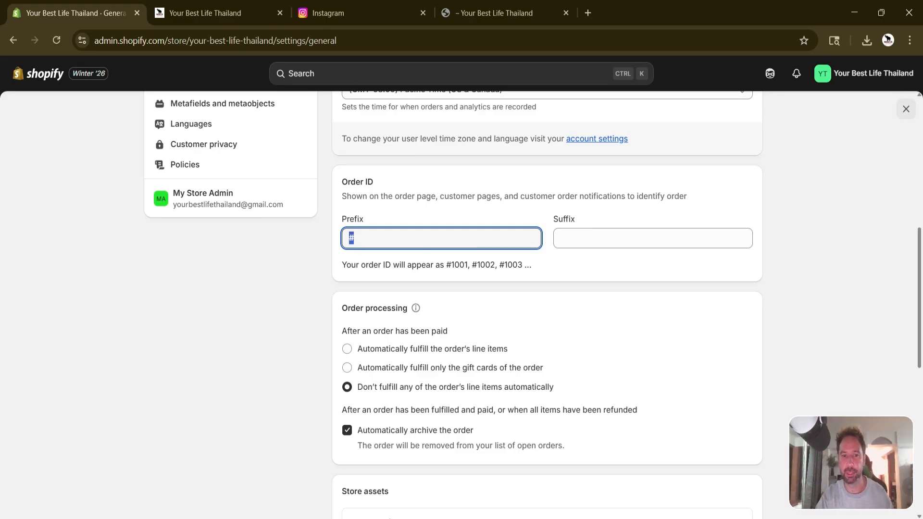
{"action": "left_click", "coordinate": [422, 274]}
{"action": "left_click_drag", "start_coordinate": [451, 265], "coordinate": [469, 265]}
{"action": "left_click", "coordinate": [468, 266]}
{"action": "left_click", "coordinate": [388, 236]}
{"action": "left_click", "coordinate": [583, 239]}
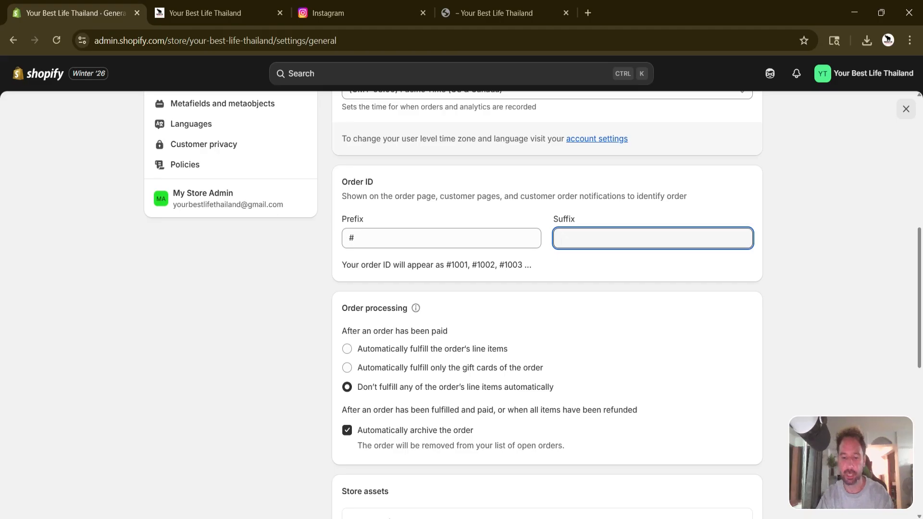
{"action": "type", "text": "YBL"}
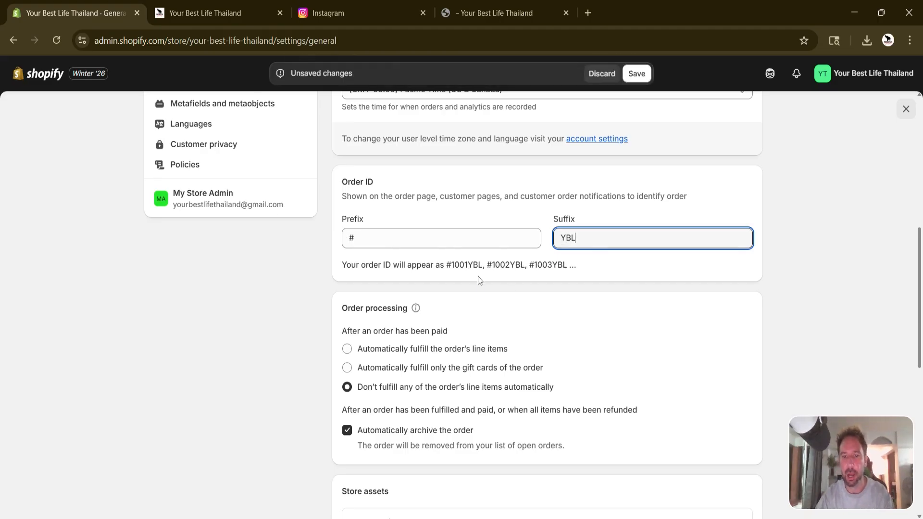
{"action": "left_click_drag", "start_coordinate": [468, 265], "coordinate": [483, 265]}
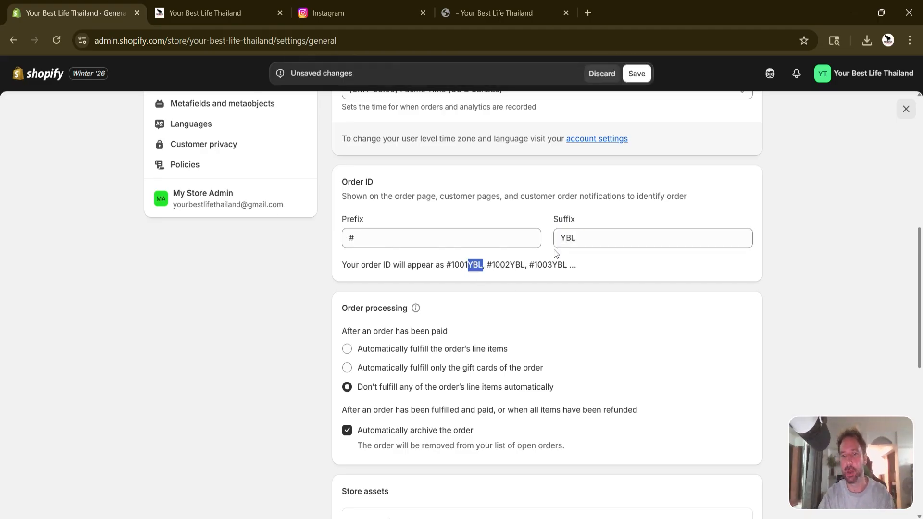
{"action": "left_click", "coordinate": [574, 238]}
{"action": "type", "text": "Thai"}
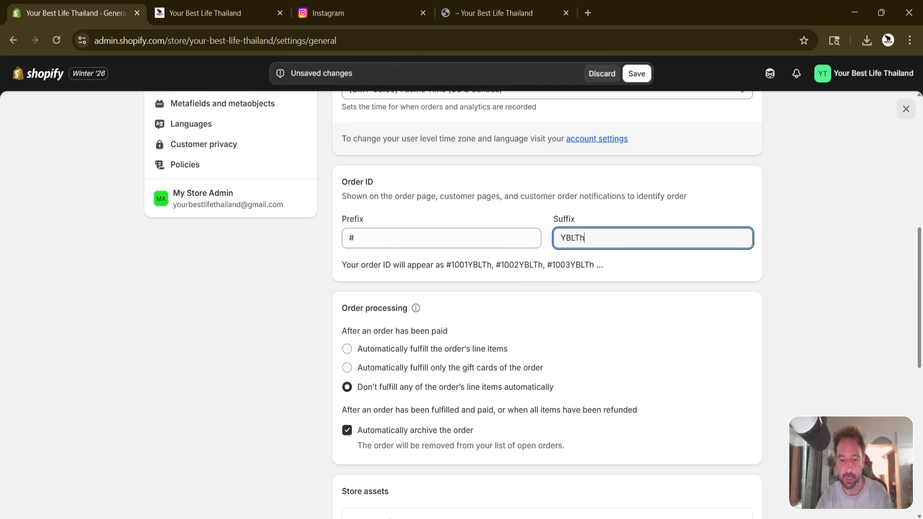
{"action": "key", "text": "BackSpace"}
{"action": "key", "text": "BackSpace"}
{"action": "key", "text": "BackSpace"}
{"action": "key", "text": "BackSpace"}
{"action": "key", "text": "BackSpace"}
{"action": "key", "text": "BackSpace"}
{"action": "key", "text": "BackSpace"}
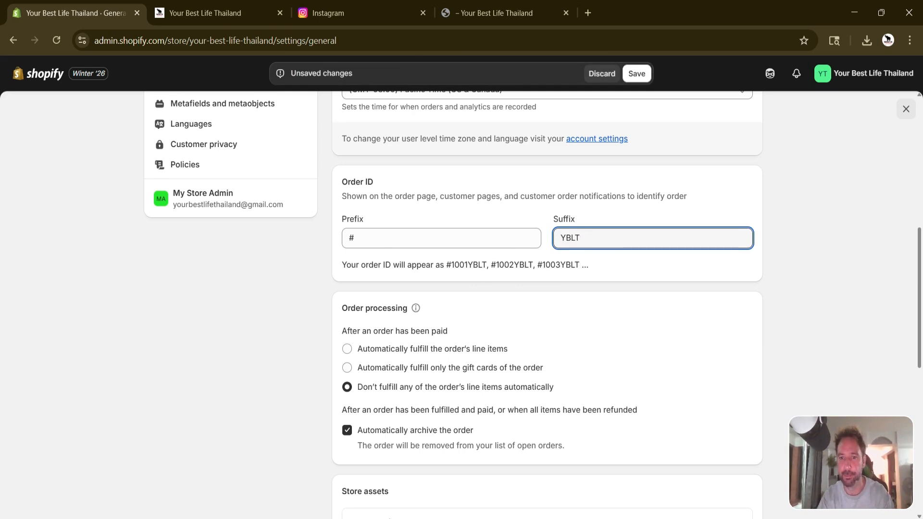
{"action": "left_click", "coordinate": [355, 238]}
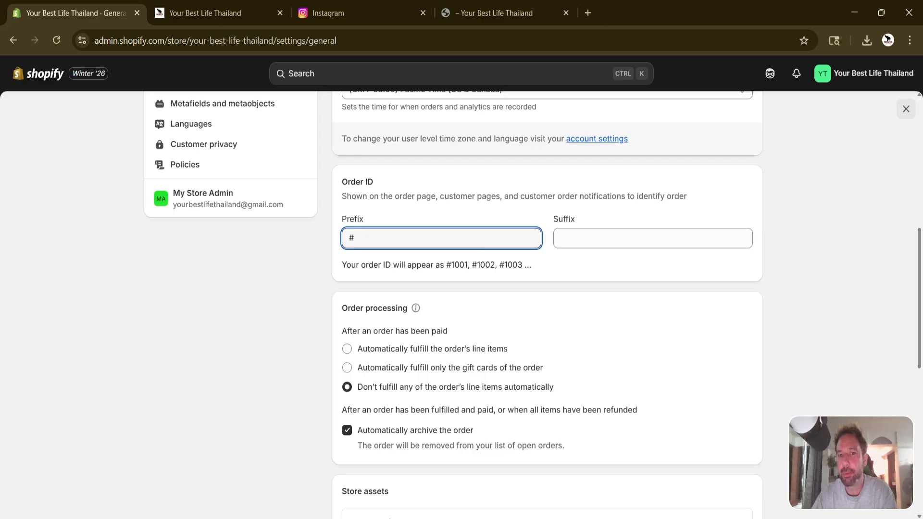
{"action": "scroll", "coordinate": [533, 301], "scroll_direction": "down", "scroll_amount": 1}
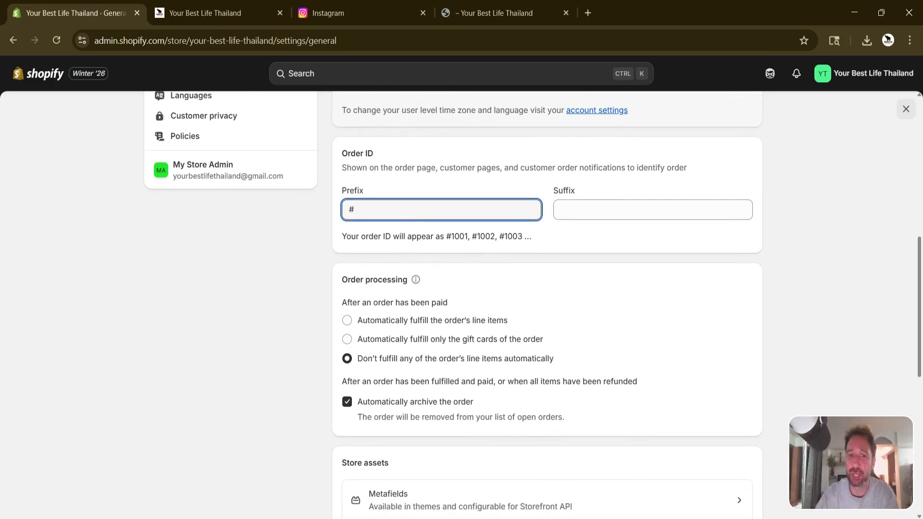
{"action": "left_click", "coordinate": [465, 234]}
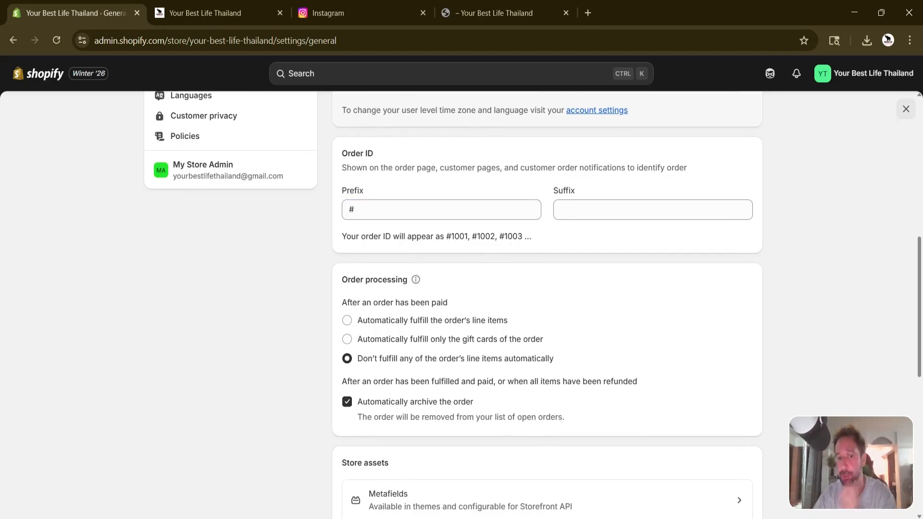
{"action": "scroll", "coordinate": [465, 235], "scroll_direction": "down", "scroll_amount": 3}
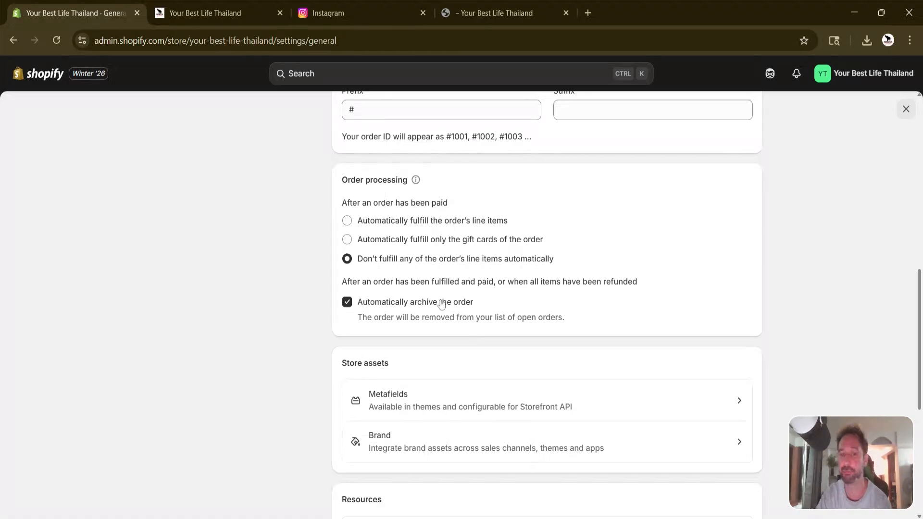
{"action": "scroll", "coordinate": [439, 304], "scroll_direction": "down", "scroll_amount": 1}
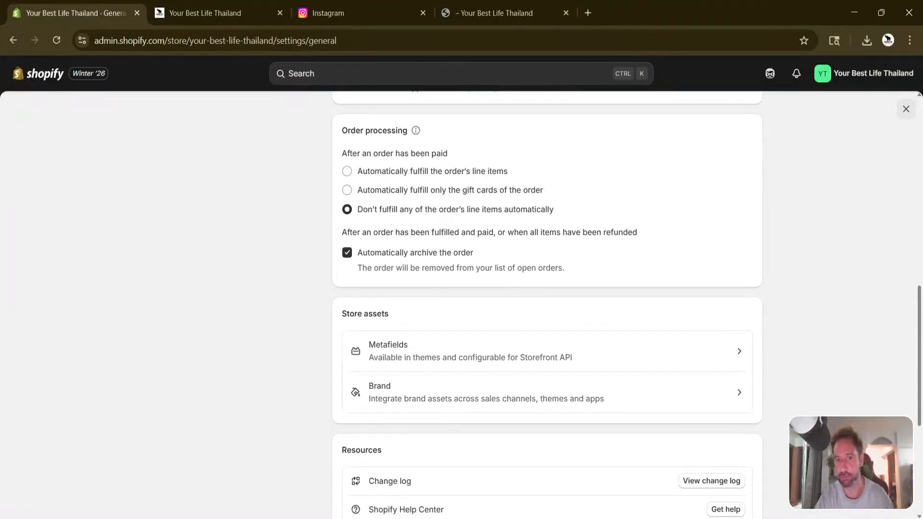
{"action": "scroll", "coordinate": [515, 278], "scroll_direction": "down", "scroll_amount": 3}
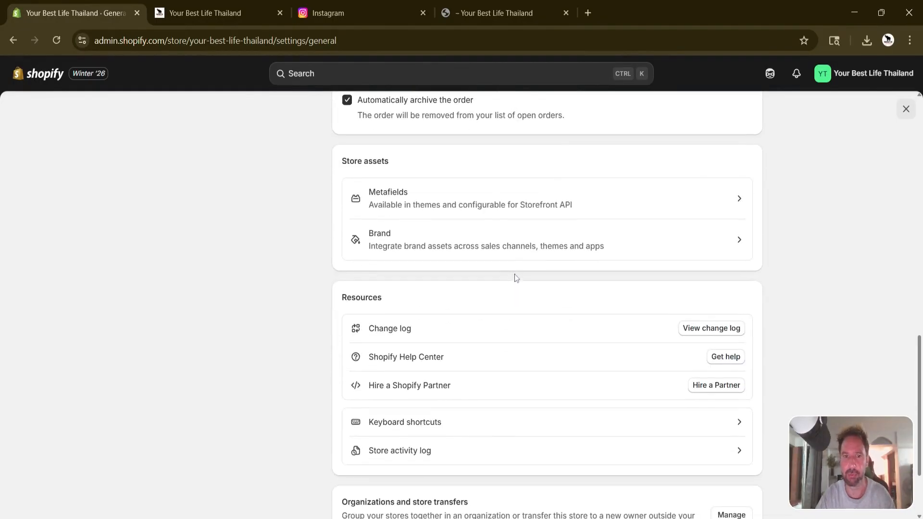
{"action": "scroll", "coordinate": [476, 169], "scroll_direction": "up", "scroll_amount": 1}
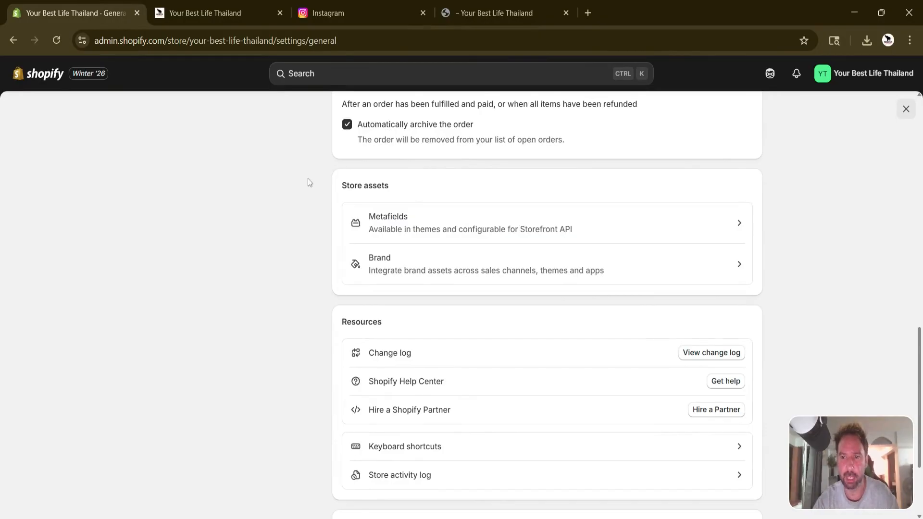
{"action": "scroll", "coordinate": [308, 179], "scroll_direction": "down", "scroll_amount": 1}
{"action": "left_click", "coordinate": [427, 246]}
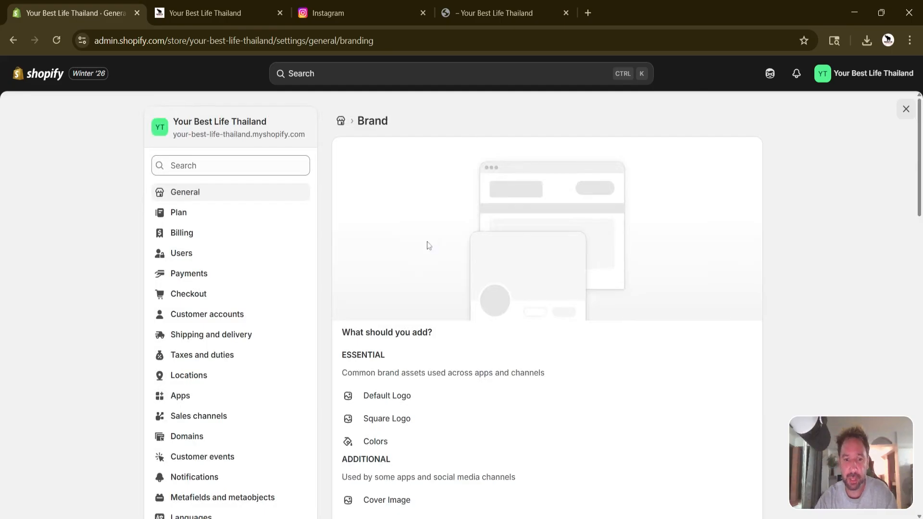
{"action": "scroll", "coordinate": [429, 246], "scroll_direction": "down", "scroll_amount": 10}
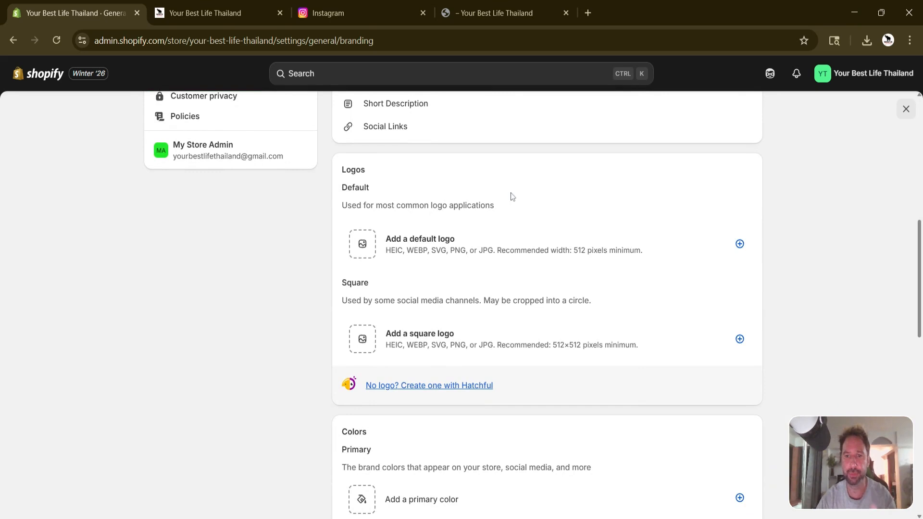
{"action": "scroll", "coordinate": [512, 195], "scroll_direction": "down", "scroll_amount": 1}
{"action": "scroll", "coordinate": [512, 195], "scroll_direction": "up", "scroll_amount": 1}
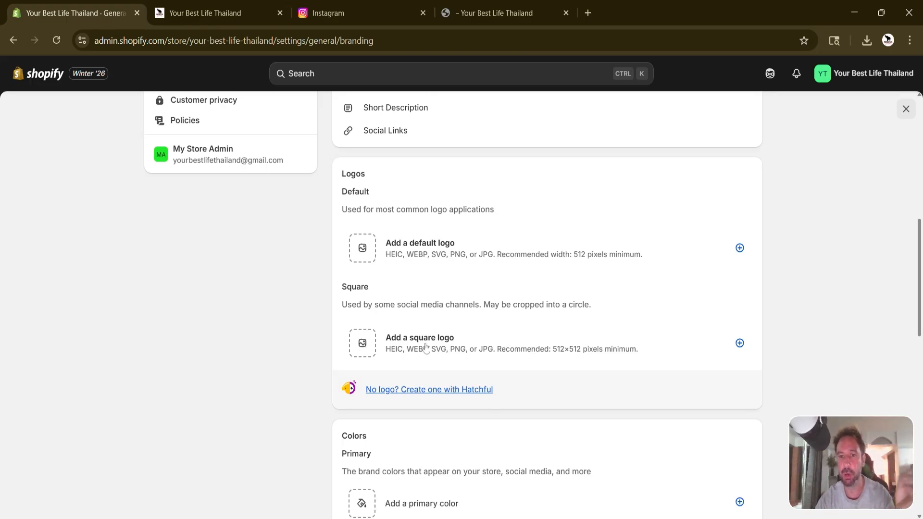
{"action": "scroll", "coordinate": [426, 348], "scroll_direction": "down", "scroll_amount": 1}
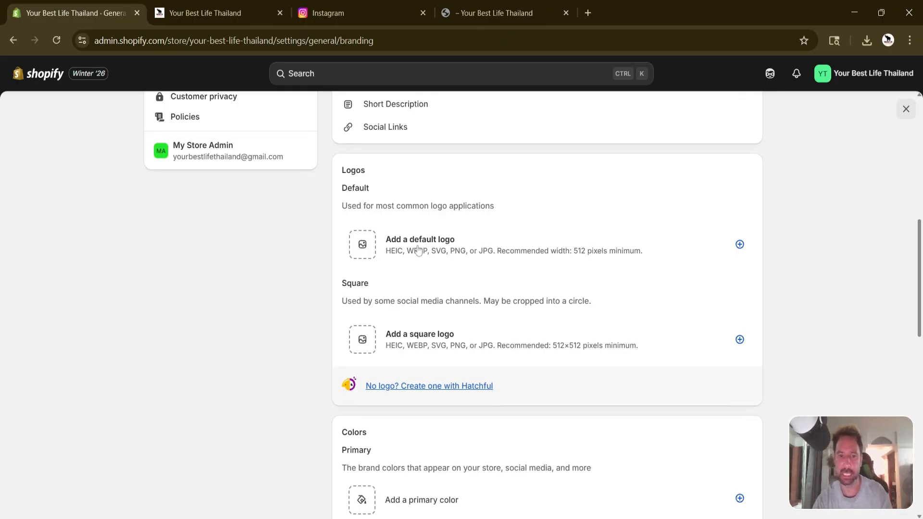
{"action": "scroll", "coordinate": [547, 303], "scroll_direction": "down", "scroll_amount": 2}
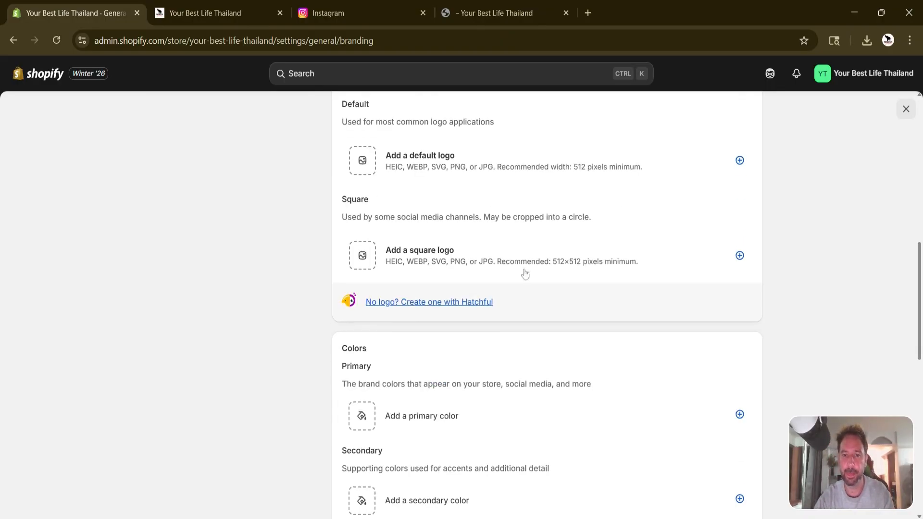
{"action": "scroll", "coordinate": [487, 249], "scroll_direction": "up", "scroll_amount": 1}
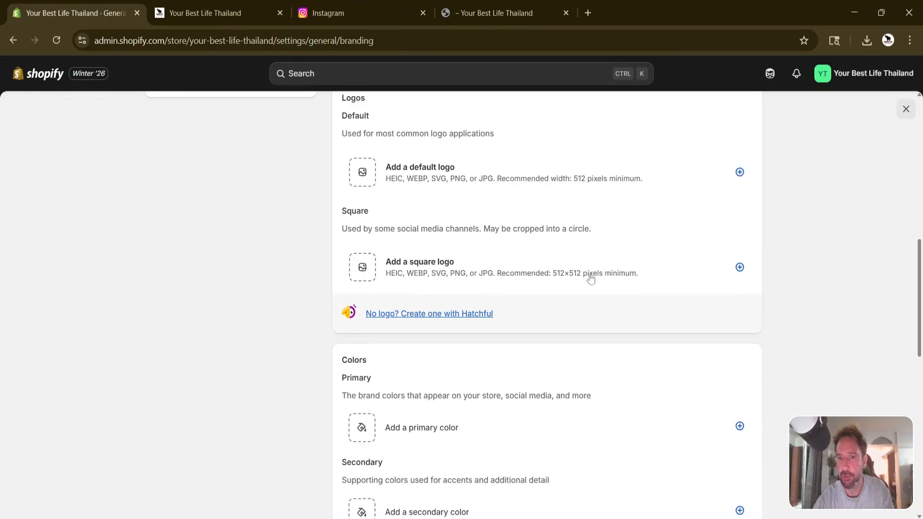
{"action": "scroll", "coordinate": [547, 303], "scroll_direction": "down", "scroll_amount": 3}
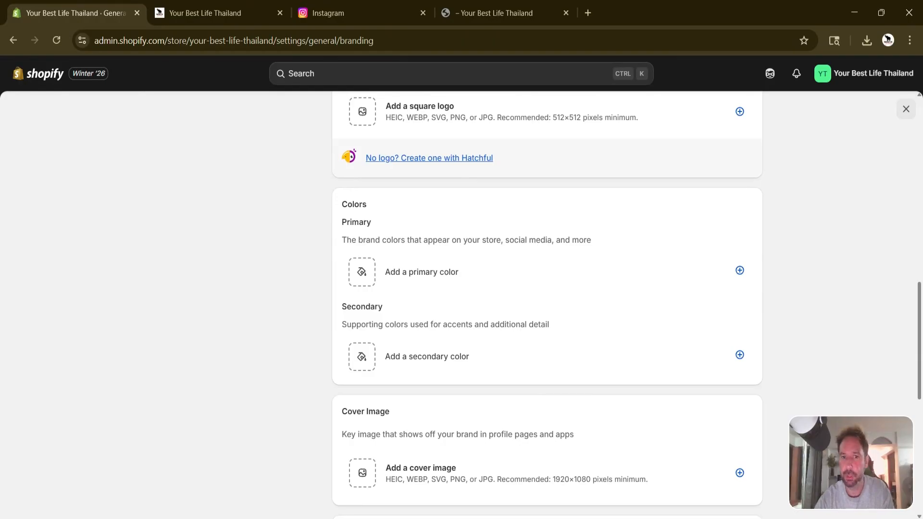
{"action": "scroll", "coordinate": [547, 303], "scroll_direction": "up", "scroll_amount": 3}
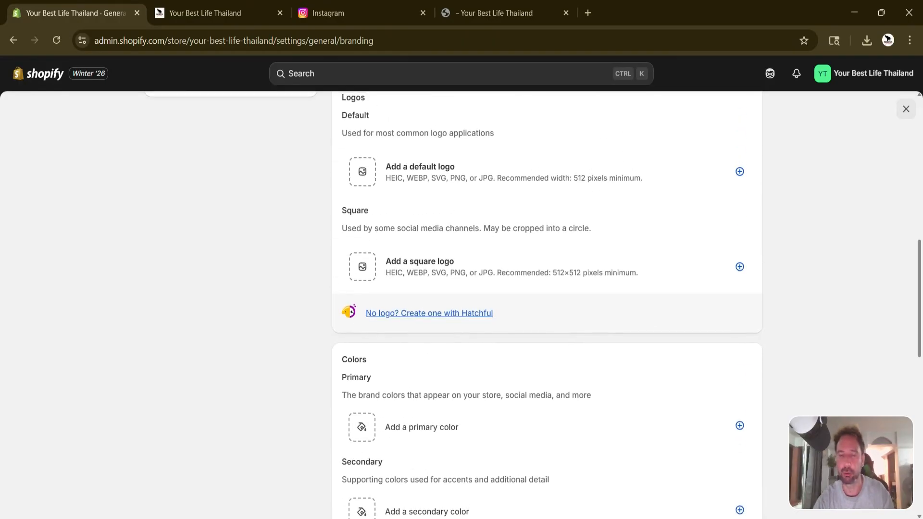
{"action": "scroll", "coordinate": [518, 287], "scroll_direction": "down", "scroll_amount": 4}
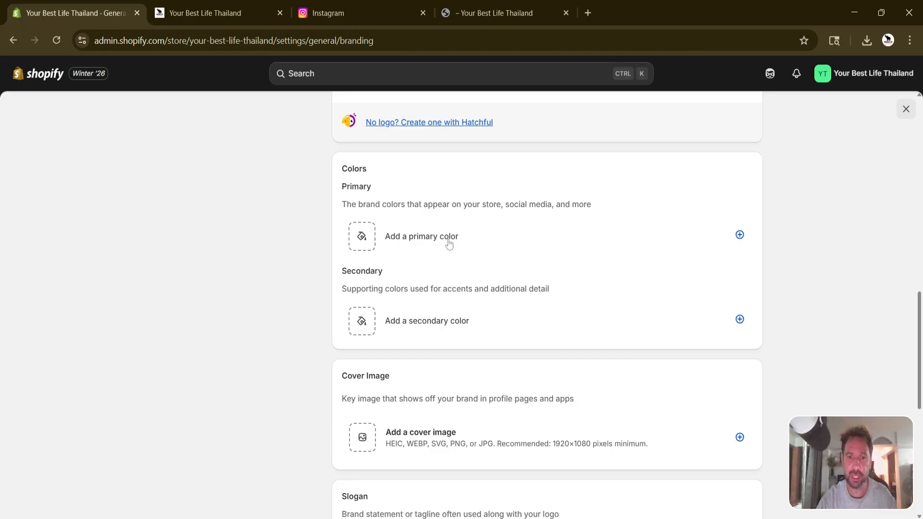
{"action": "left_click", "coordinate": [363, 236]}
{"action": "left_click_drag", "start_coordinate": [395, 272], "coordinate": [445, 227]}
{"action": "left_click", "coordinate": [523, 221]}
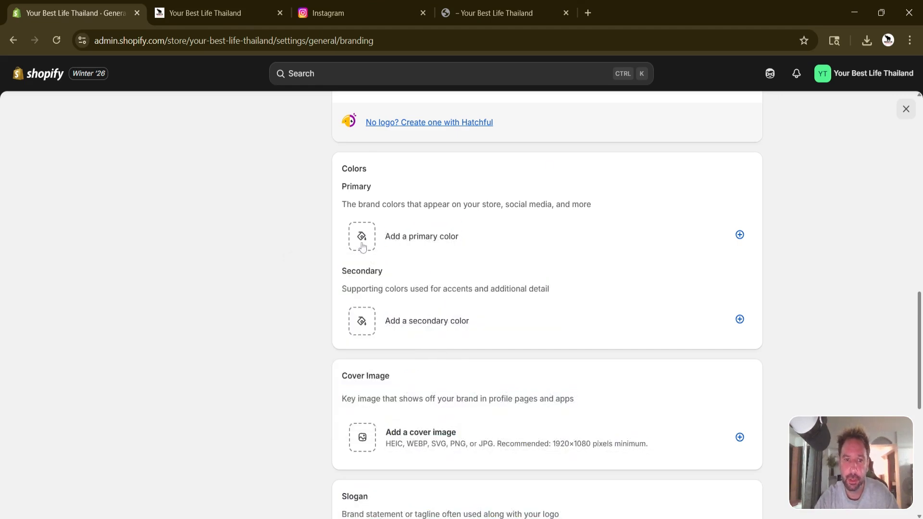
{"action": "left_click", "coordinate": [363, 247]}
{"action": "left_click", "coordinate": [400, 271]}
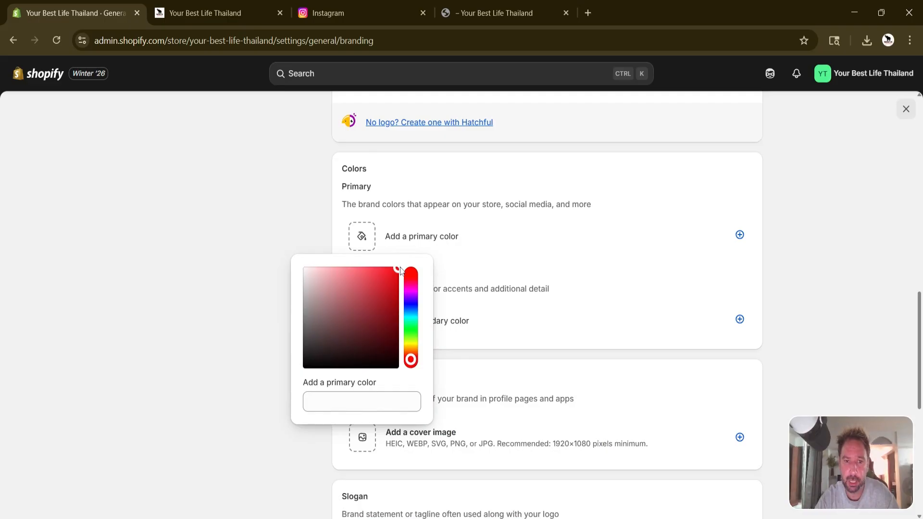
{"action": "left_click", "coordinate": [411, 275]}
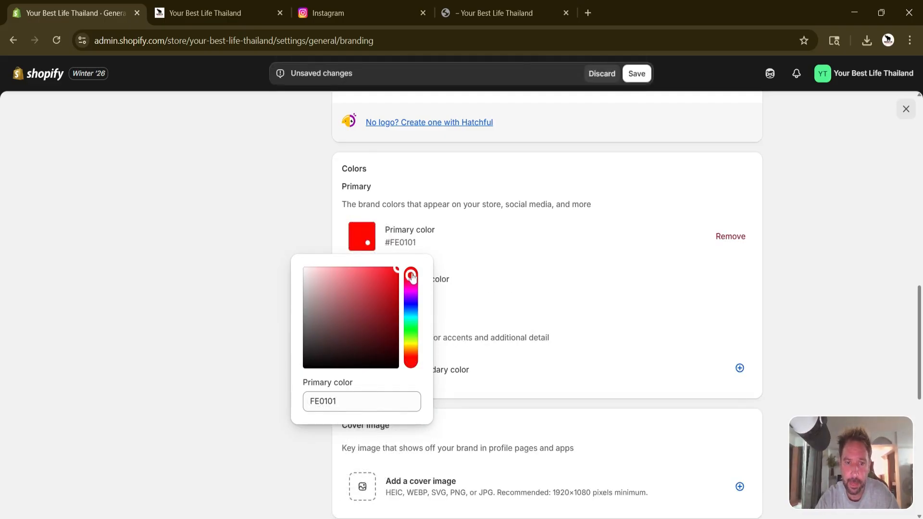
{"action": "double_click", "coordinate": [345, 402]}
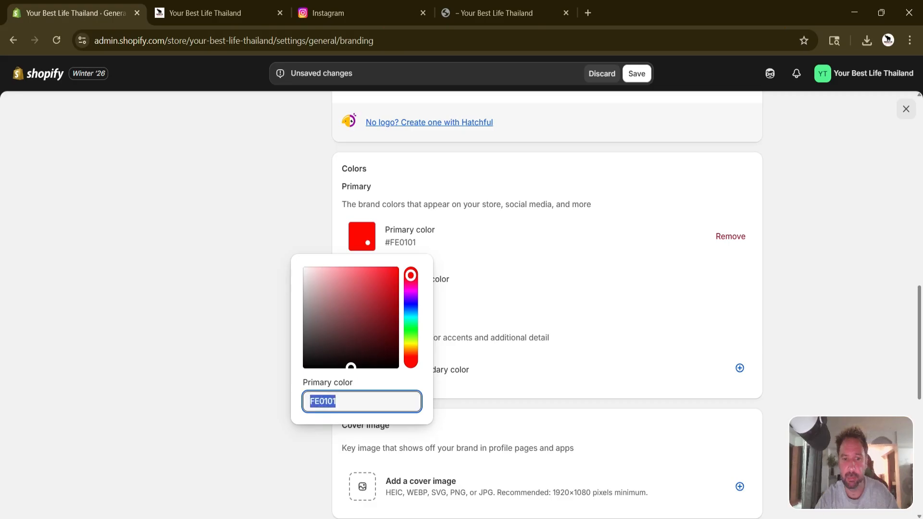
{"action": "left_click", "coordinate": [449, 214]}
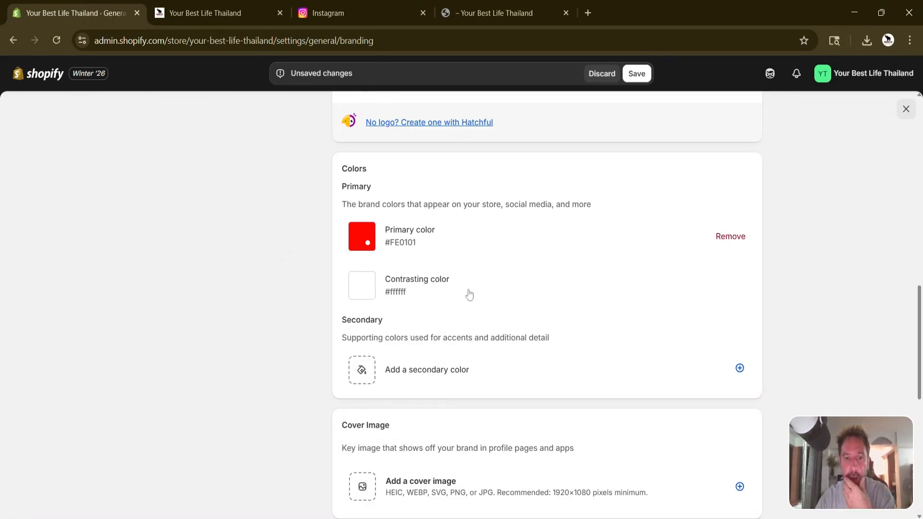
{"action": "scroll", "coordinate": [470, 295], "scroll_direction": "down", "scroll_amount": 2}
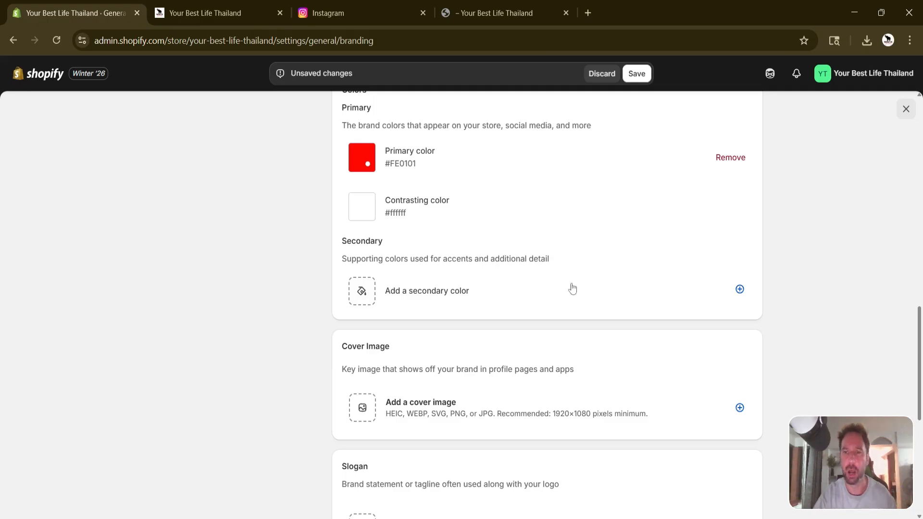
{"action": "left_click", "coordinate": [724, 162]}
{"action": "scroll", "coordinate": [509, 229], "scroll_direction": "up", "scroll_amount": 2}
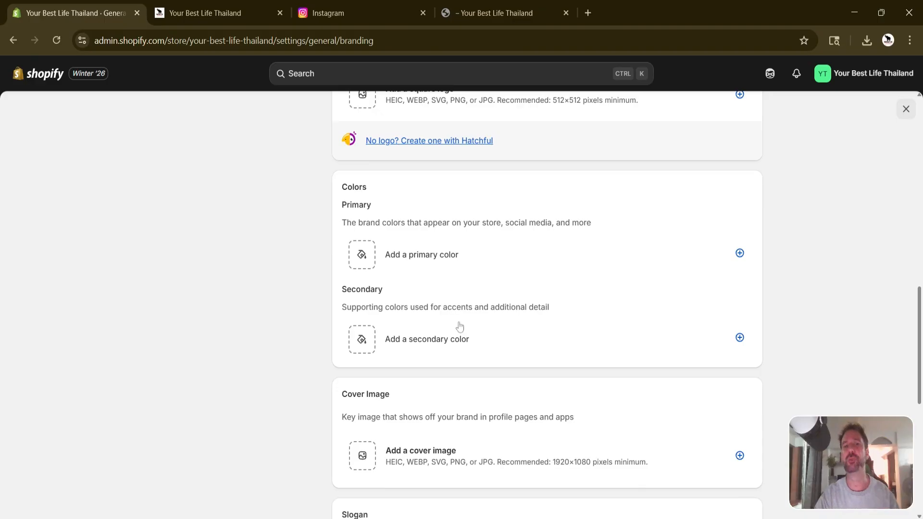
{"action": "scroll", "coordinate": [459, 327], "scroll_direction": "down", "scroll_amount": 2}
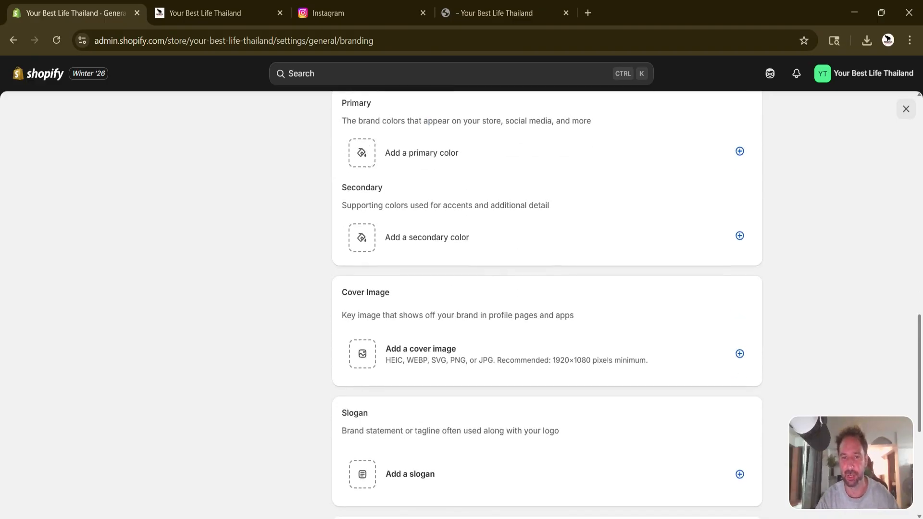
{"action": "scroll", "coordinate": [548, 303], "scroll_direction": "down", "scroll_amount": 2}
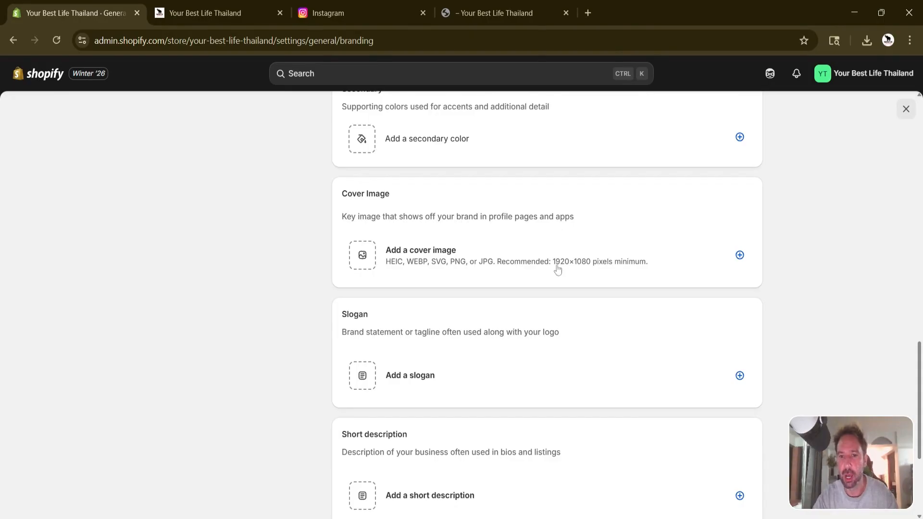
{"action": "left_click_drag", "start_coordinate": [553, 263], "coordinate": [591, 267]}
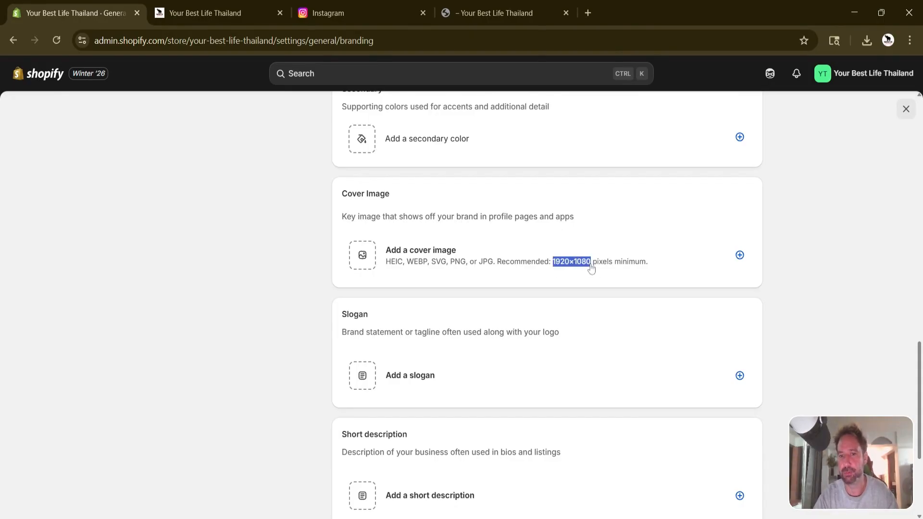
{"action": "left_click", "coordinate": [592, 268]}
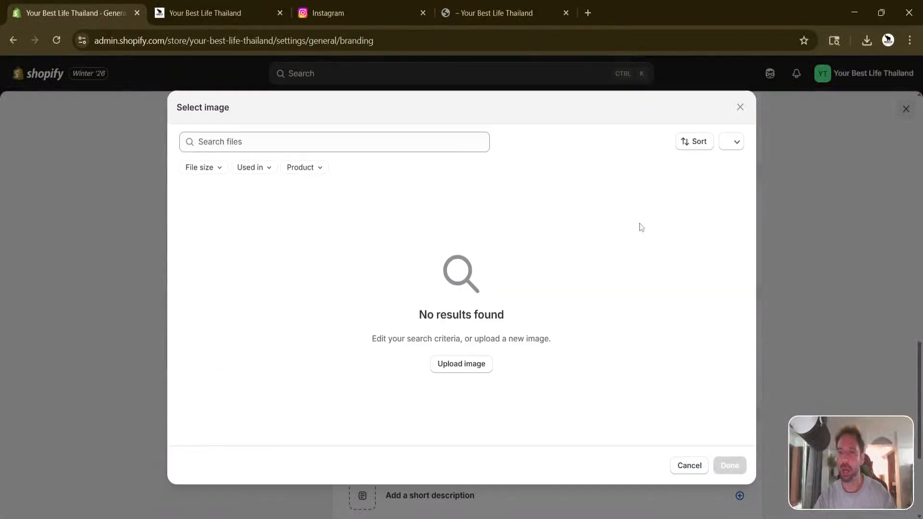
{"action": "left_click", "coordinate": [739, 109]}
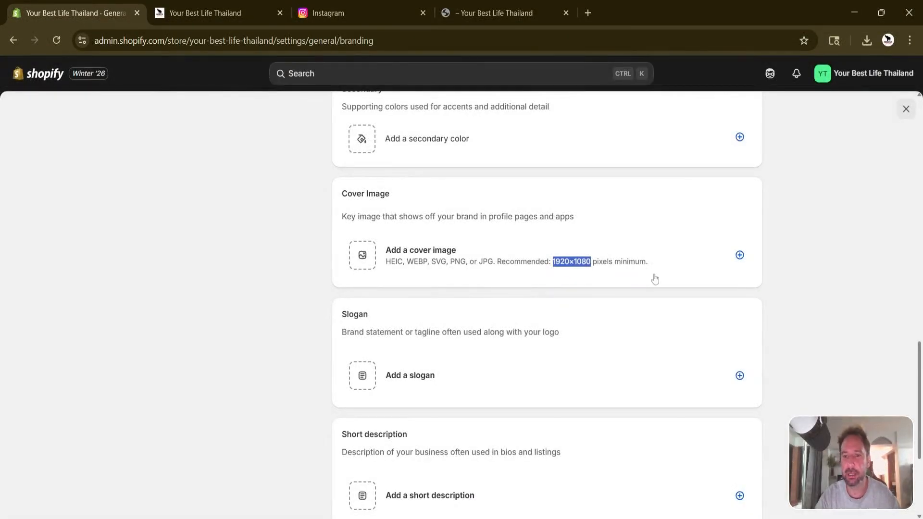
{"action": "left_click", "coordinate": [779, 235]}
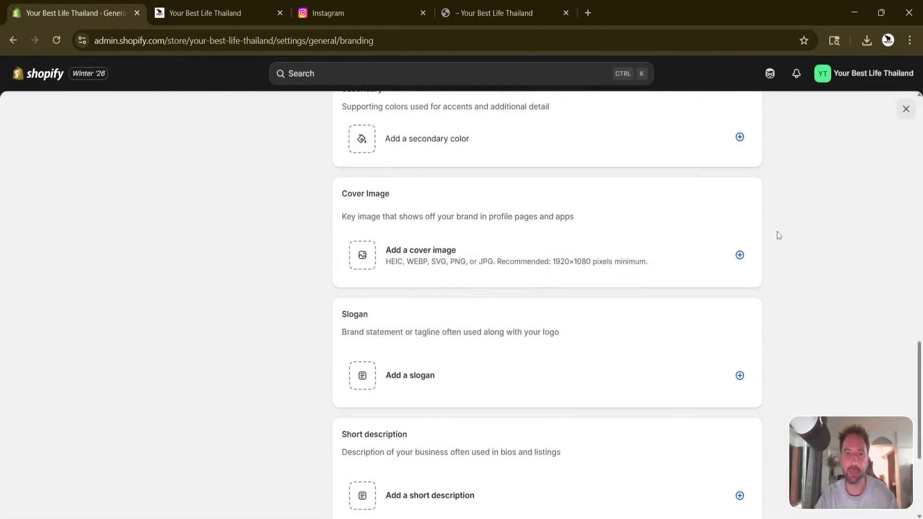
{"action": "scroll", "coordinate": [779, 236], "scroll_direction": "down", "scroll_amount": 1}
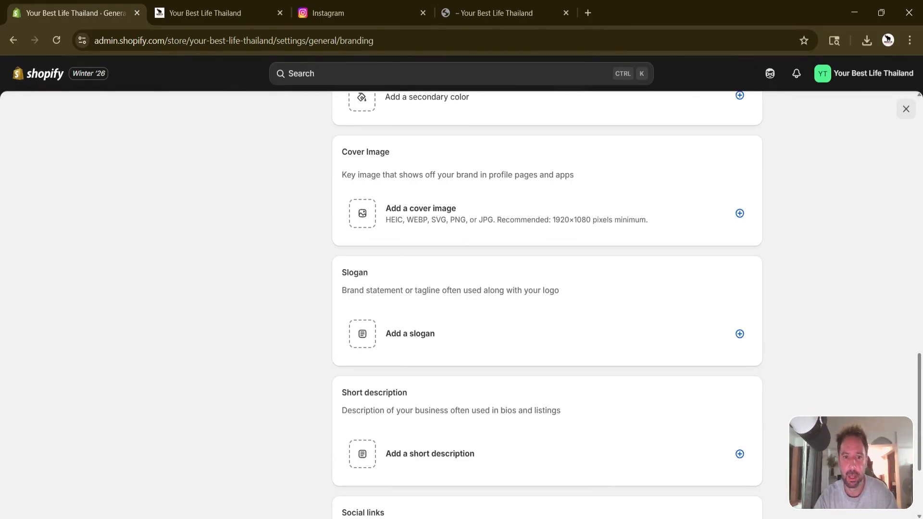
- Enter the slogan 'Best Deals on Tours, Villas, Transportation, Events, Dining, & more in Thailand'
{"action": "left_click", "coordinate": [404, 334]}
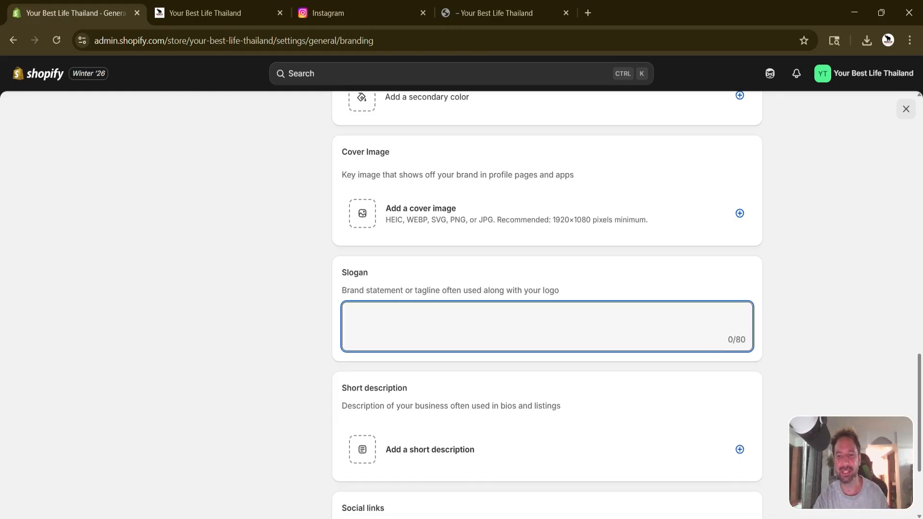
{"action": "type", "text": "Best"}
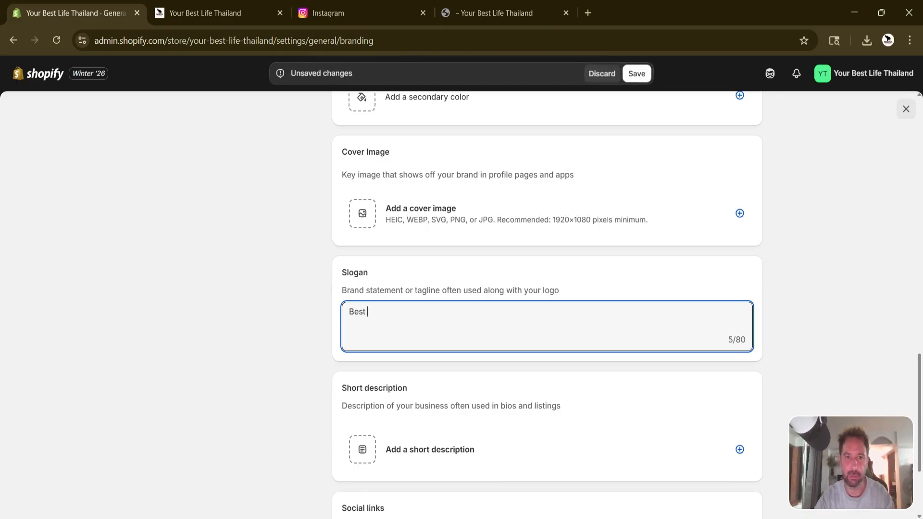
{"action": "scroll", "coordinate": [180, 182], "scroll_direction": "up", "scroll_amount": 5}
{"action": "scroll", "coordinate": [179, 183], "scroll_direction": "down", "scroll_amount": 4}
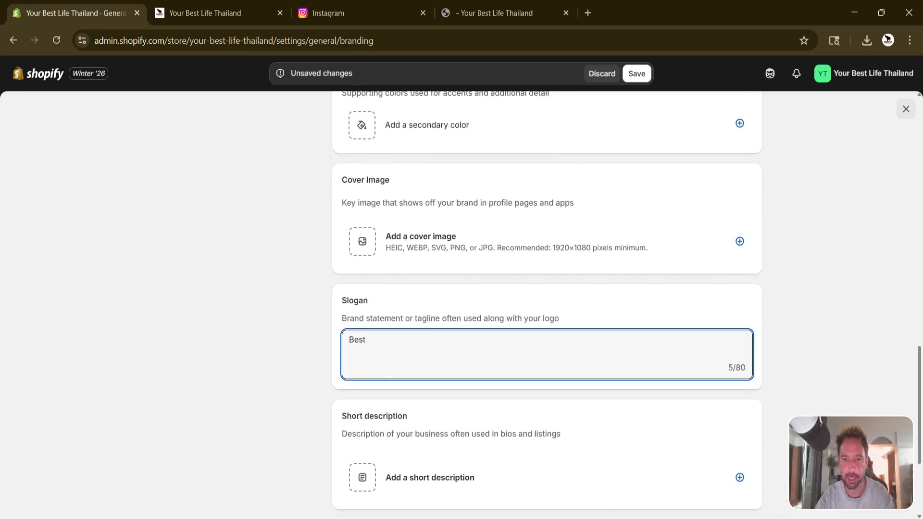
{"action": "type", "text": "Deals o"}
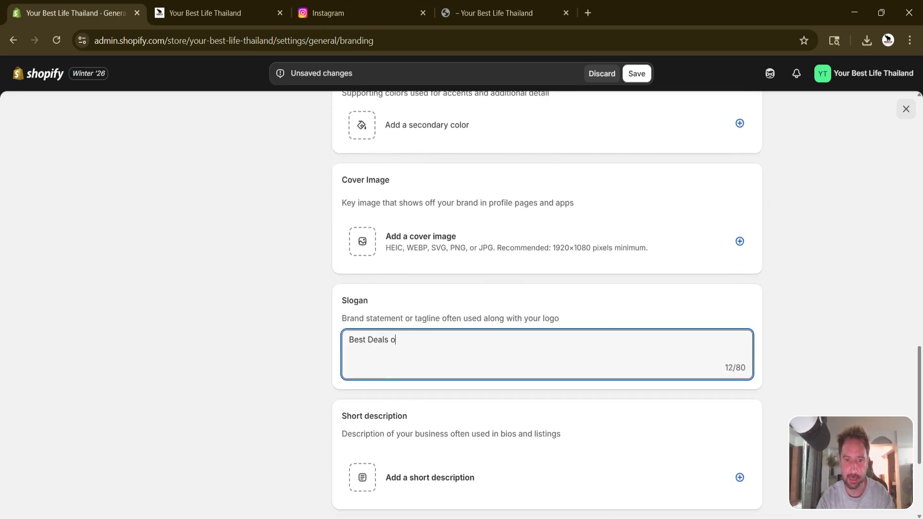
{"action": "type", "text": "n Tours, "}
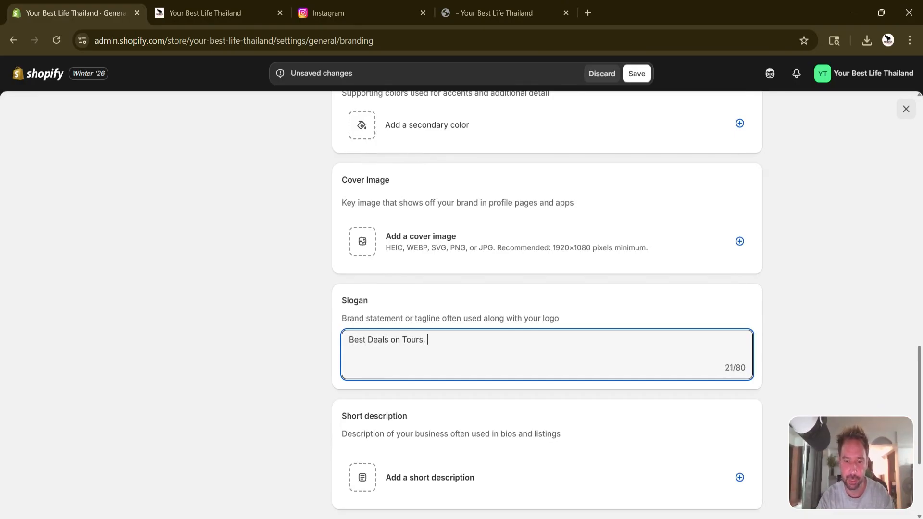
{"action": "type", "text": "Villas, E"}
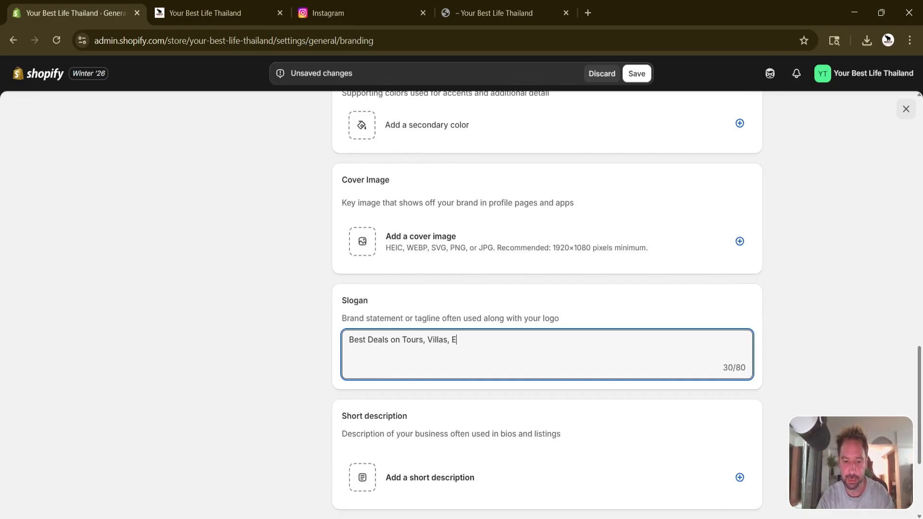
{"action": "type", "text": "vents, Dining, "}
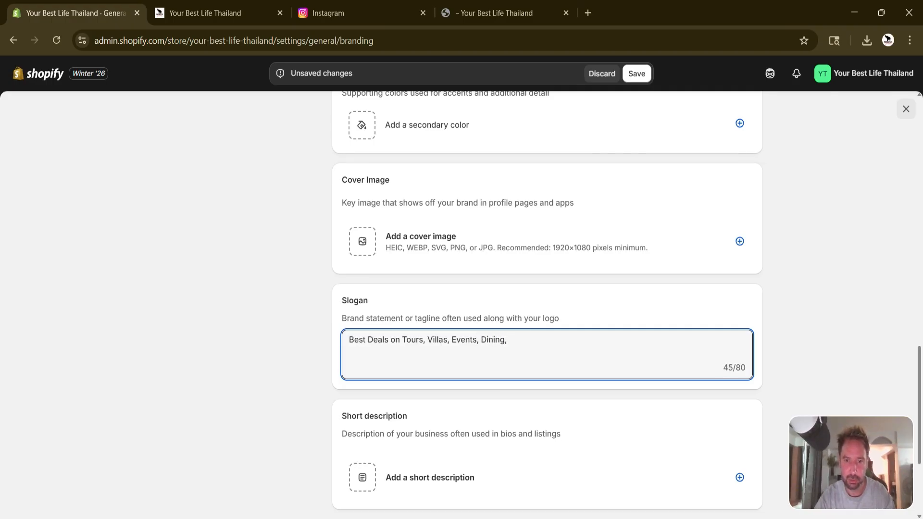
{"action": "type", "text": " Transport"}
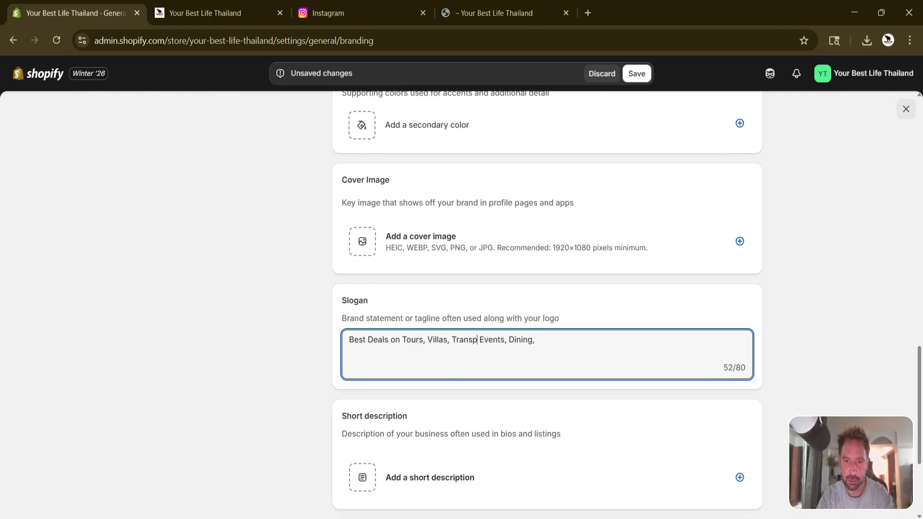
{"action": "type", "text": "a"}
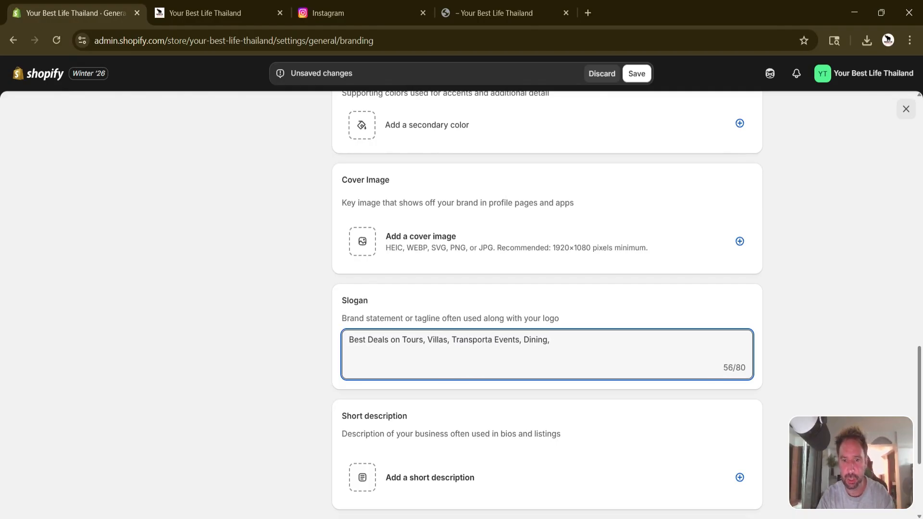
{"action": "type", "text": "tion,"}
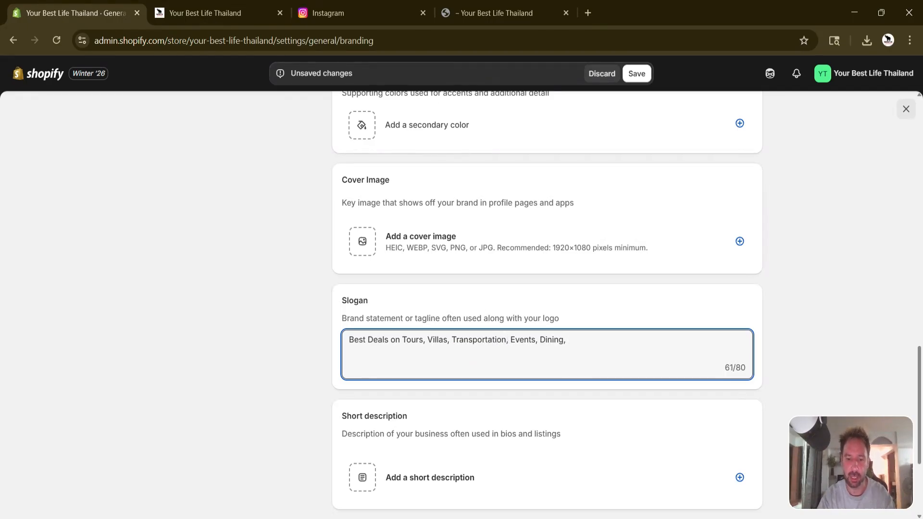
{"action": "type", "text": "& more in "}
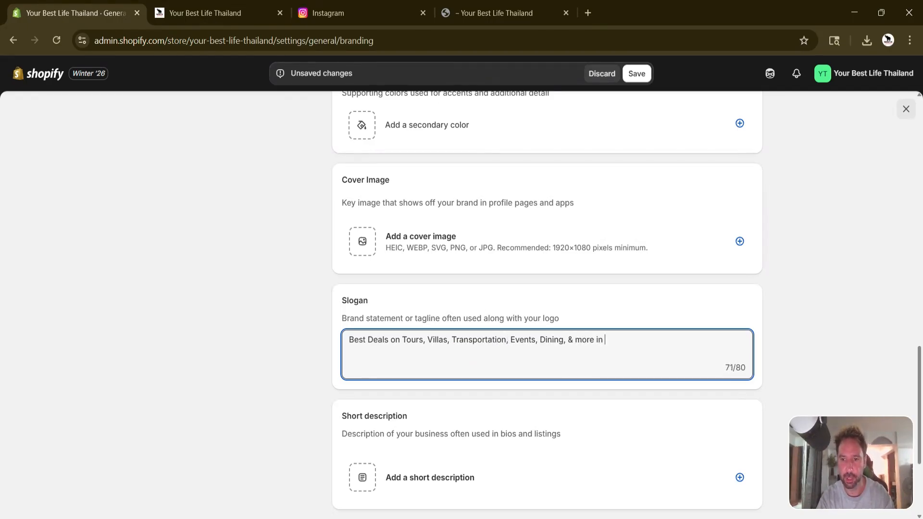
{"action": "type", "text": "Thailand"}
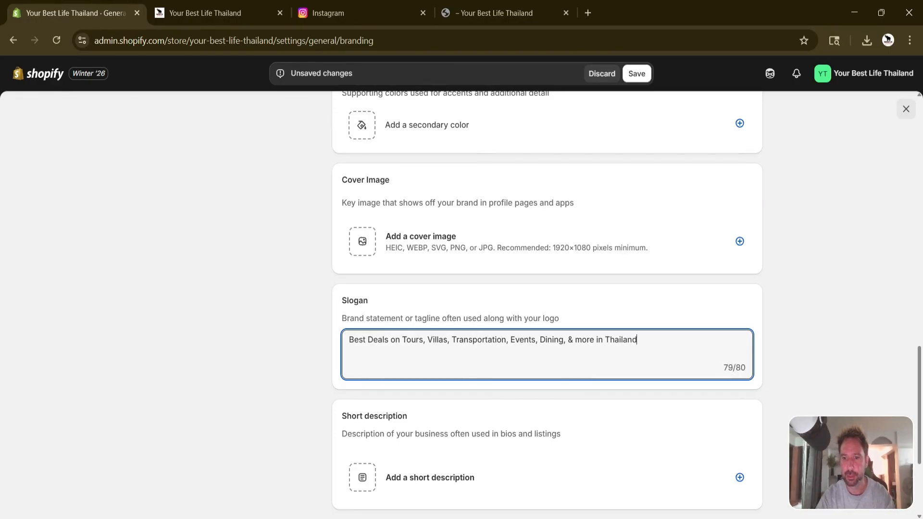
{"action": "left_click", "coordinate": [851, 346]}
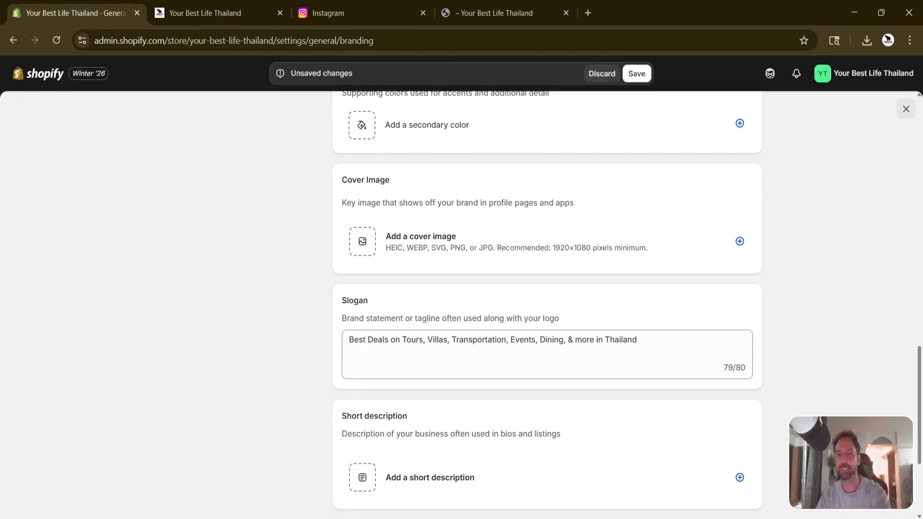
{"action": "left_click", "coordinate": [638, 341]}
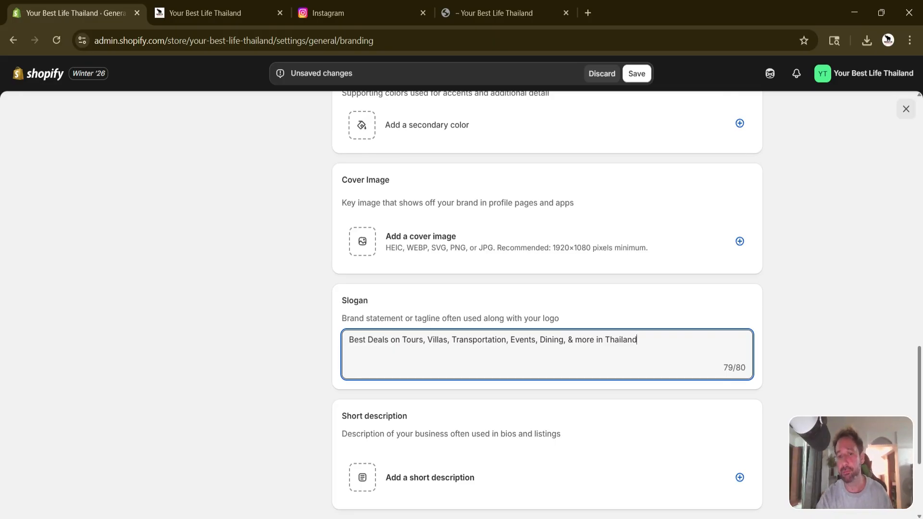
{"action": "scroll", "coordinate": [547, 304], "scroll_direction": "down", "scroll_amount": 1}
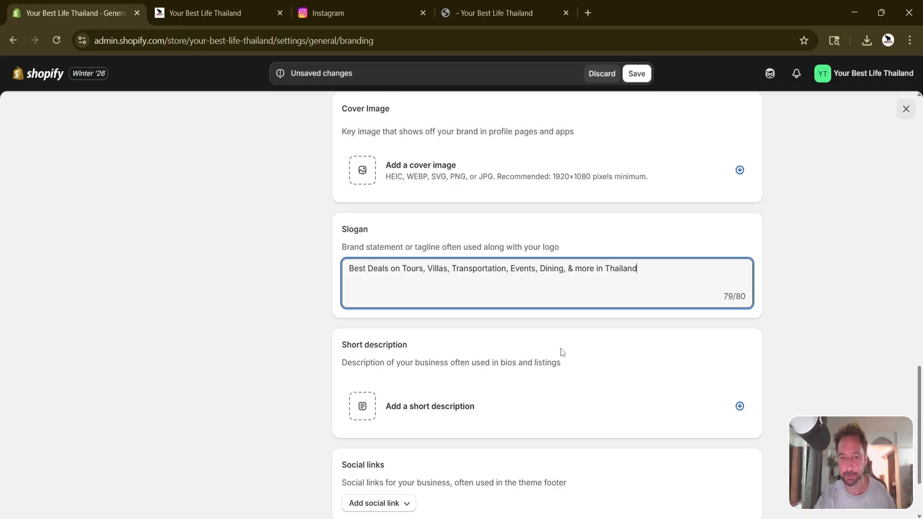
{"action": "scroll", "coordinate": [558, 344], "scroll_direction": "down", "scroll_amount": 2}
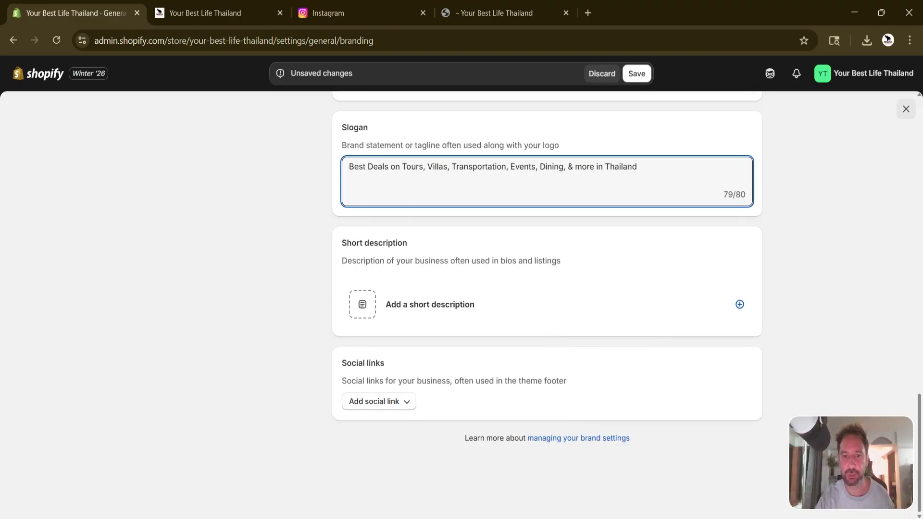
- Paste the slogan as short description, inserting Phuket, Bangkok, Chiang Mai, Pattaya, Phi Phi Island, Koh Phangan
{"action": "triple_click", "coordinate": [480, 167]}
{"action": "key", "text": "ctrl+c"}
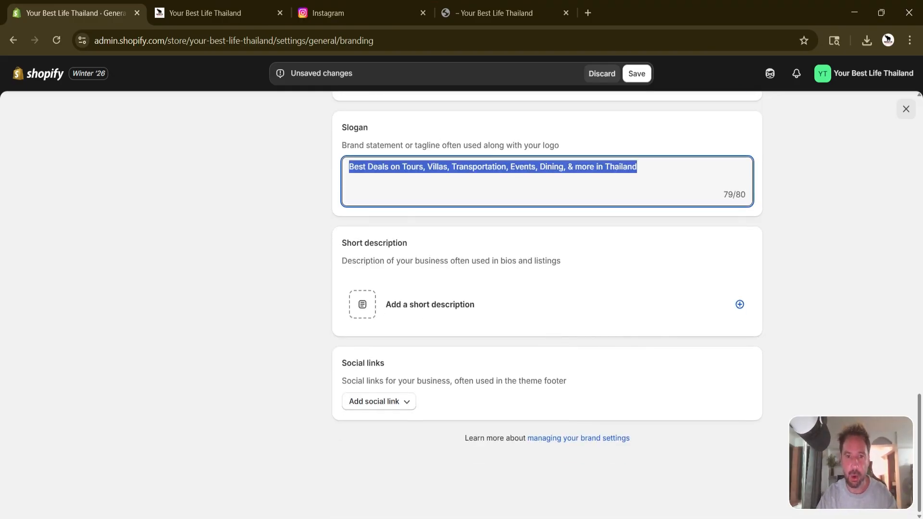
{"action": "left_click", "coordinate": [402, 310]}
{"action": "key", "text": "ctrl+v"}
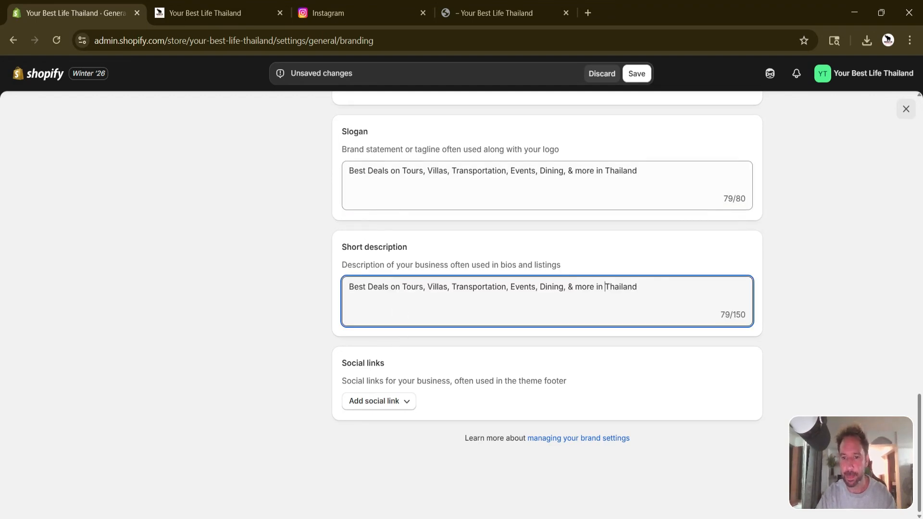
{"action": "type", "text": "Phuket, Bang"}
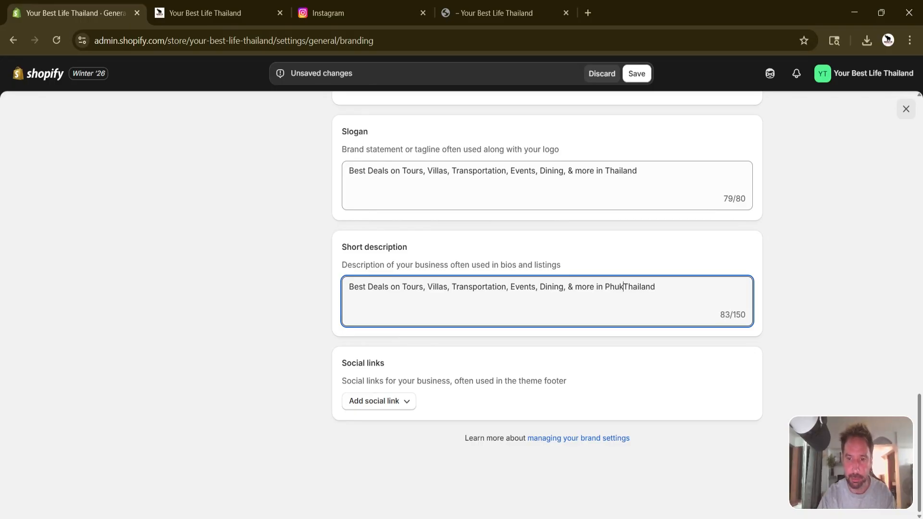
{"action": "type", "text": "kok, Chian"}
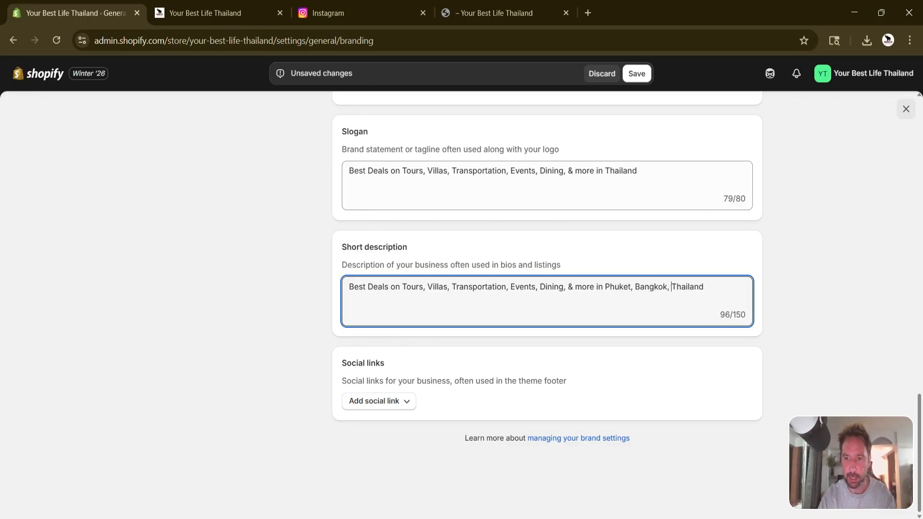
{"action": "type", "text": "g Mai, Pa"}
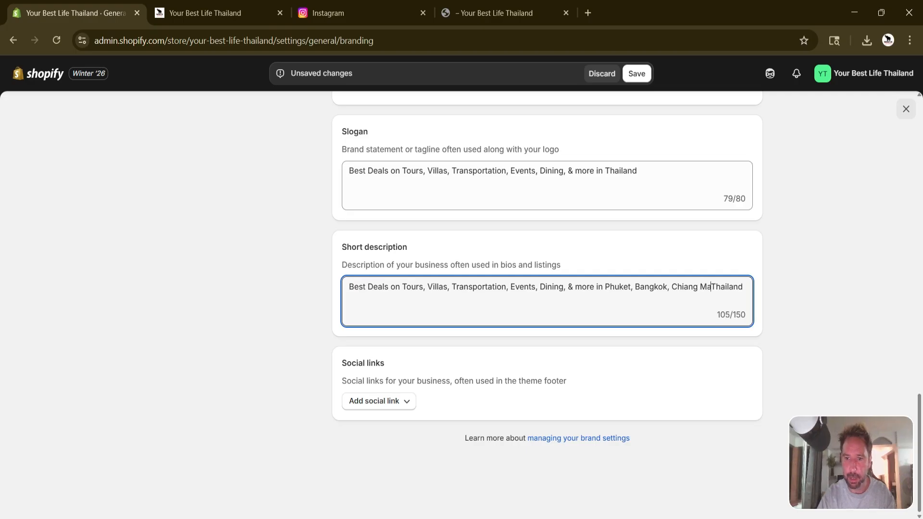
{"action": "type", "text": "ttaya"}
{"action": "type", "text": ", "}
{"action": "type", "text": "Phi Phi Isla"}
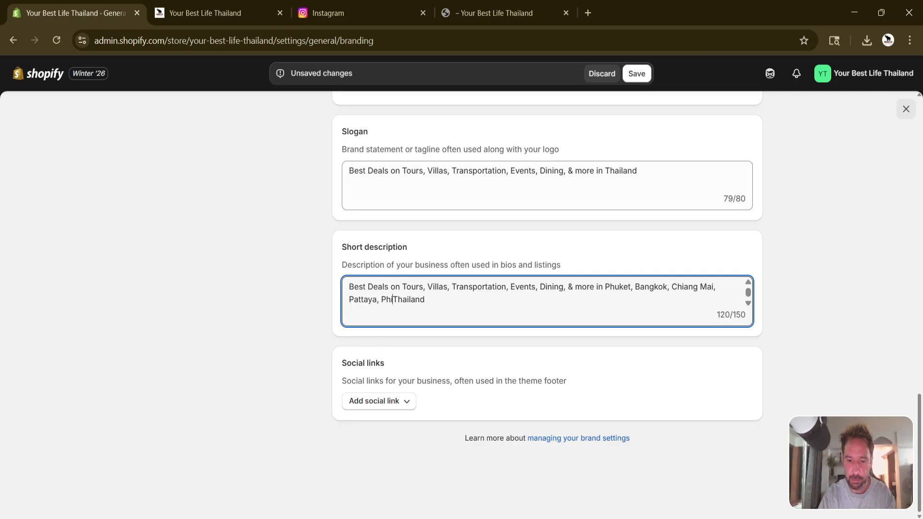
{"action": "type", "text": "nd, "}
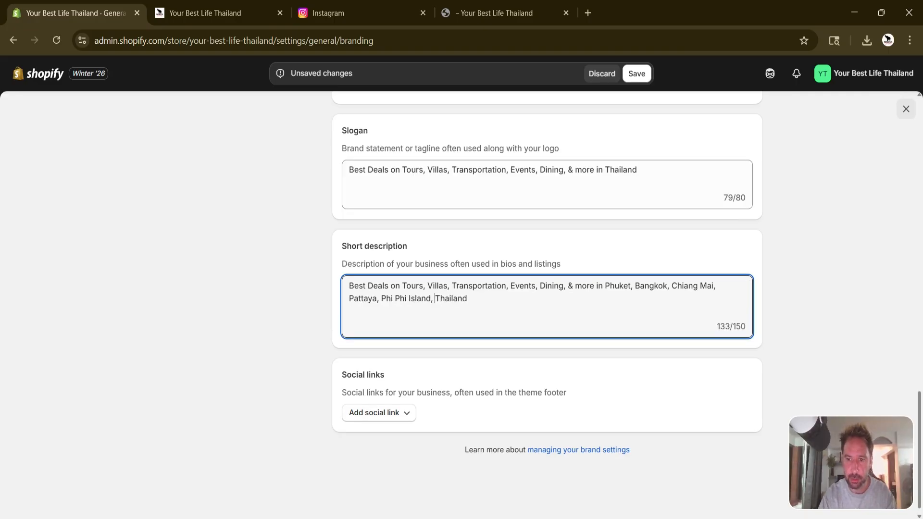
{"action": "type", "text": "Koh PHa"}
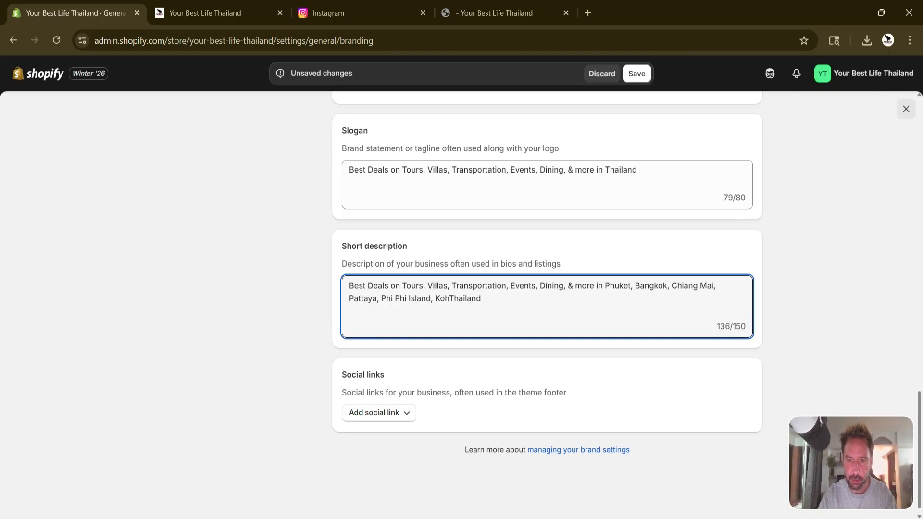
{"action": "key", "text": "BackSpace"}
{"action": "key", "text": "BackSpace"}
{"action": "type", "text": "hangan,"}
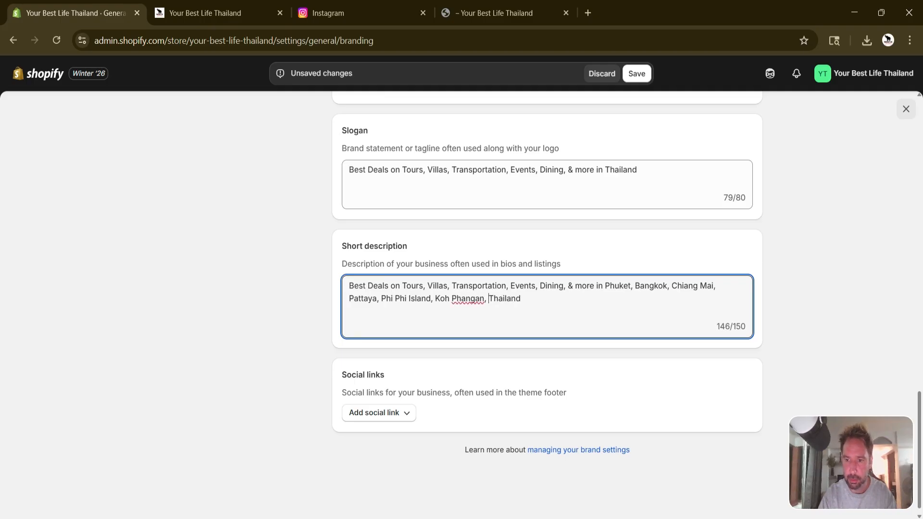
{"action": "key", "text": "BackSpace"}
{"action": "key", "text": "BackSpace"}
{"action": "type", "text": ","}
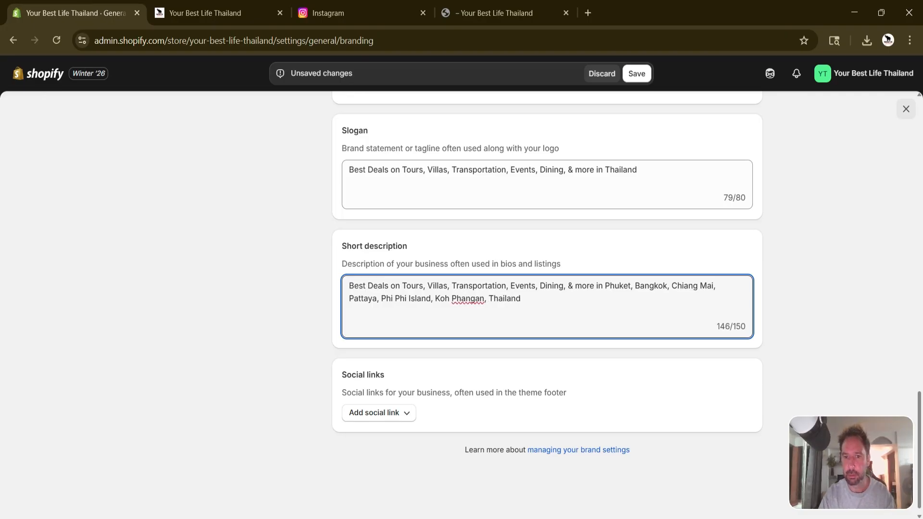
{"action": "left_click", "coordinate": [787, 288]}
{"action": "scroll", "coordinate": [789, 287], "scroll_direction": "down", "scroll_amount": 1}
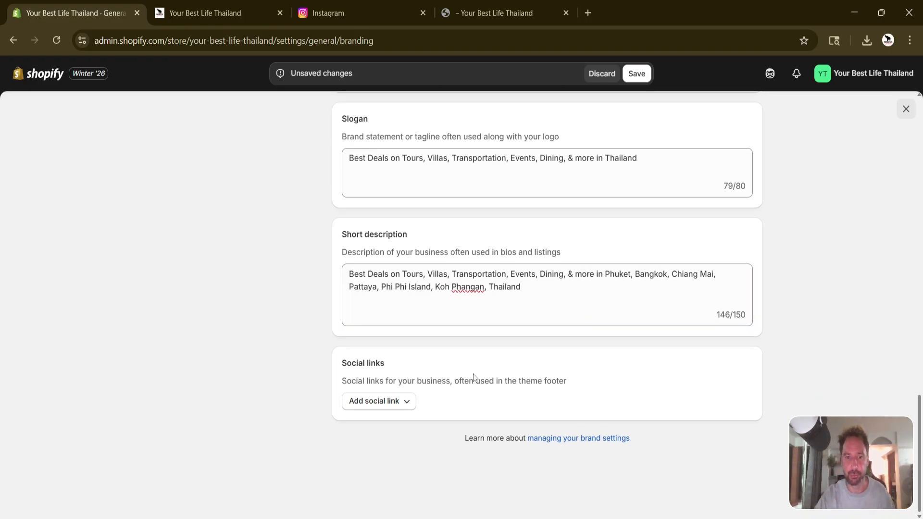
{"action": "left_click", "coordinate": [403, 402]}
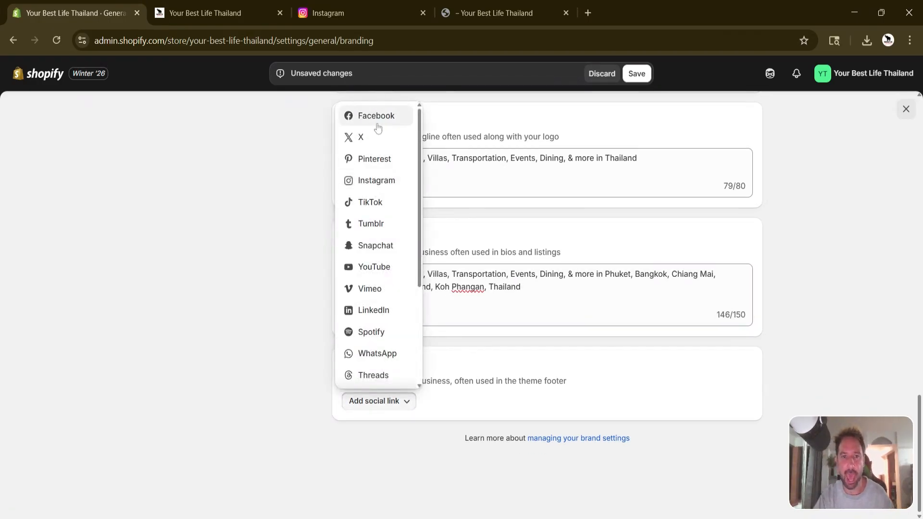
{"action": "left_click", "coordinate": [376, 180]}
{"action": "type", "text": "https"}
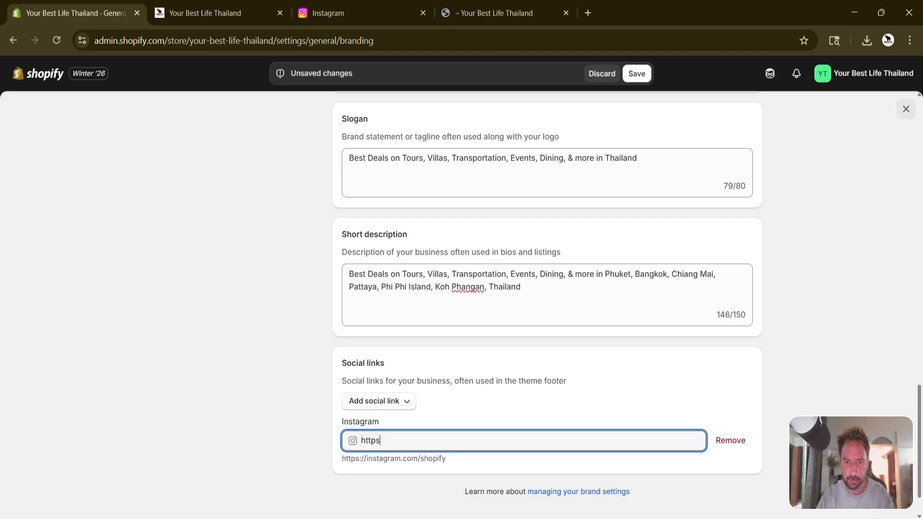
{"action": "type", "text": "://instagram.com/YourBestLife.Thai"}
{"action": "left_click", "coordinate": [795, 401]}
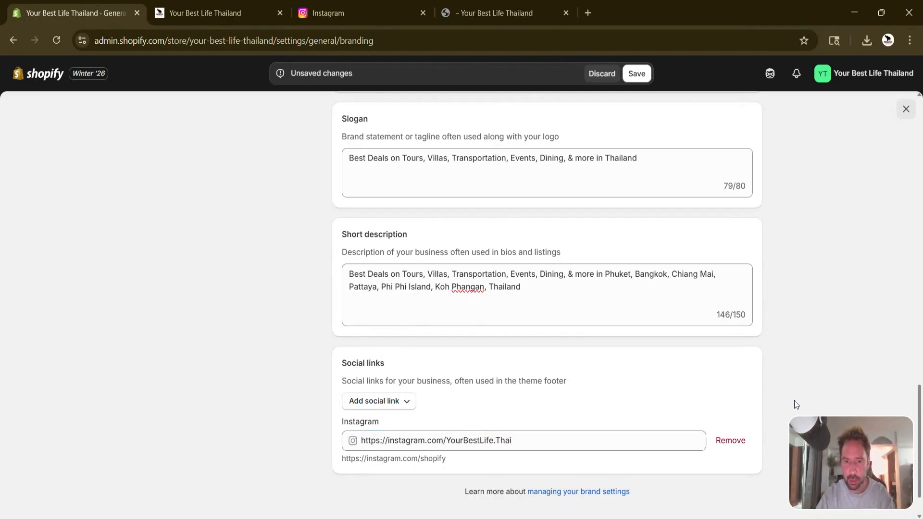
{"action": "left_click", "coordinate": [395, 408]}
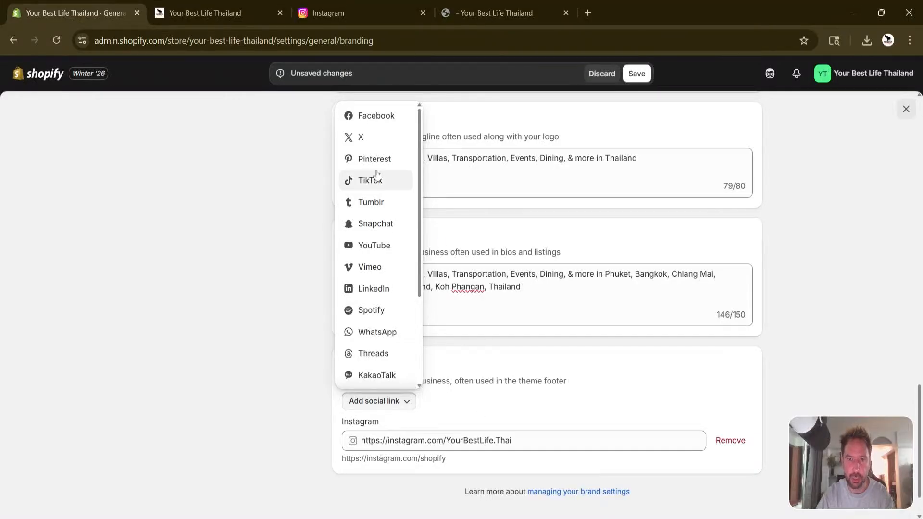
{"action": "left_click", "coordinate": [377, 116]}
{"action": "type", "text": "https://facebook.com/"}
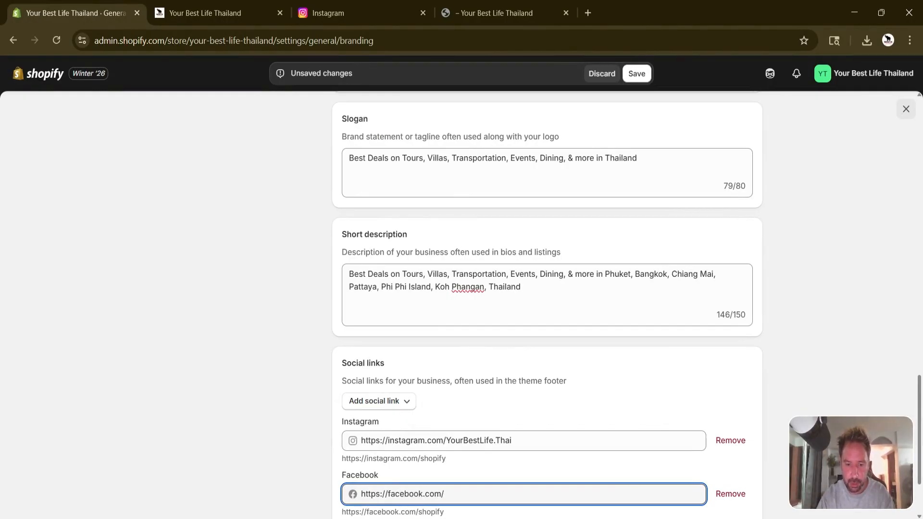
{"action": "type", "text": "YourBestLifeThai"}
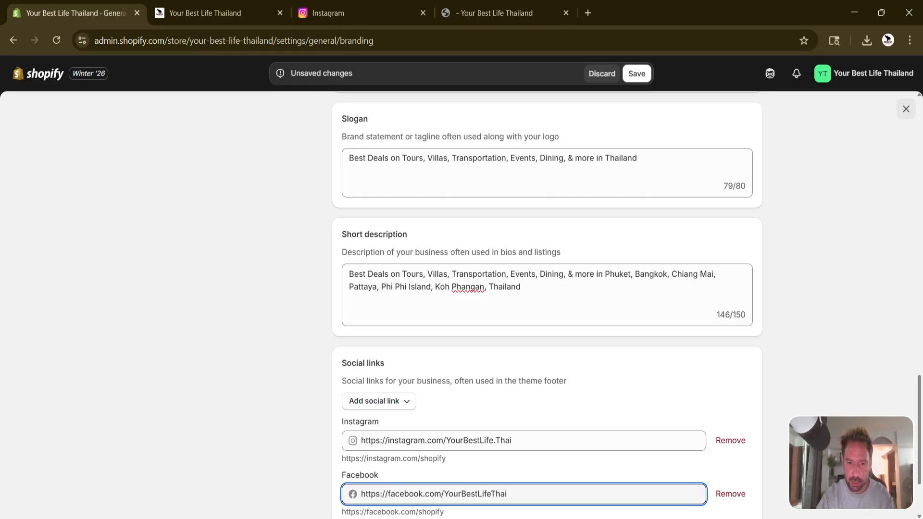
{"action": "scroll", "coordinate": [547, 288], "scroll_direction": "down", "scroll_amount": 2}
{"action": "left_click", "coordinate": [354, 294]}
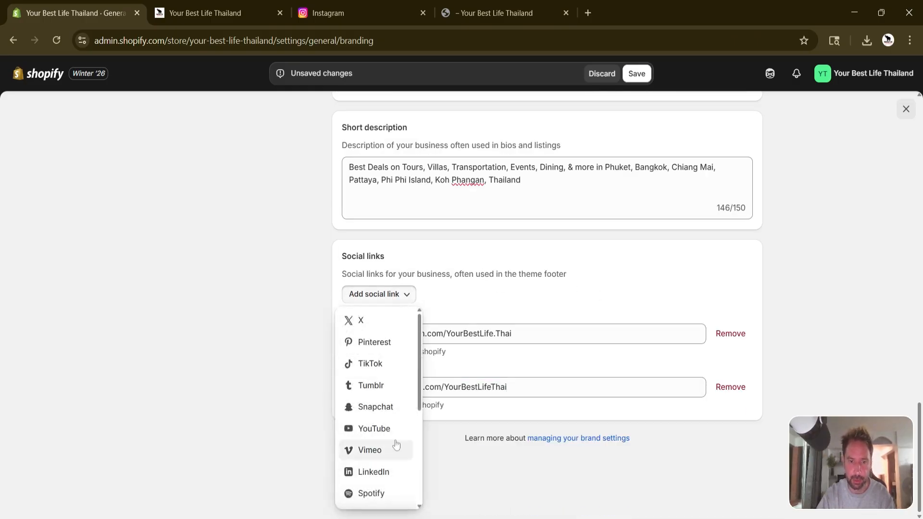
{"action": "left_click", "coordinate": [390, 364]}
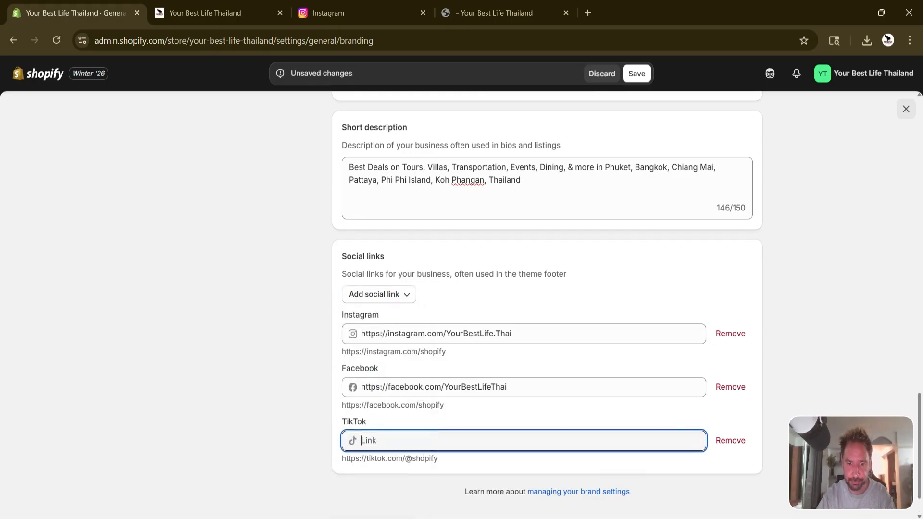
{"action": "type", "text": "https:"}
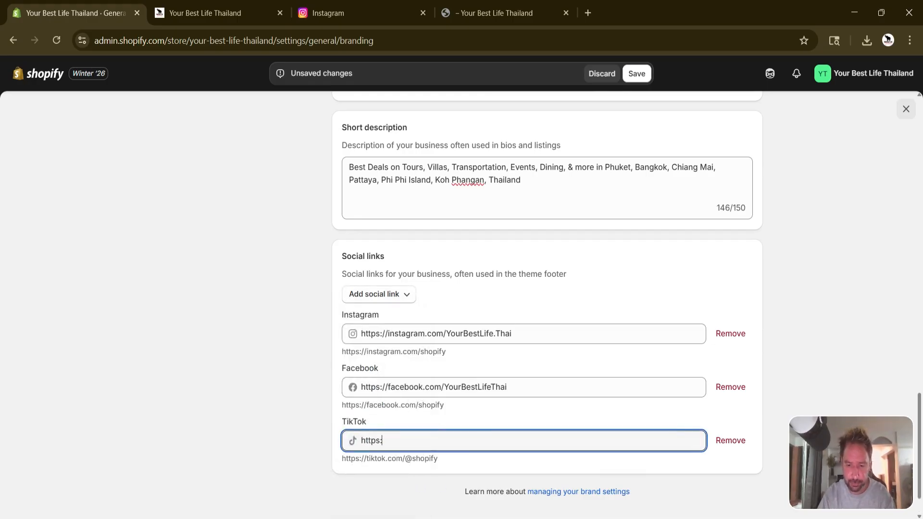
{"action": "type", "text": "//tiktok.com/@YourB"}
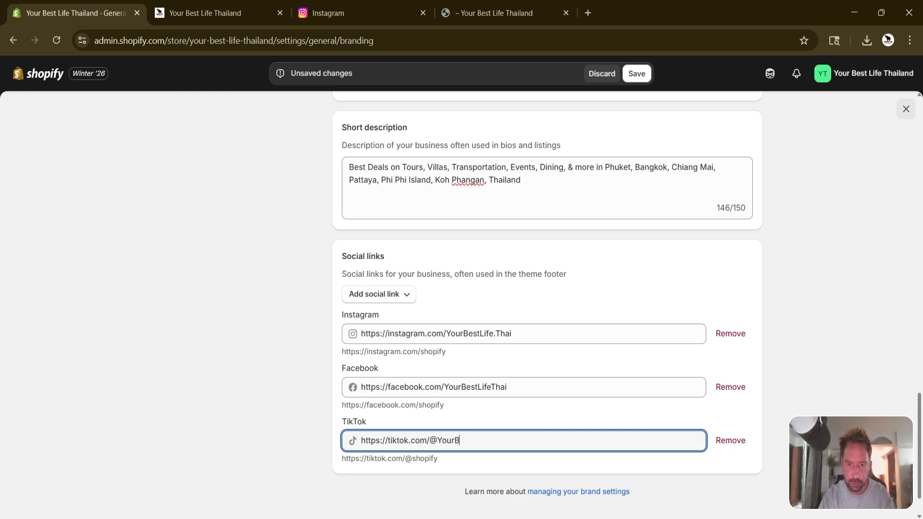
{"action": "type", "text": "estLife.Thai"}
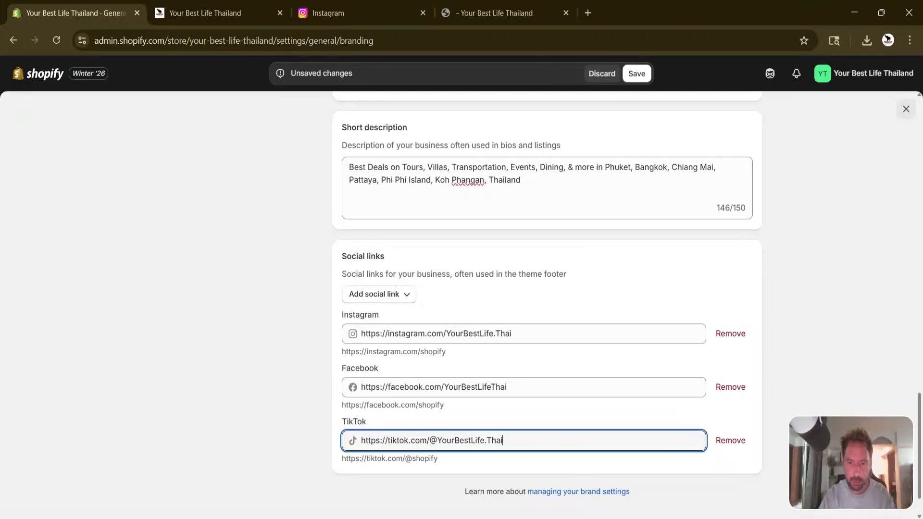
{"action": "left_click", "coordinate": [856, 361]}
{"action": "scroll", "coordinate": [856, 360], "scroll_direction": "up", "scroll_amount": 20}
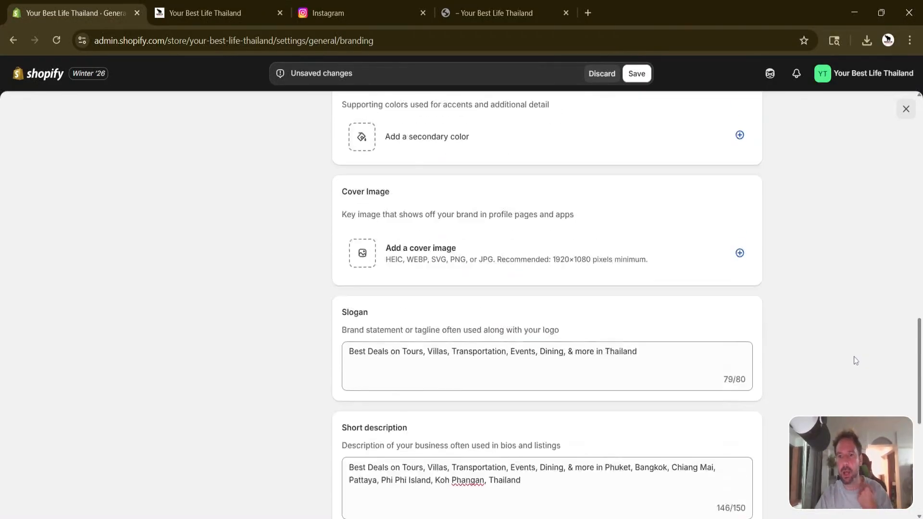
- Save the branding changes and view the Plan page showing 3 trial days remaining
{"action": "scroll", "coordinate": [855, 361], "scroll_direction": "down", "scroll_amount": 20}
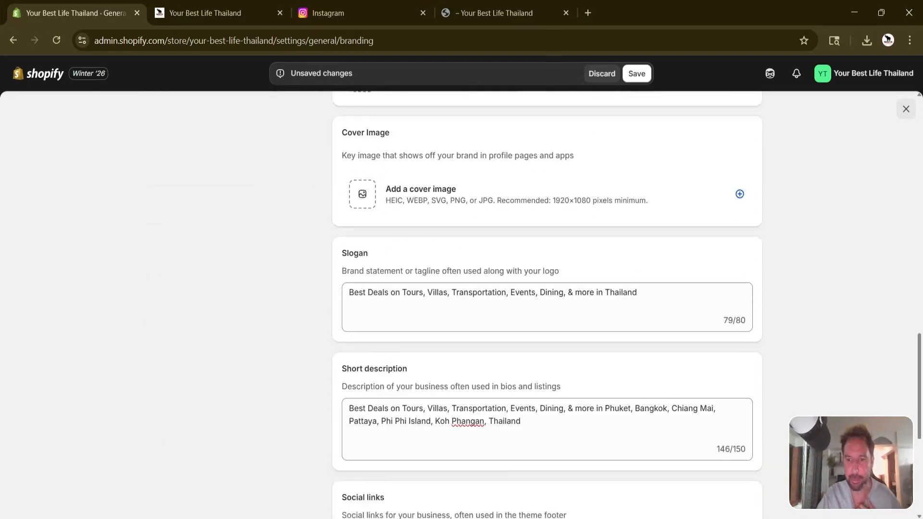
{"action": "scroll", "coordinate": [547, 303], "scroll_direction": "up", "scroll_amount": 20}
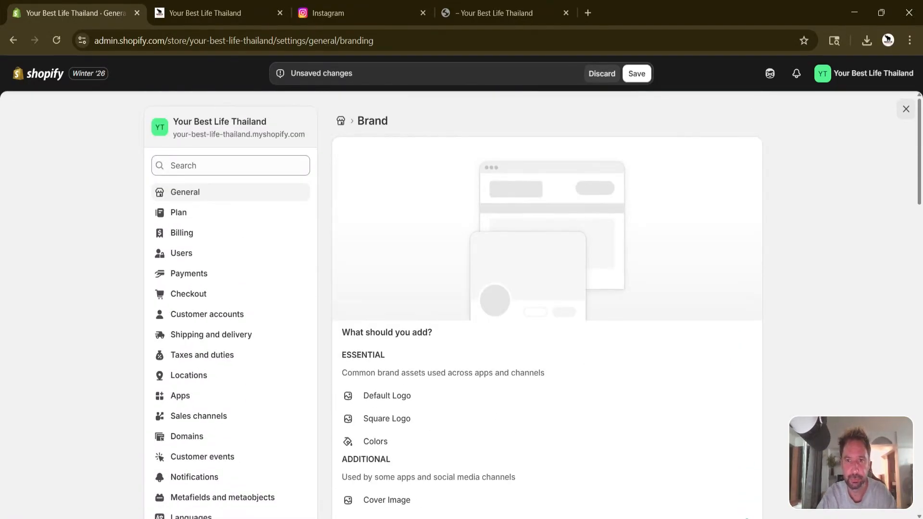
{"action": "left_click", "coordinate": [640, 77]}
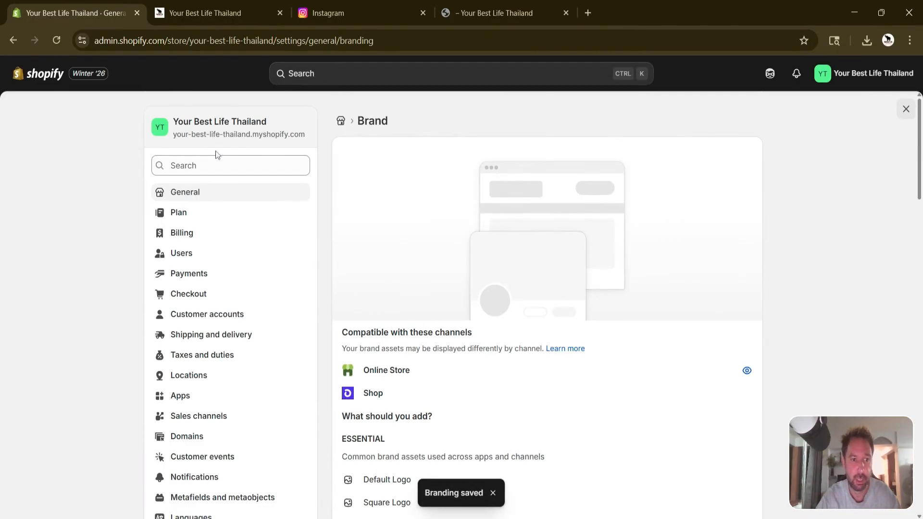
{"action": "left_click", "coordinate": [226, 214]}
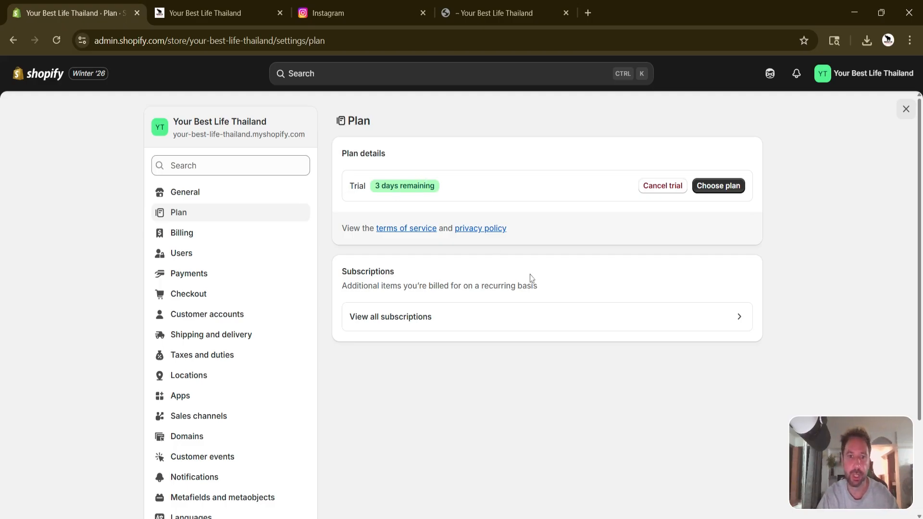
- Browse the subscriptions, billing, users, roles and user security settings pages
{"action": "left_click", "coordinate": [529, 321]}
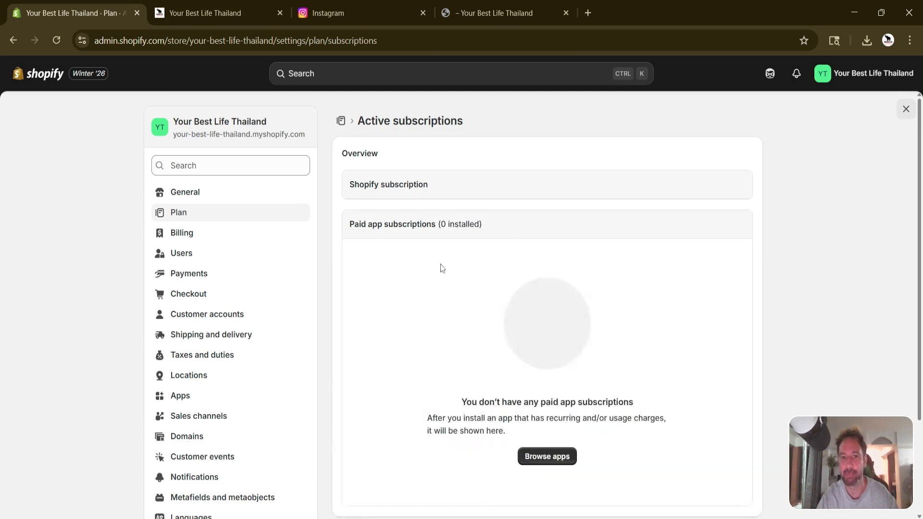
{"action": "left_click", "coordinate": [216, 237]}
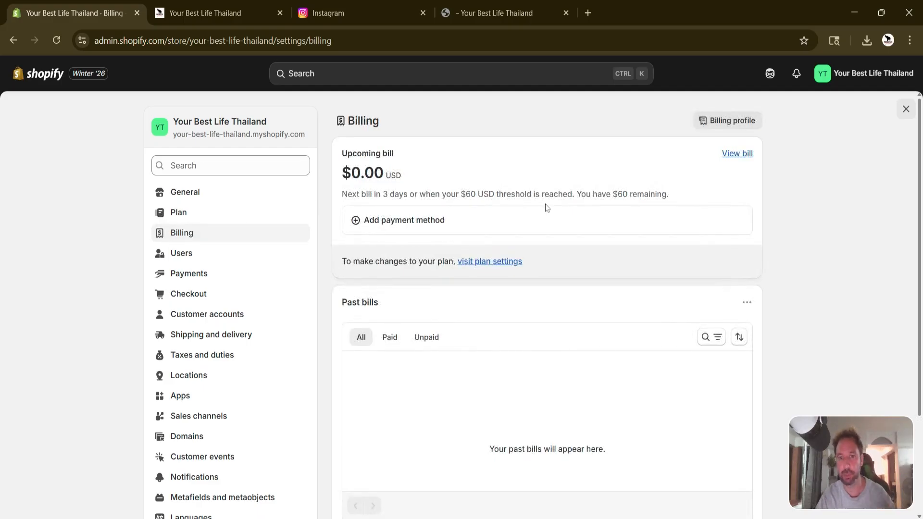
{"action": "left_click", "coordinate": [197, 255]}
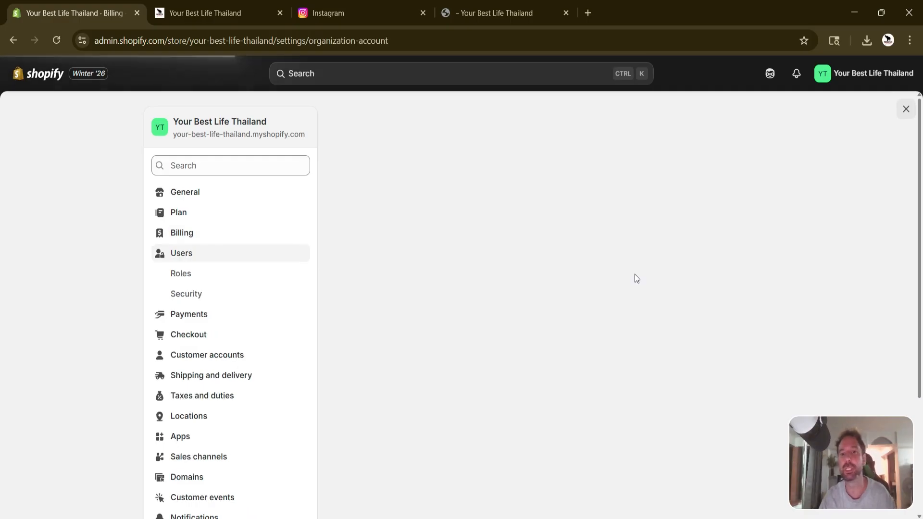
{"action": "left_click", "coordinate": [198, 278]}
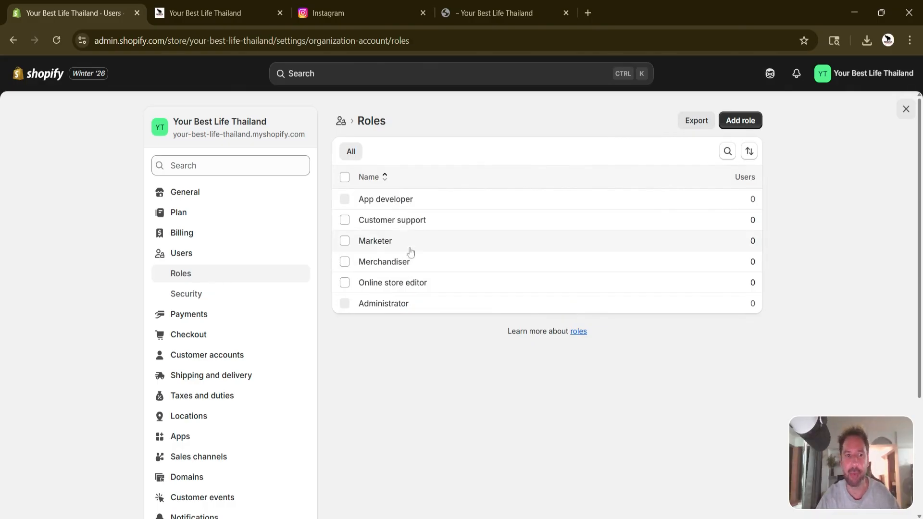
{"action": "left_click", "coordinate": [191, 294]}
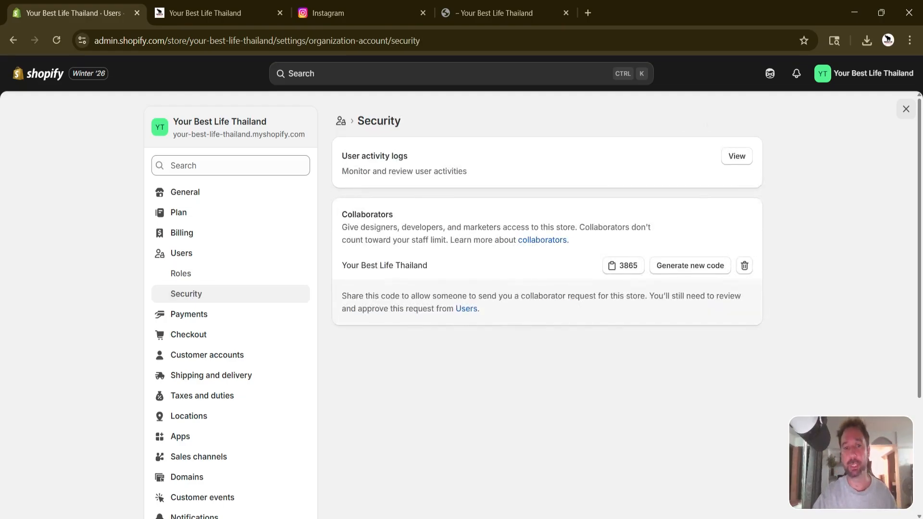
{"action": "scroll", "coordinate": [224, 286], "scroll_direction": "down", "scroll_amount": 1}
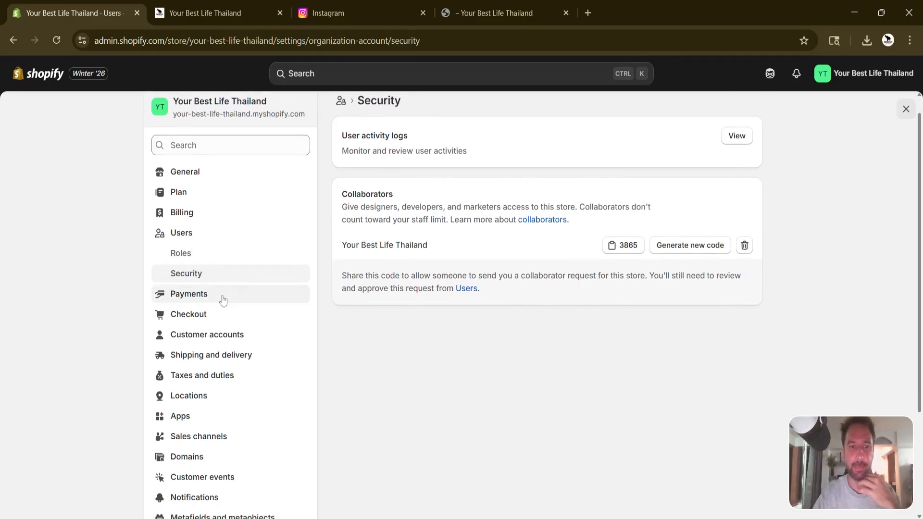
{"action": "left_click", "coordinate": [221, 301]}
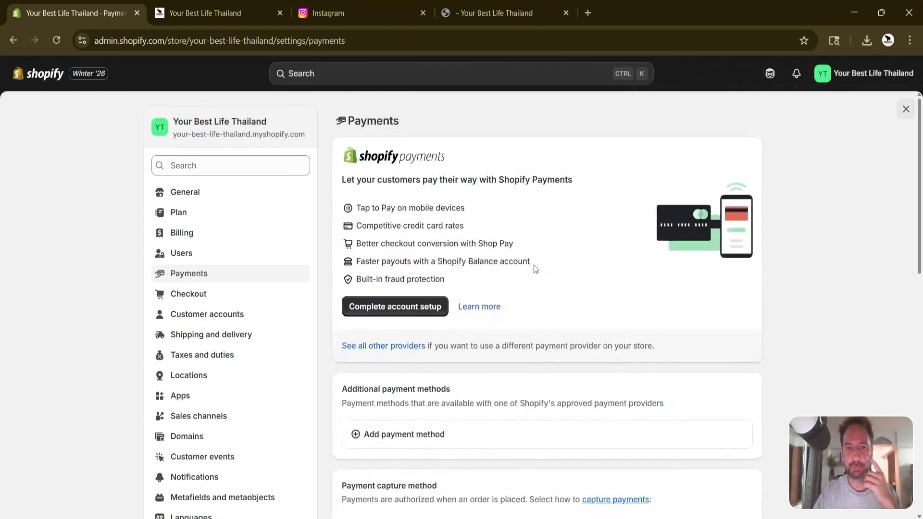
- Begin Shopify Payments account setup as an individual store owner
{"action": "scroll", "coordinate": [581, 249], "scroll_direction": "down", "scroll_amount": 3}
{"action": "scroll", "coordinate": [582, 250], "scroll_direction": "up", "scroll_amount": 3}
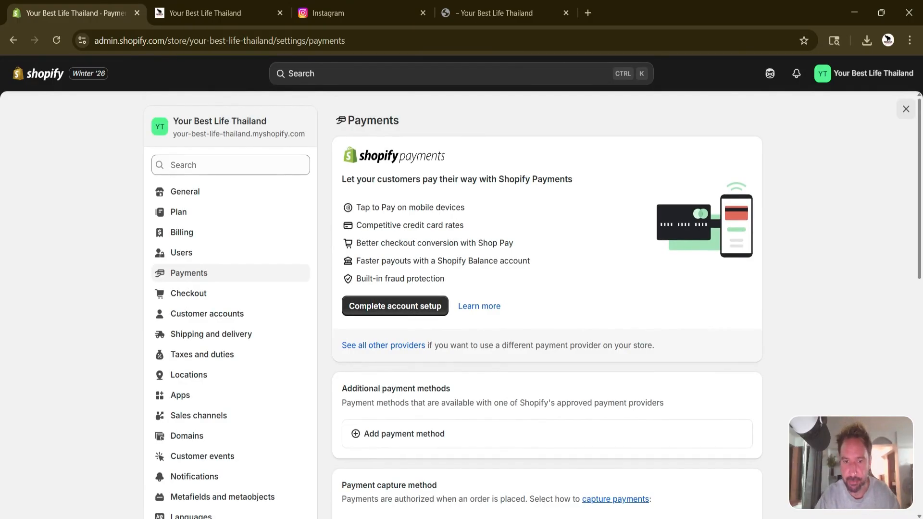
{"action": "left_click", "coordinate": [418, 308]}
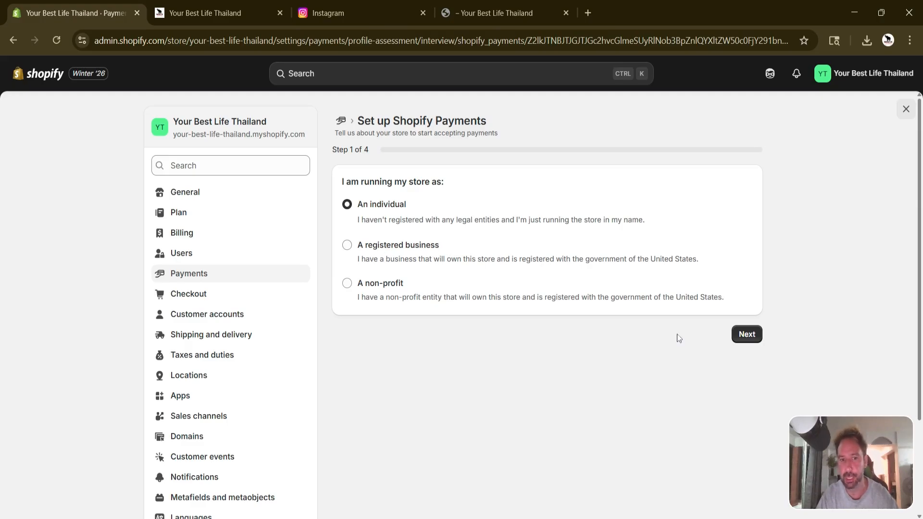
{"action": "left_click", "coordinate": [747, 335]}
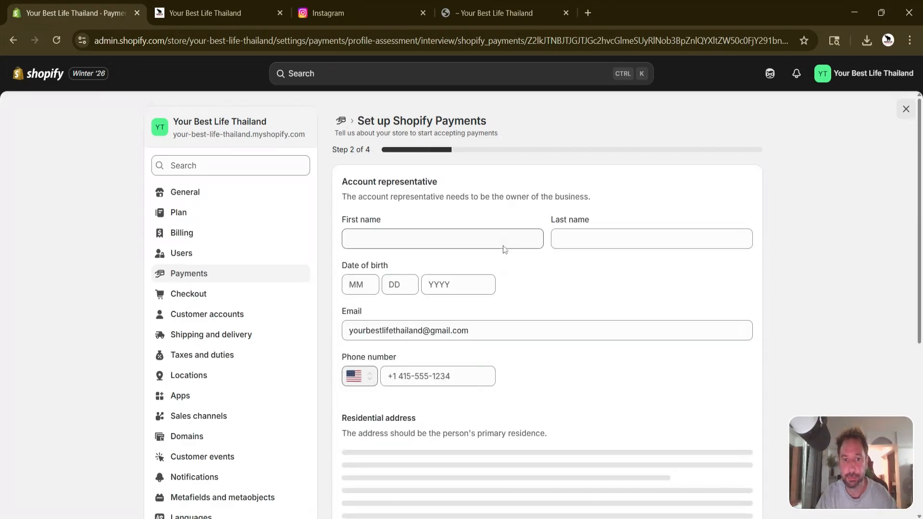
- Try advancing past step 2 with empty representative details, which get flagged as required
{"action": "left_click", "coordinate": [501, 244]}
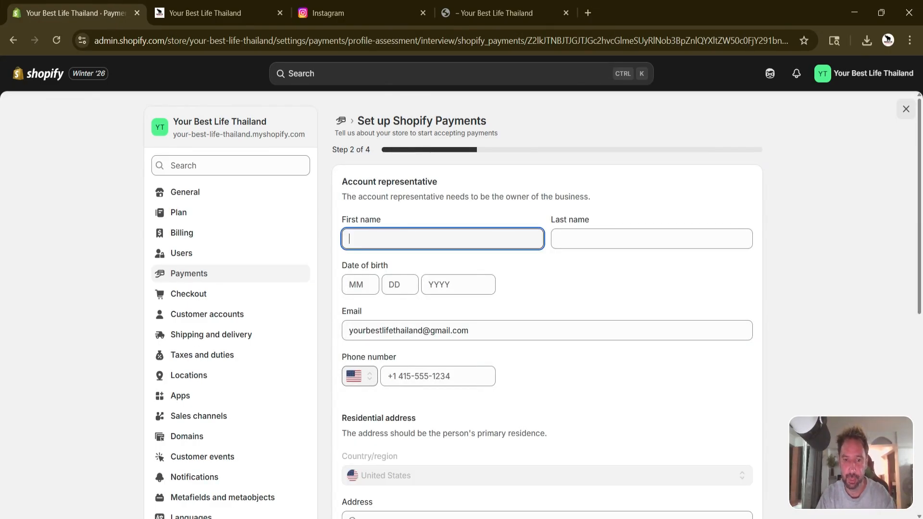
{"action": "scroll", "coordinate": [681, 321], "scroll_direction": "down", "scroll_amount": 7}
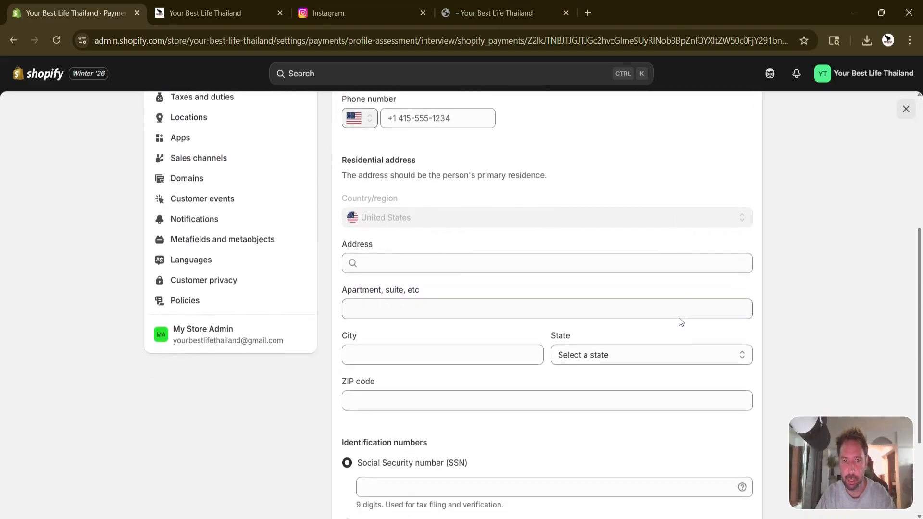
{"action": "scroll", "coordinate": [681, 321], "scroll_direction": "down", "scroll_amount": 1}
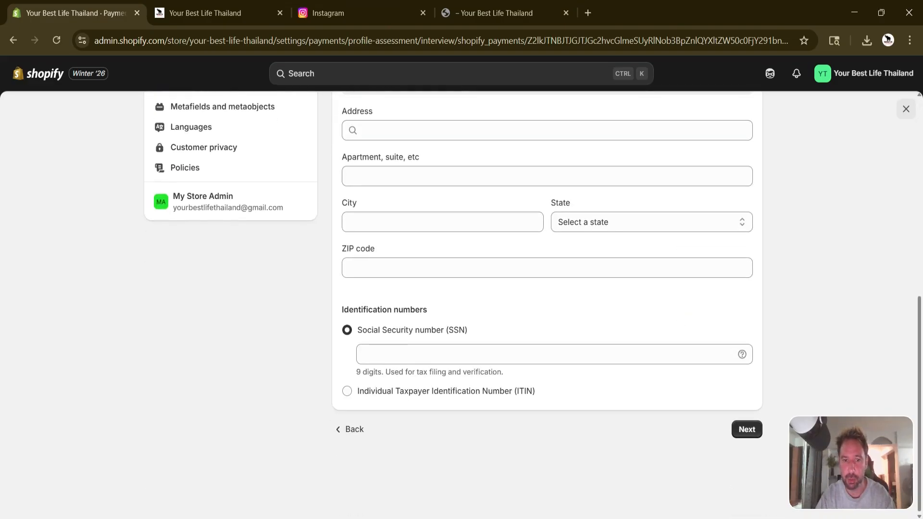
{"action": "left_click", "coordinate": [749, 427]}
{"action": "scroll", "coordinate": [655, 289], "scroll_direction": "up", "scroll_amount": 6}
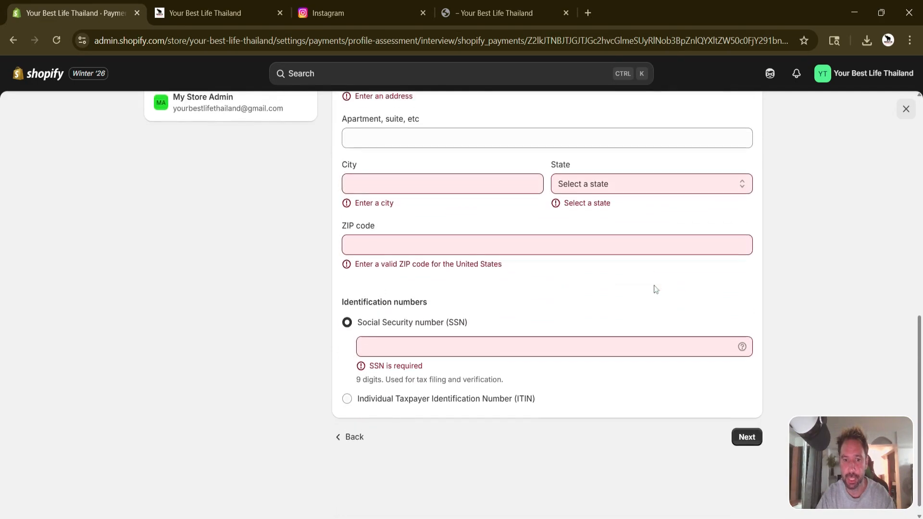
{"action": "scroll", "coordinate": [655, 289], "scroll_direction": "up", "scroll_amount": 3}
{"action": "scroll", "coordinate": [655, 289], "scroll_direction": "down", "scroll_amount": 9}
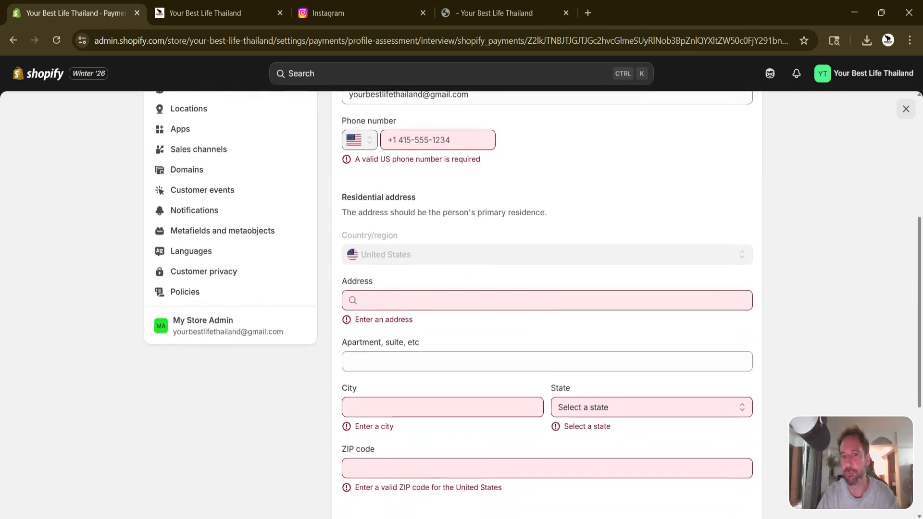
{"action": "scroll", "coordinate": [414, 407], "scroll_direction": "up", "scroll_amount": 10}
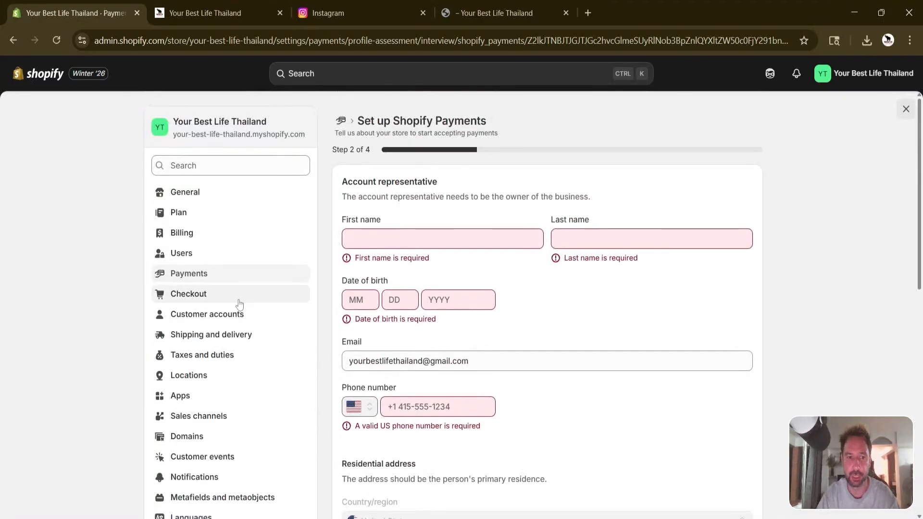
{"action": "left_click", "coordinate": [237, 301]}
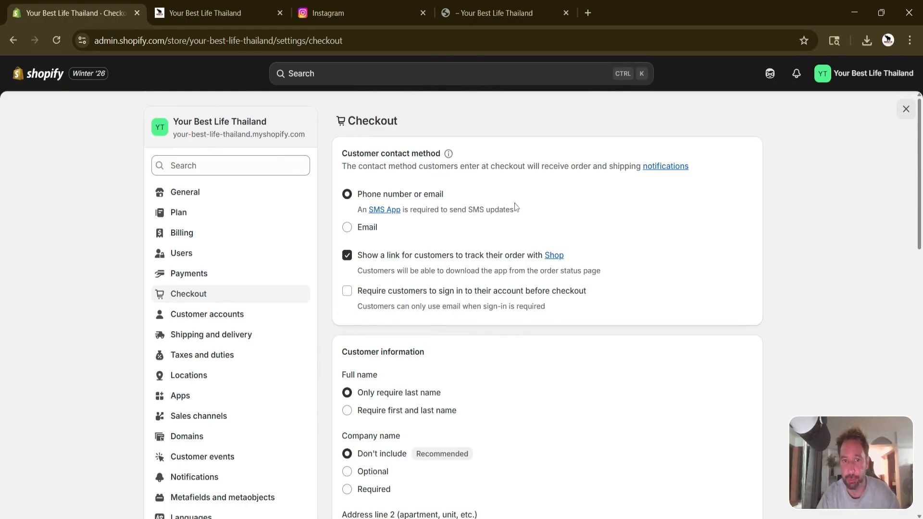
- Toggle the Email contact method and Shop tracking link, ending with phone-or-email kept and Shop tracking off
{"action": "scroll", "coordinate": [569, 192], "scroll_direction": "down", "scroll_amount": 1}
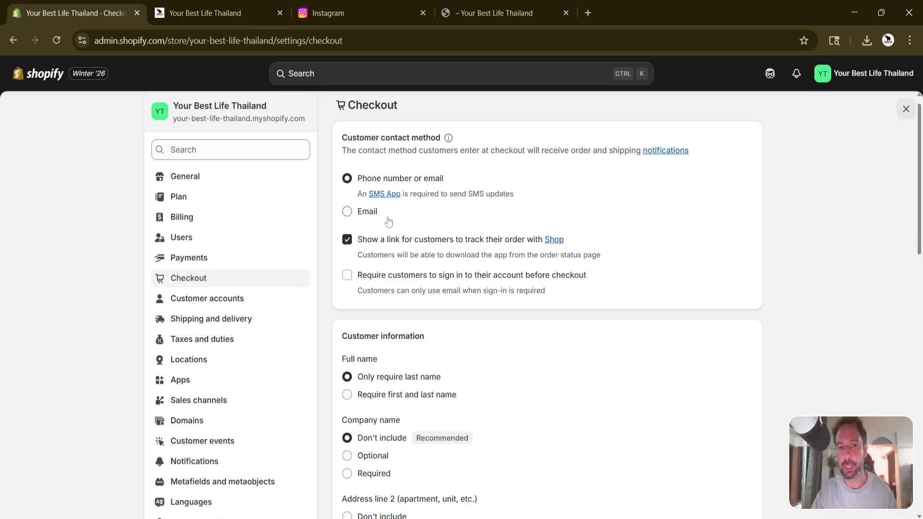
{"action": "left_click", "coordinate": [347, 212]}
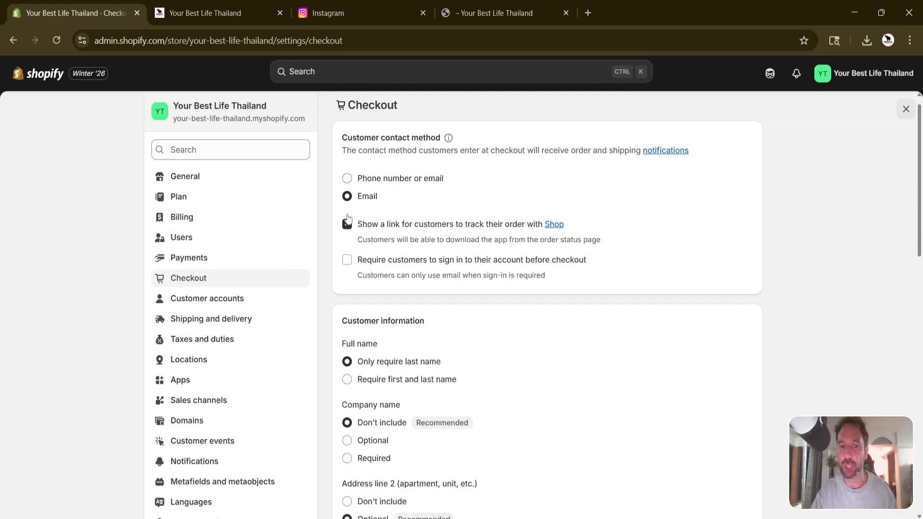
{"action": "left_click", "coordinate": [347, 181]}
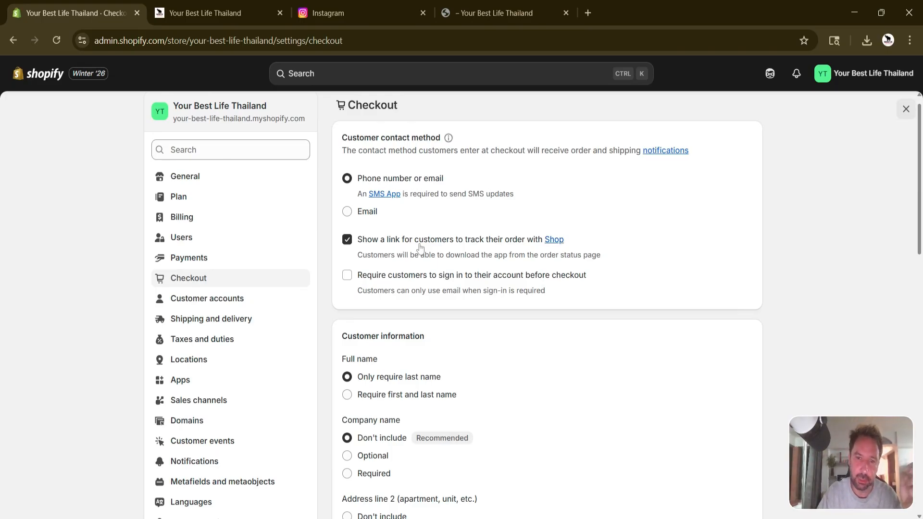
{"action": "left_click", "coordinate": [347, 240]}
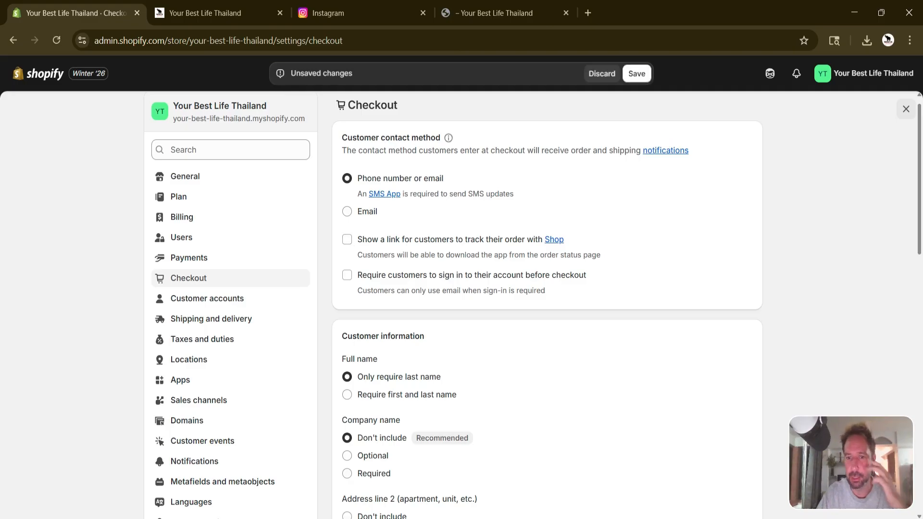
{"action": "left_click", "coordinate": [347, 239]}
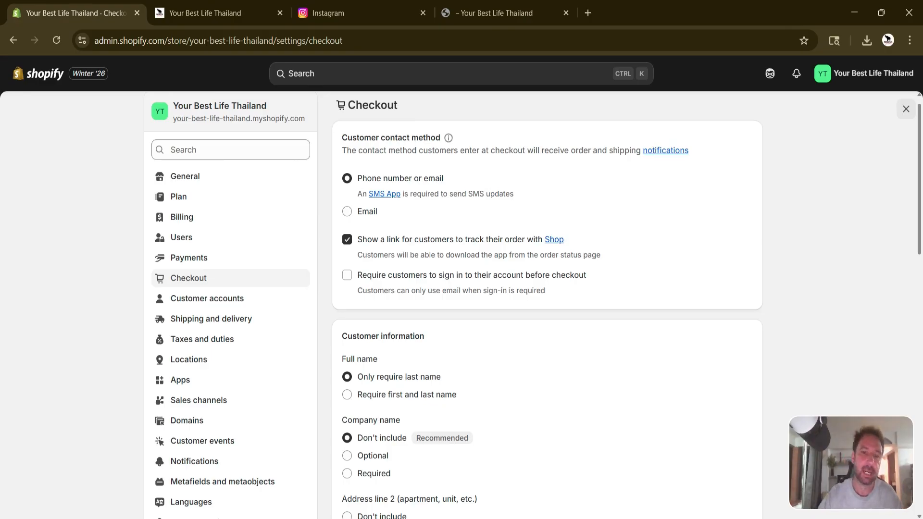
{"action": "left_click", "coordinate": [356, 240]}
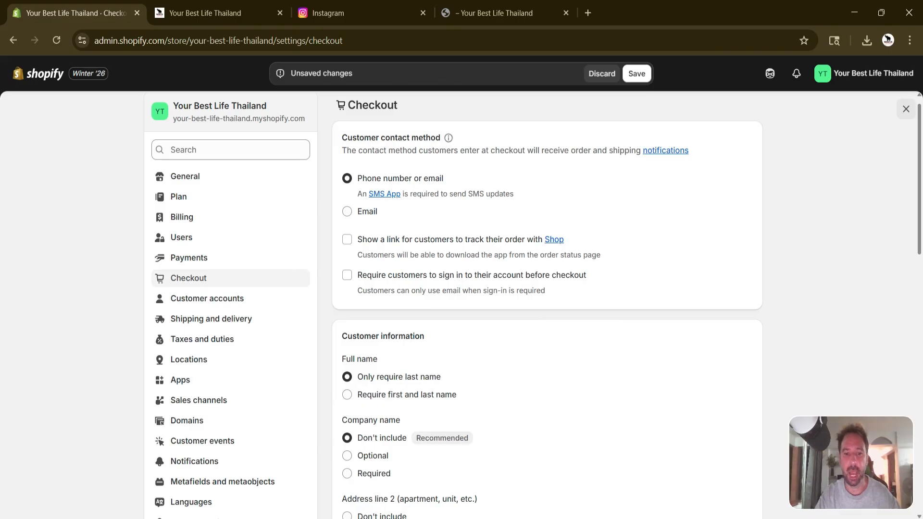
- Scroll down the checkout settings to the Customer information section
{"action": "scroll", "coordinate": [533, 305], "scroll_direction": "down", "scroll_amount": 1}
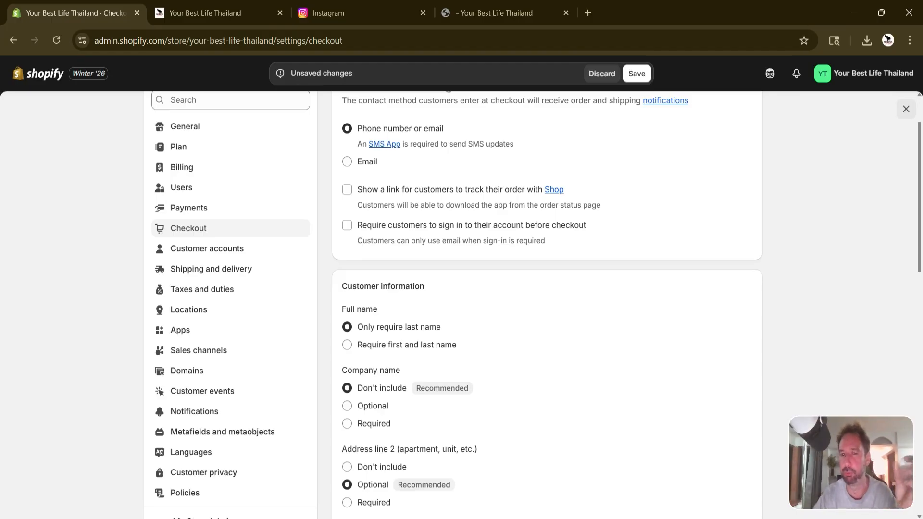
{"action": "scroll", "coordinate": [548, 289], "scroll_direction": "down", "scroll_amount": 2}
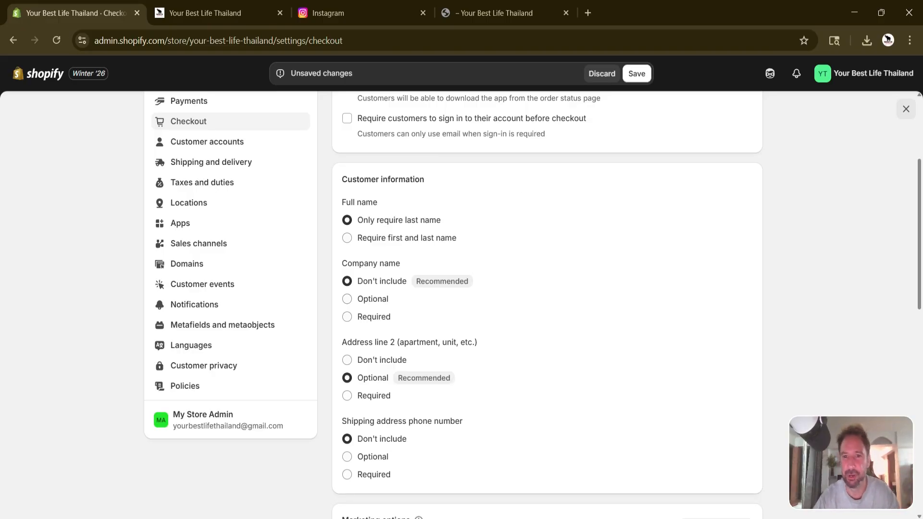
{"action": "scroll", "coordinate": [547, 288], "scroll_direction": "down", "scroll_amount": 1}
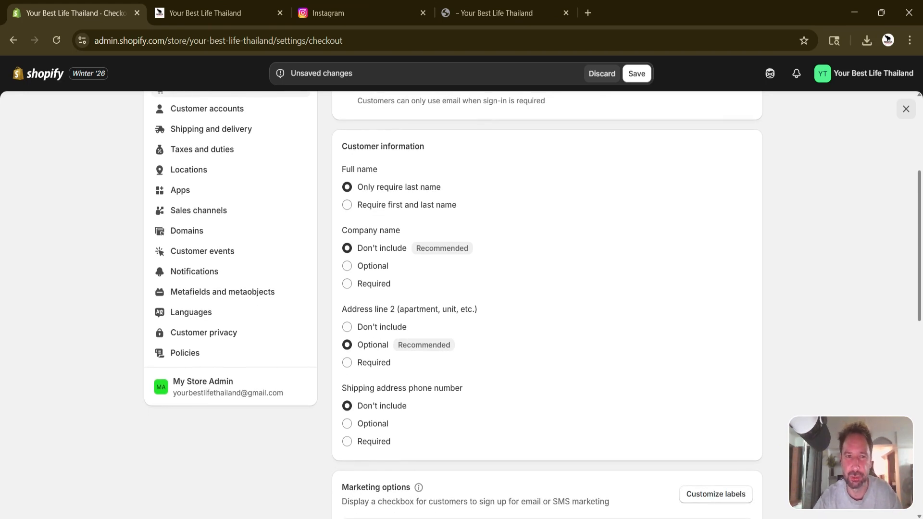
{"action": "scroll", "coordinate": [547, 288], "scroll_direction": "down", "scroll_amount": 1}
{"action": "scroll", "coordinate": [547, 289], "scroll_direction": "up", "scroll_amount": 1}
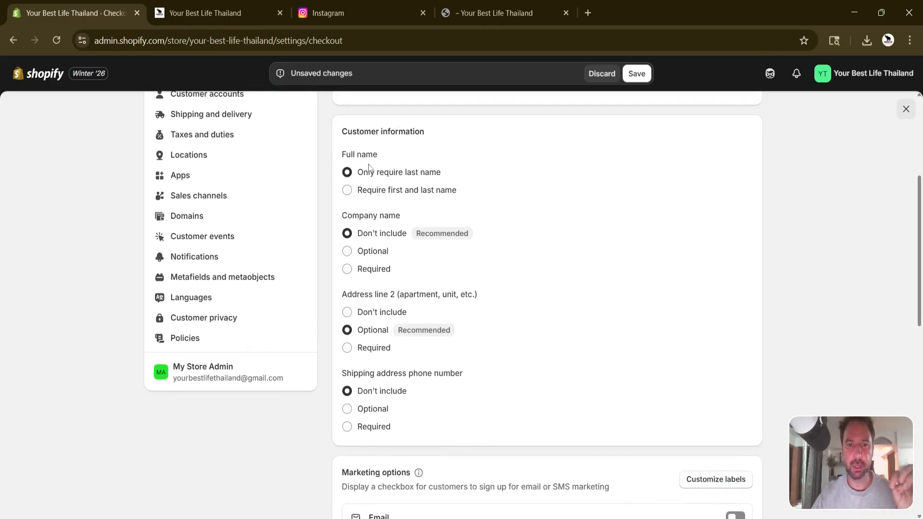
{"action": "left_click", "coordinate": [348, 192]}
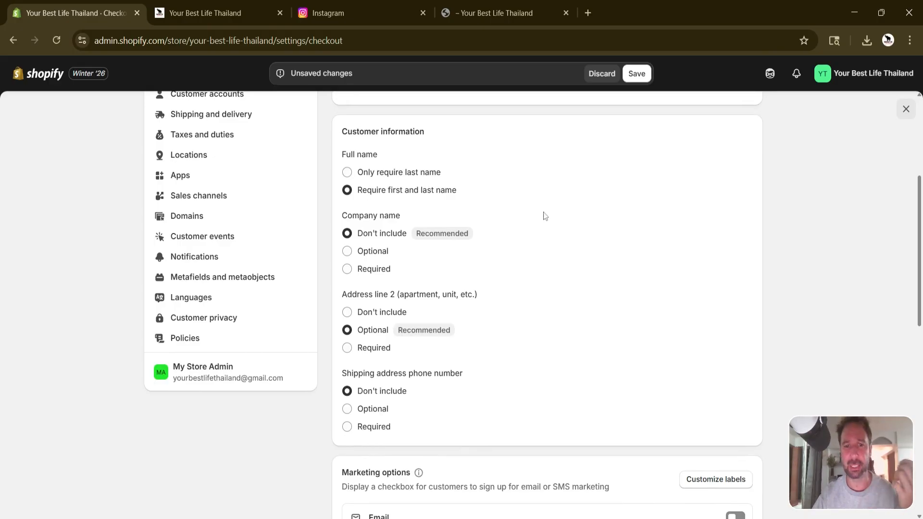
{"action": "scroll", "coordinate": [544, 215], "scroll_direction": "down", "scroll_amount": 1}
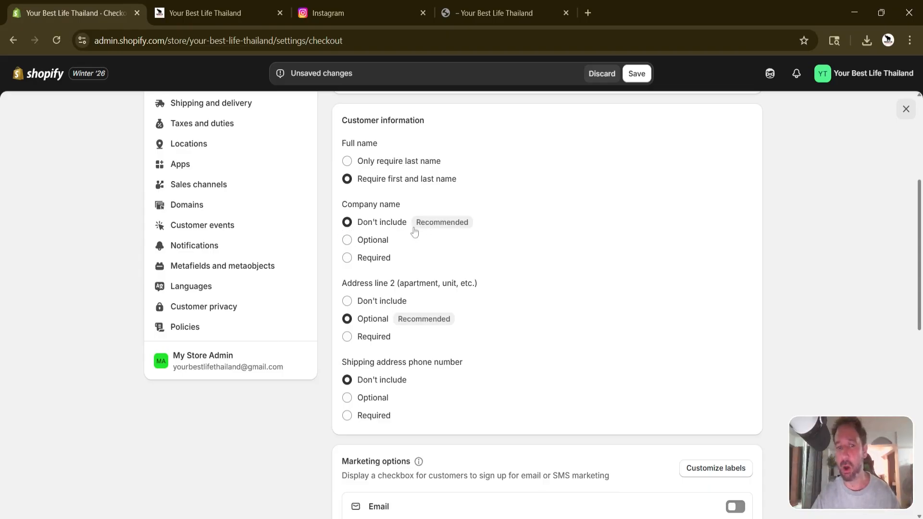
{"action": "left_click", "coordinate": [347, 239]}
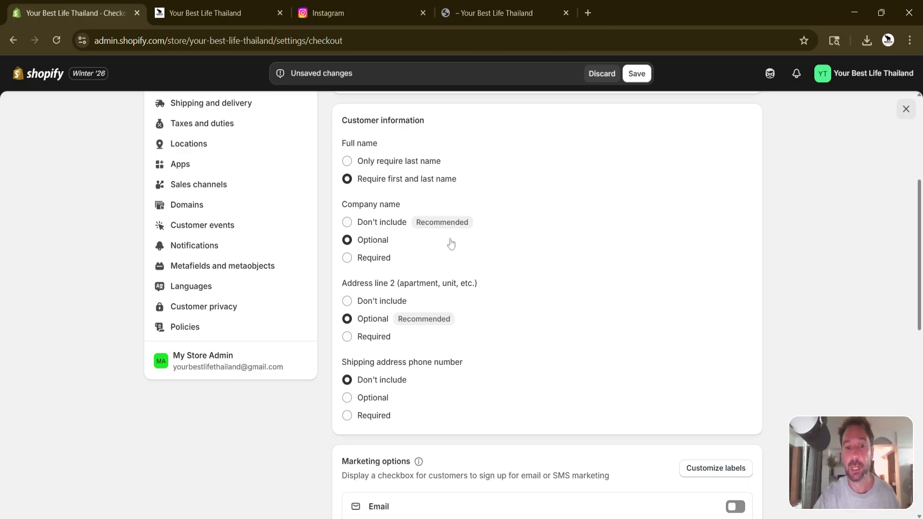
{"action": "scroll", "coordinate": [469, 254], "scroll_direction": "down", "scroll_amount": 1}
{"action": "scroll", "coordinate": [469, 253], "scroll_direction": "down", "scroll_amount": 1}
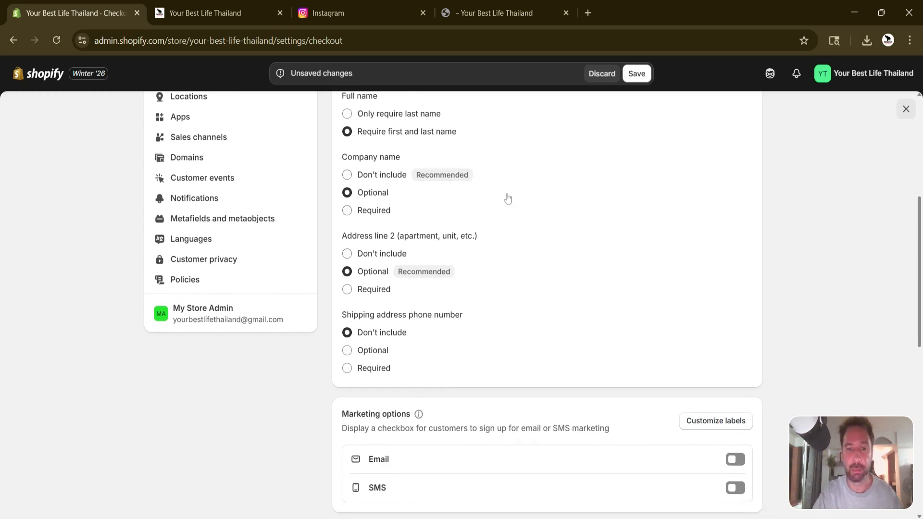
{"action": "scroll", "coordinate": [507, 198], "scroll_direction": "down", "scroll_amount": 1}
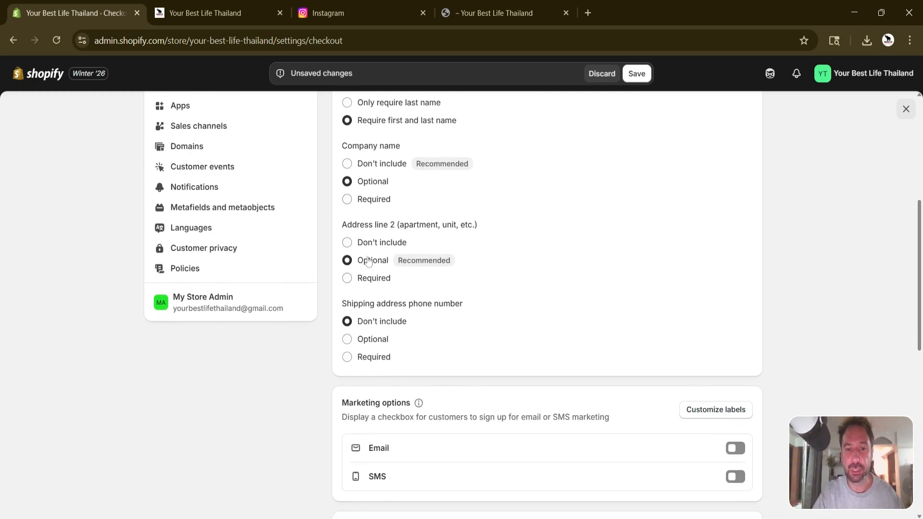
{"action": "scroll", "coordinate": [483, 257], "scroll_direction": "down", "scroll_amount": 1}
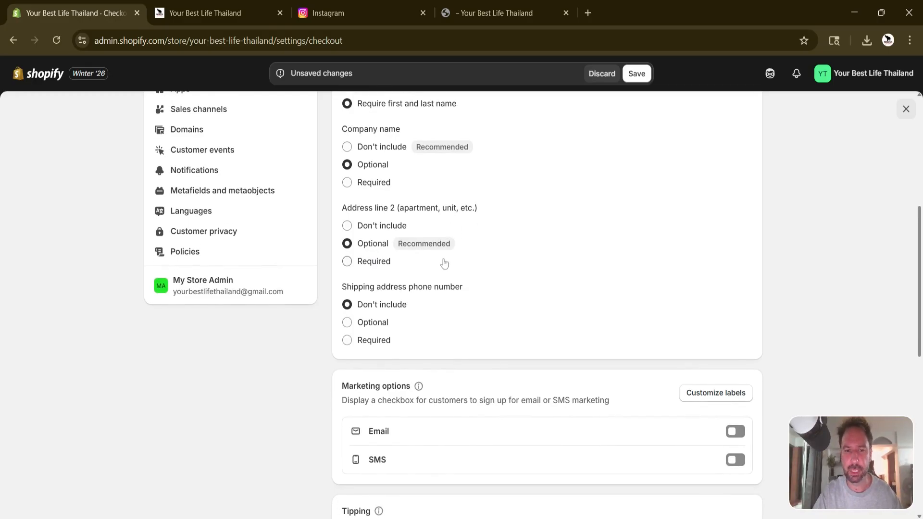
{"action": "scroll", "coordinate": [441, 262], "scroll_direction": "down", "scroll_amount": 2}
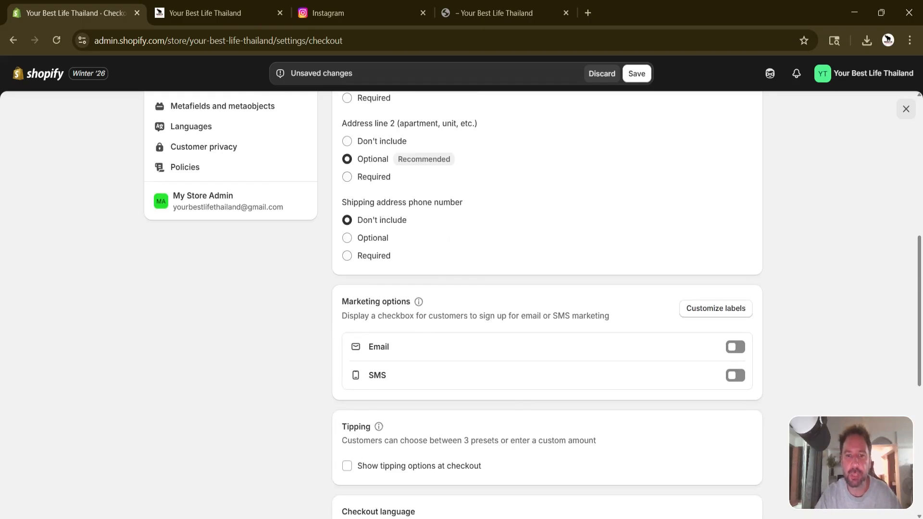
{"action": "scroll", "coordinate": [454, 220], "scroll_direction": "up", "scroll_amount": 4}
{"action": "scroll", "coordinate": [454, 220], "scroll_direction": "up", "scroll_amount": 4}
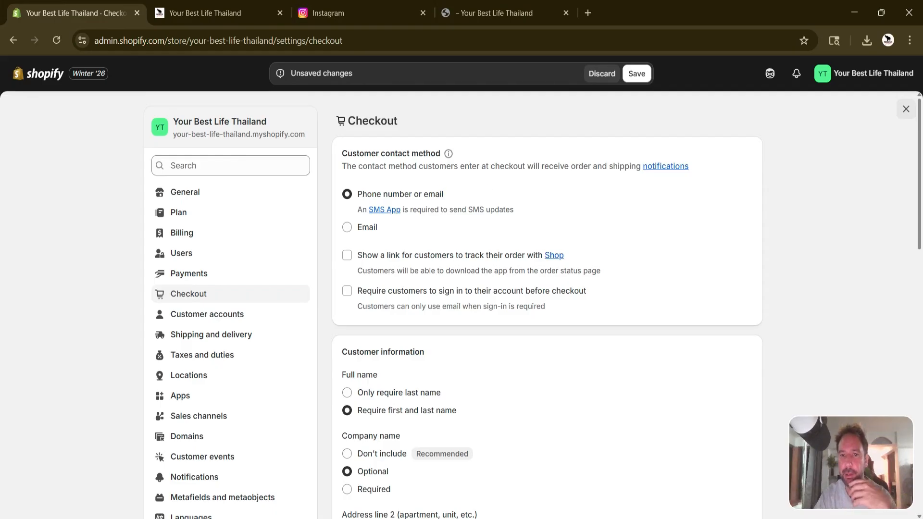
{"action": "scroll", "coordinate": [382, 341], "scroll_direction": "down", "scroll_amount": 6}
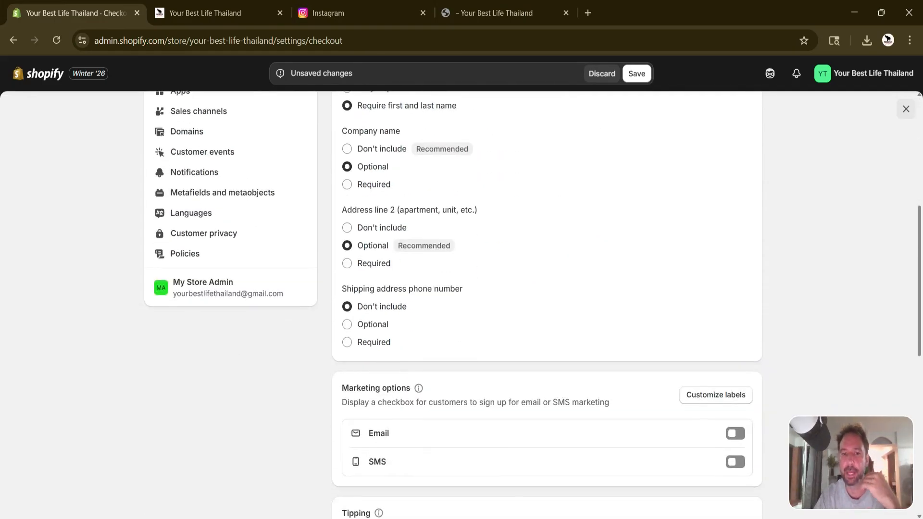
- Set the shipping address phone number to Required
{"action": "left_click", "coordinate": [348, 342]}
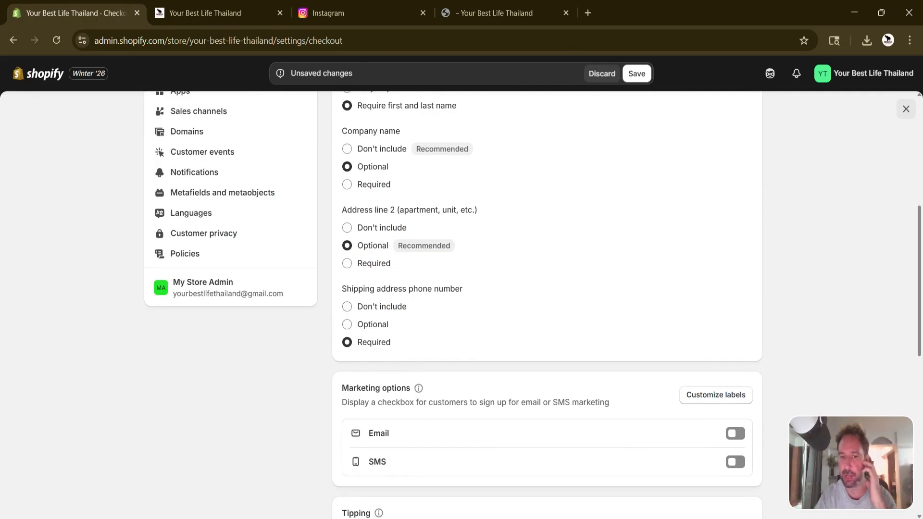
{"action": "scroll", "coordinate": [426, 325], "scroll_direction": "up", "scroll_amount": 4}
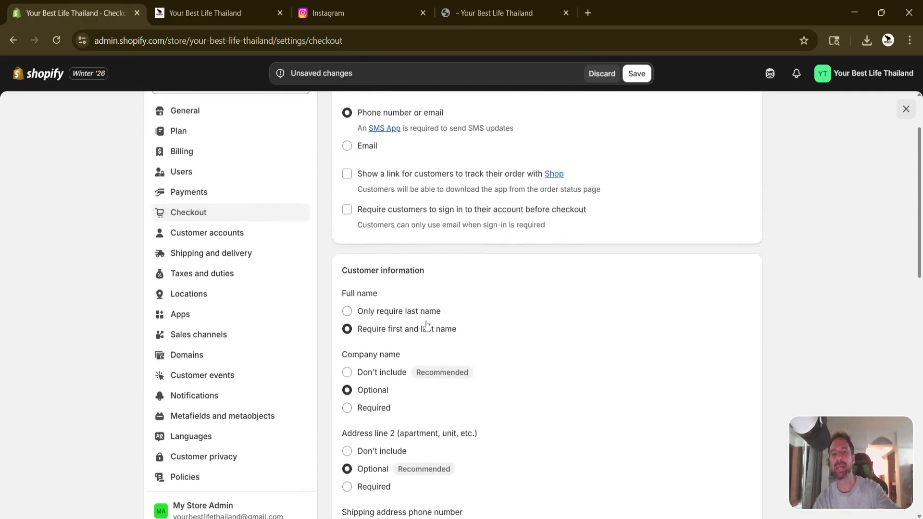
{"action": "scroll", "coordinate": [427, 326], "scroll_direction": "up", "scroll_amount": 2}
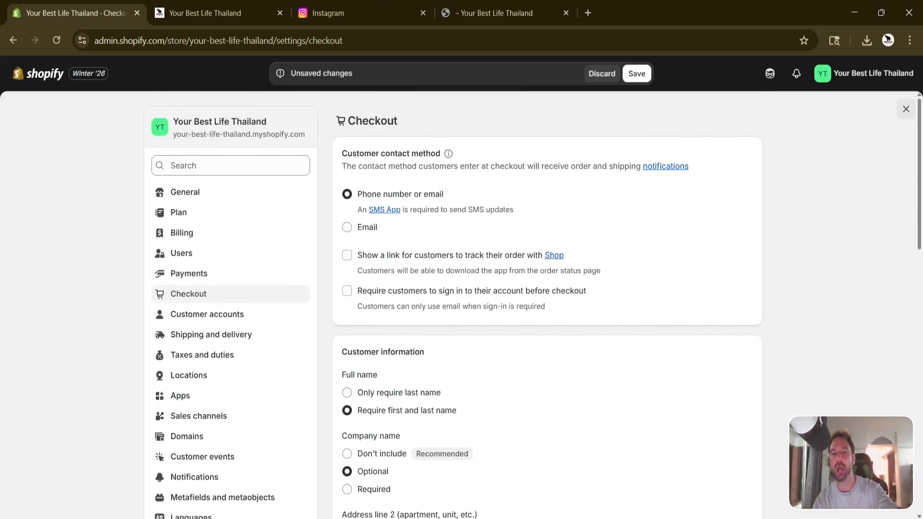
- Make Email the only customer contact method at checkout
{"action": "left_click", "coordinate": [347, 227]}
{"action": "scroll", "coordinate": [426, 284], "scroll_direction": "down", "scroll_amount": 6}
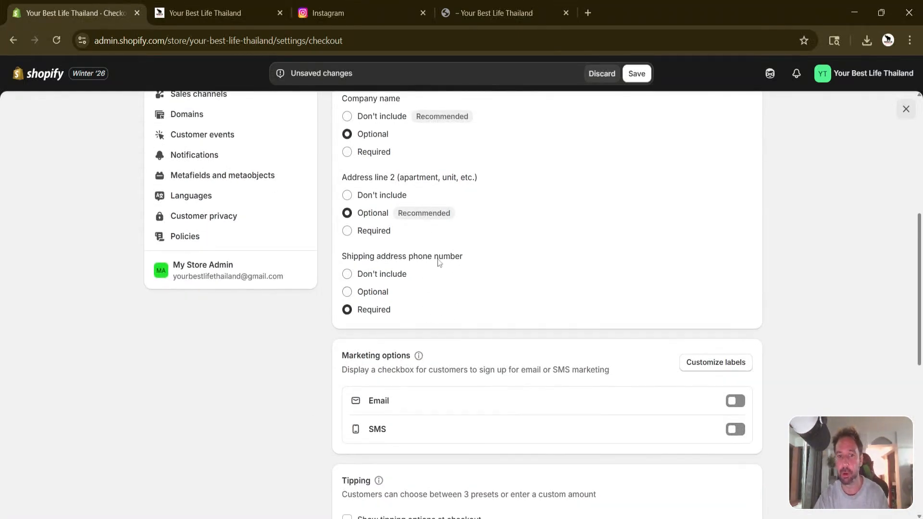
{"action": "scroll", "coordinate": [452, 250], "scroll_direction": "up", "scroll_amount": 7}
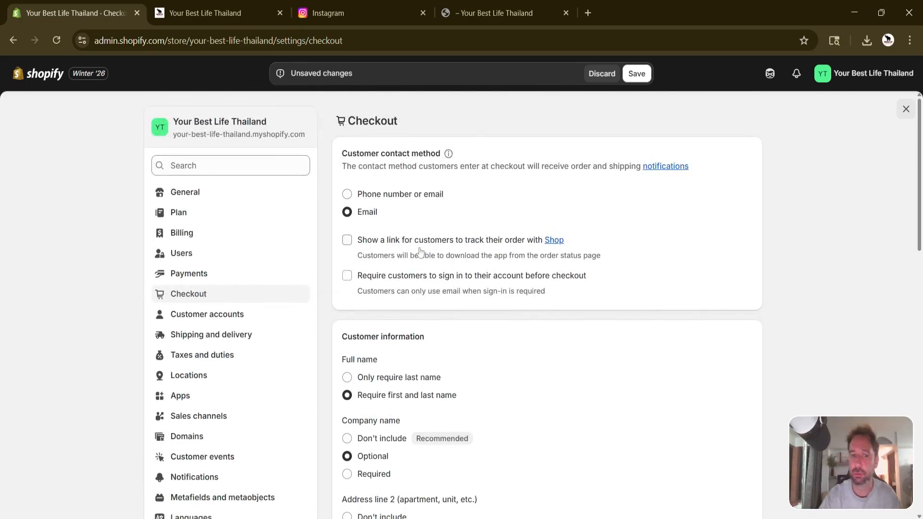
{"action": "scroll", "coordinate": [435, 238], "scroll_direction": "down", "scroll_amount": 6}
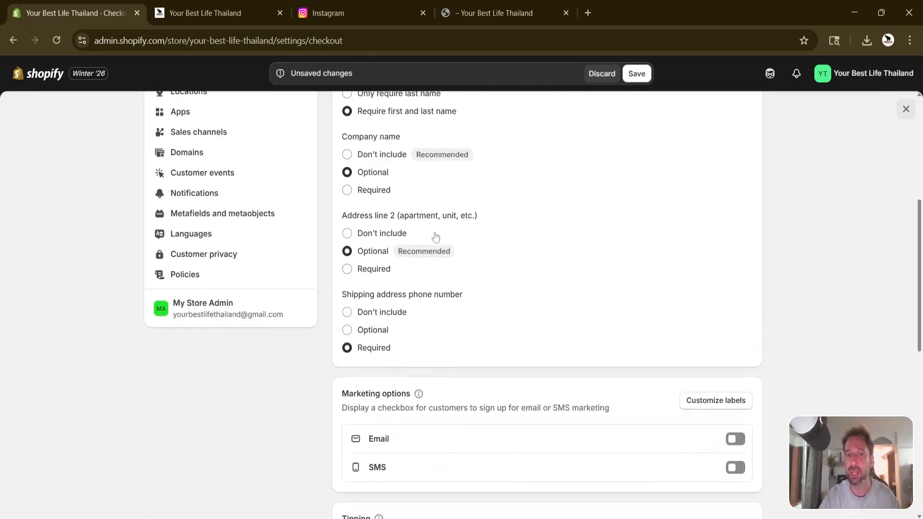
{"action": "scroll", "coordinate": [529, 235], "scroll_direction": "up", "scroll_amount": 6}
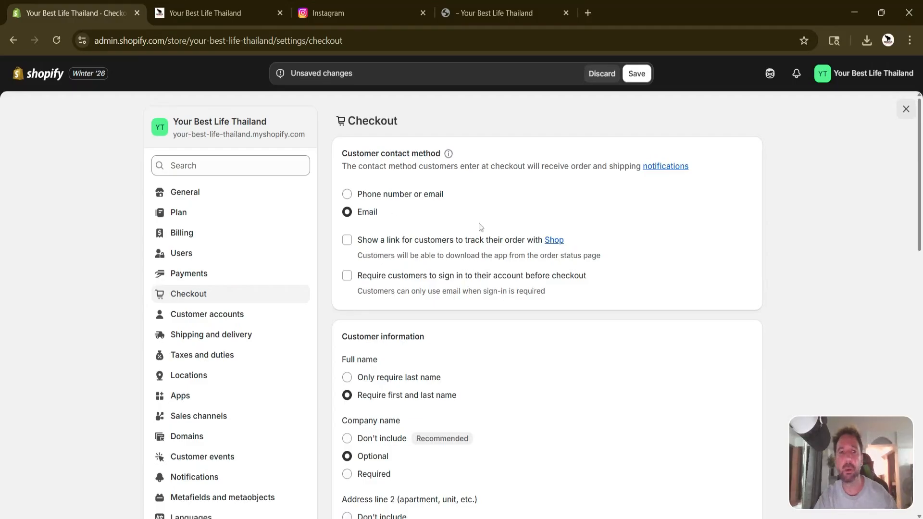
{"action": "scroll", "coordinate": [480, 227], "scroll_direction": "down", "scroll_amount": 6}
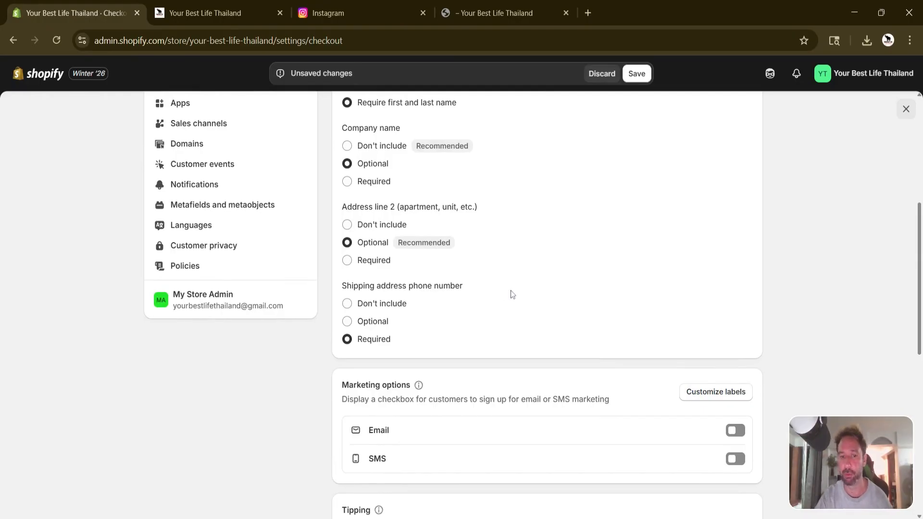
{"action": "scroll", "coordinate": [512, 295], "scroll_direction": "up", "scroll_amount": 6}
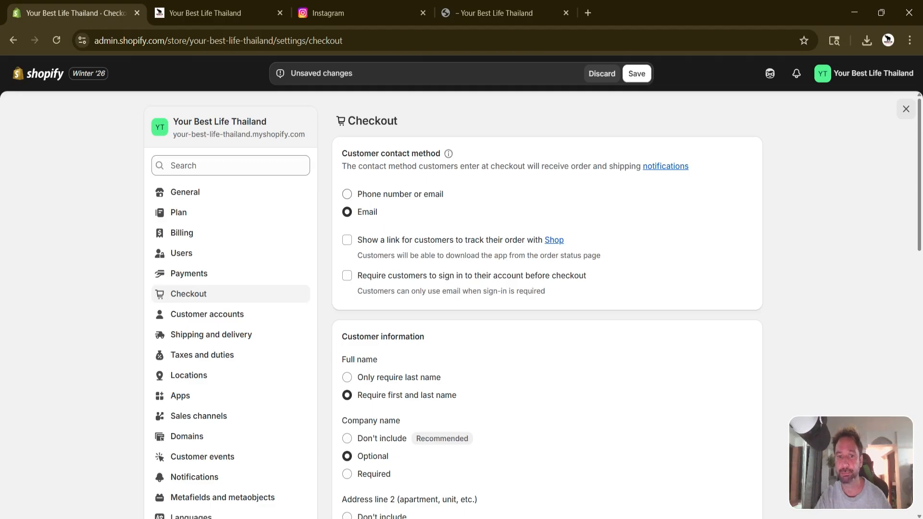
{"action": "scroll", "coordinate": [488, 216], "scroll_direction": "down", "scroll_amount": 8}
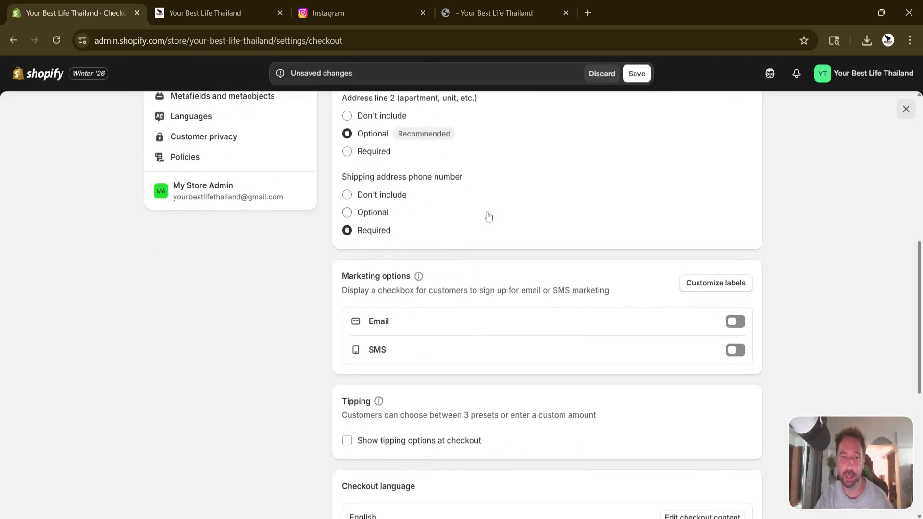
{"action": "scroll", "coordinate": [488, 216], "scroll_direction": "up", "scroll_amount": 10}
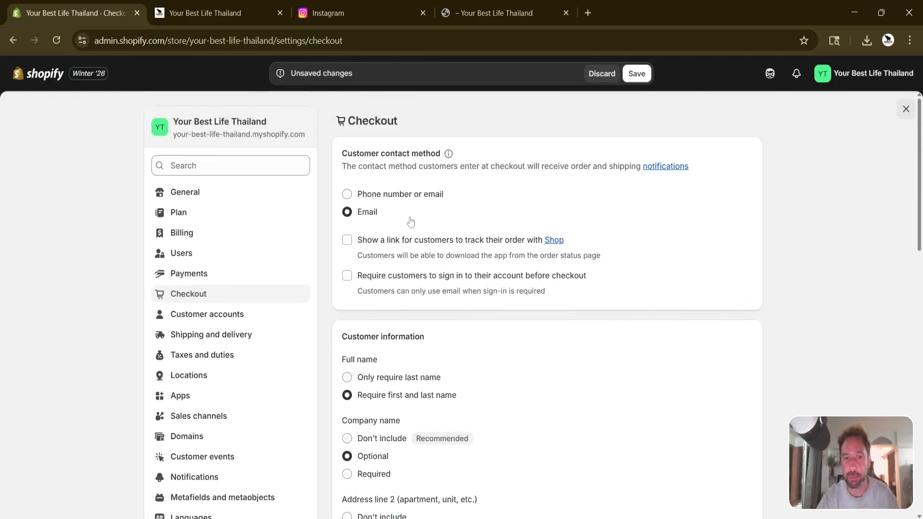
{"action": "scroll", "coordinate": [478, 219], "scroll_direction": "down", "scroll_amount": 8}
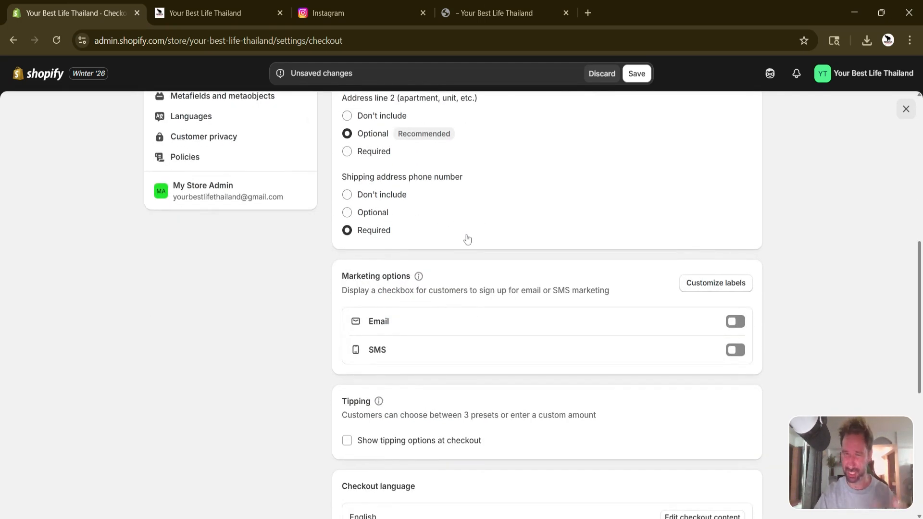
{"action": "scroll", "coordinate": [467, 239], "scroll_direction": "down", "scroll_amount": 2}
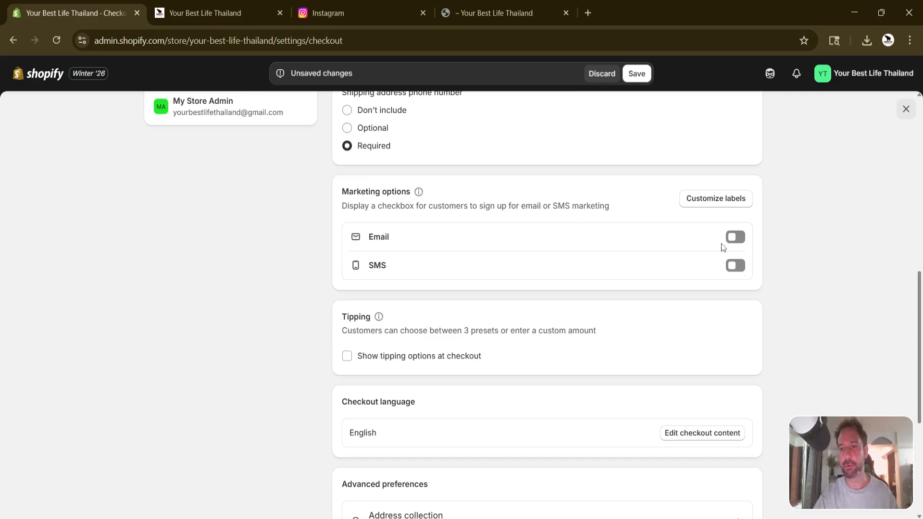
- Switch on both the Email and SMS marketing sign-up toggles
{"action": "left_click", "coordinate": [735, 238]}
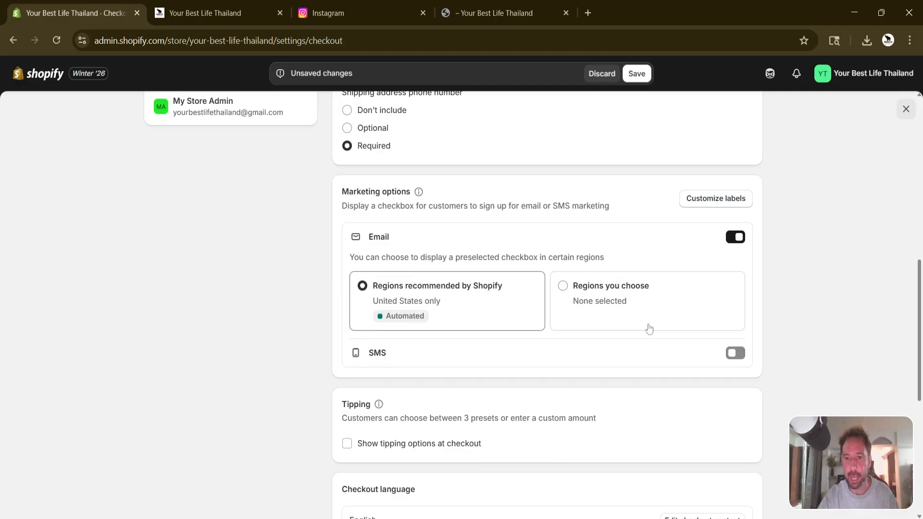
{"action": "left_click", "coordinate": [734, 353]}
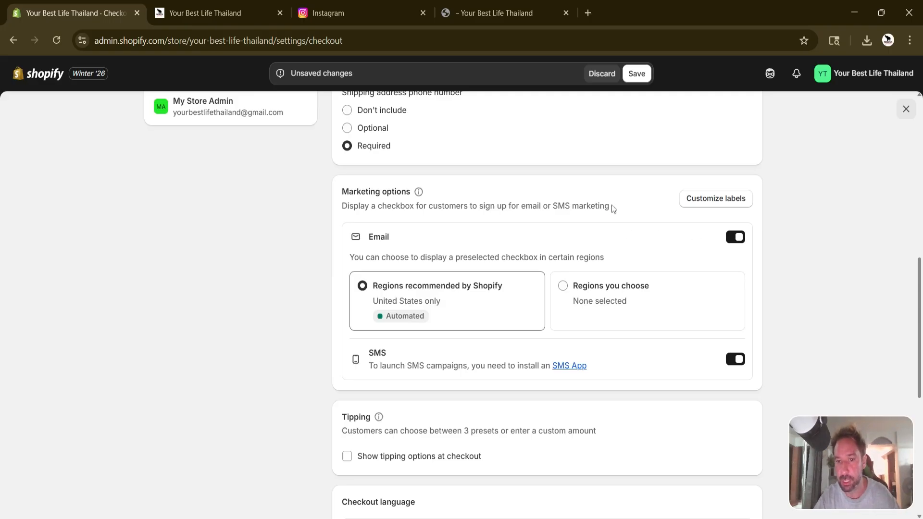
{"action": "left_click_drag", "start_coordinate": [611, 206], "coordinate": [572, 206]}
{"action": "left_click", "coordinate": [573, 206]}
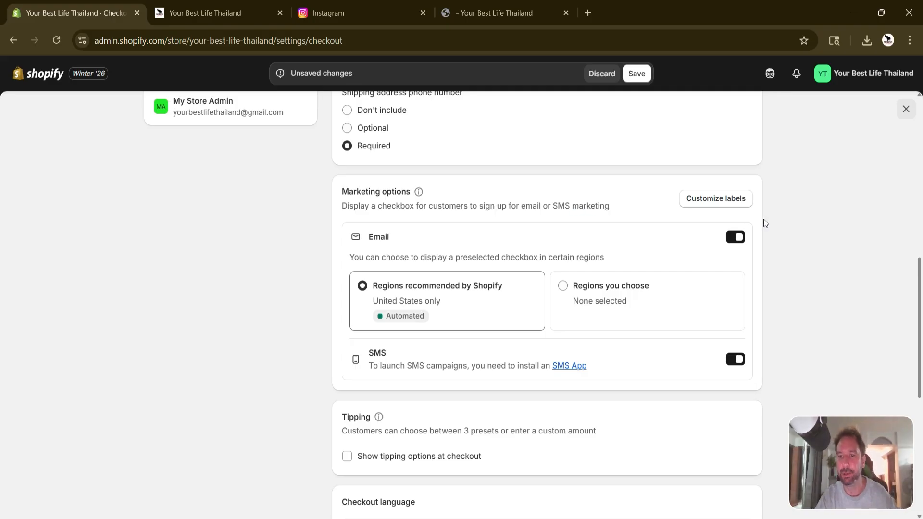
- Open the Customize labels page in a new tab, then return to the Checkout settings
{"action": "left_click", "coordinate": [725, 202]}
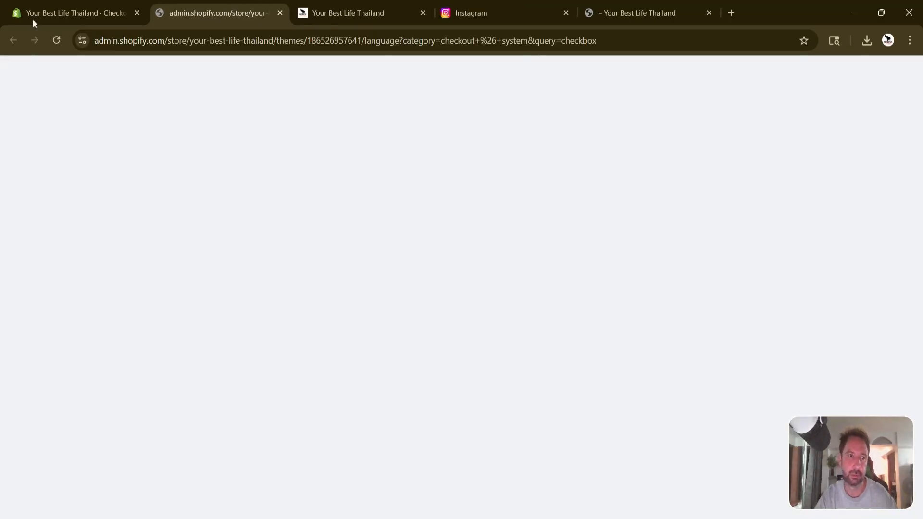
{"action": "left_click", "coordinate": [62, 14]}
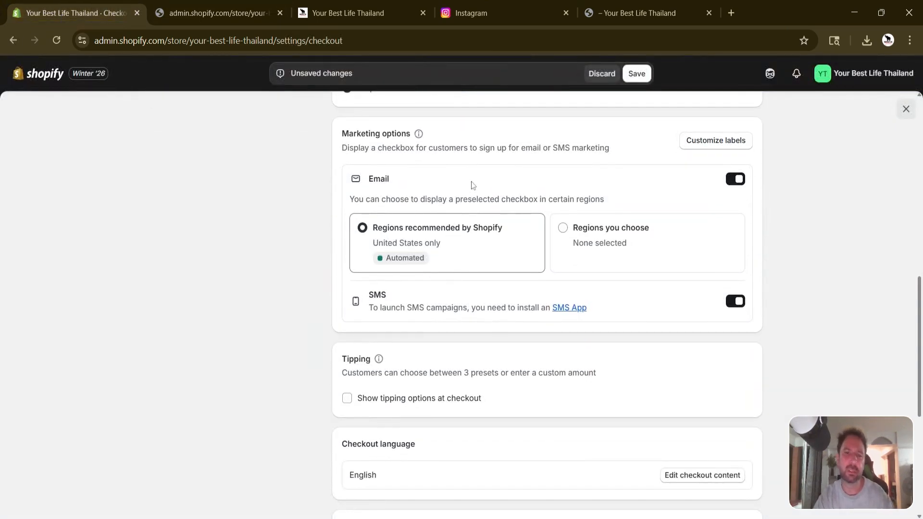
{"action": "scroll", "coordinate": [473, 185], "scroll_direction": "up", "scroll_amount": 1}
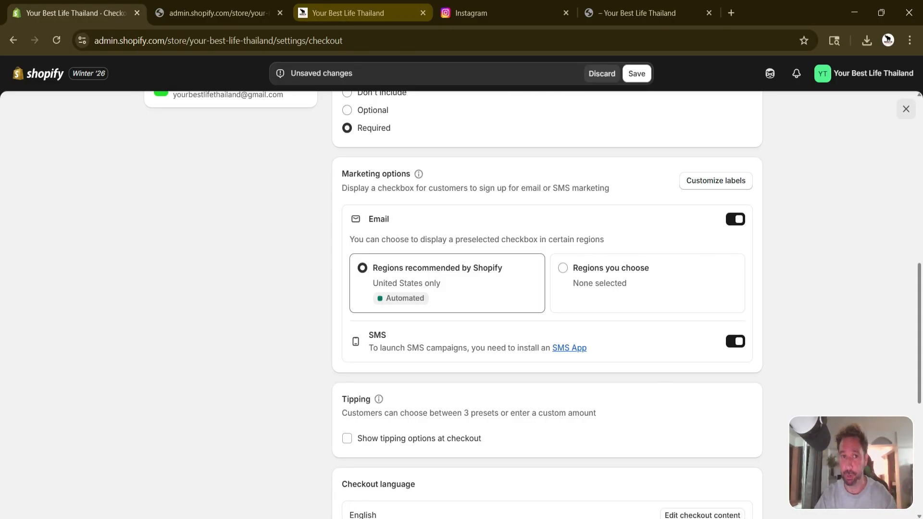
{"action": "left_click", "coordinate": [339, 18]}
{"action": "left_click", "coordinate": [245, 15]}
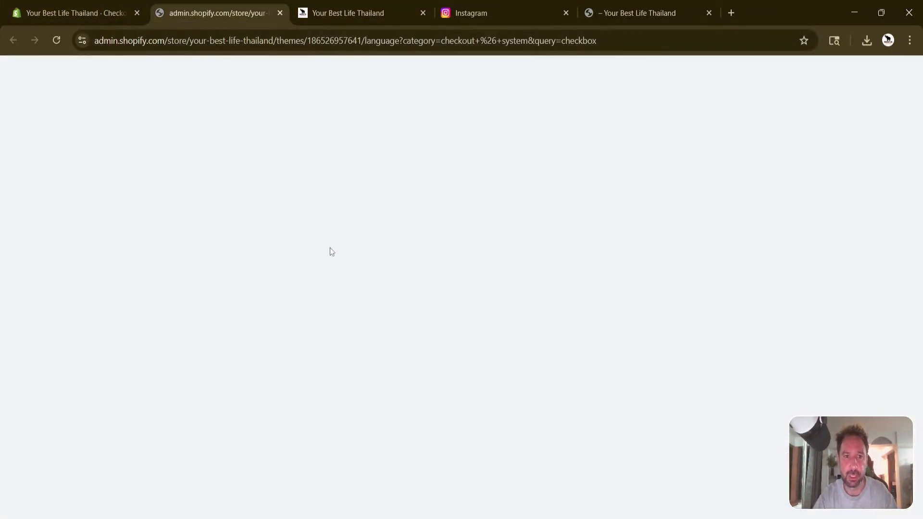
{"action": "left_click", "coordinate": [100, 15]}
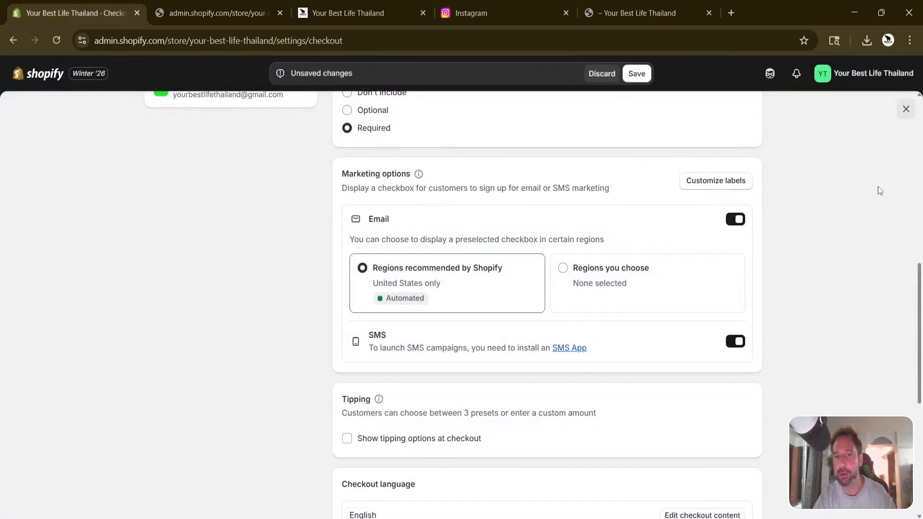
{"action": "scroll", "coordinate": [596, 237], "scroll_direction": "down", "scroll_amount": 3}
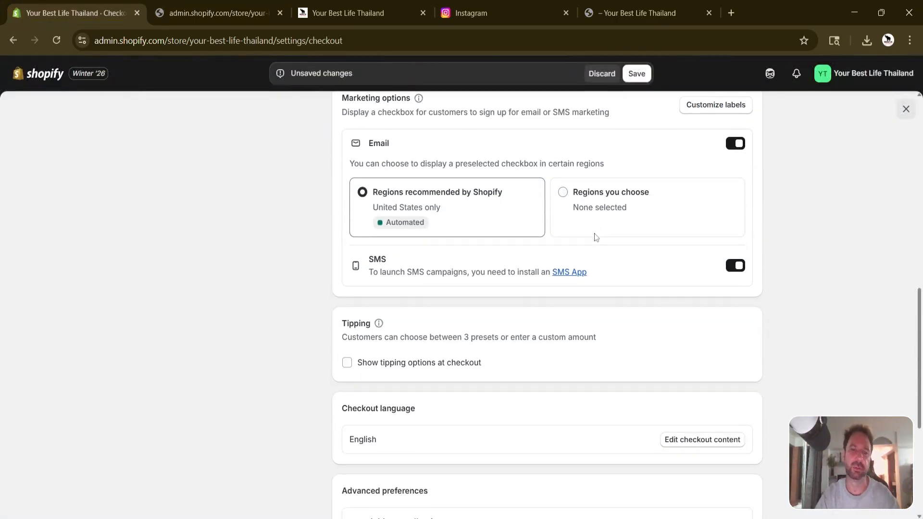
{"action": "scroll", "coordinate": [664, 258], "scroll_direction": "up", "scroll_amount": 3}
{"action": "scroll", "coordinate": [736, 269], "scroll_direction": "down", "scroll_amount": 4}
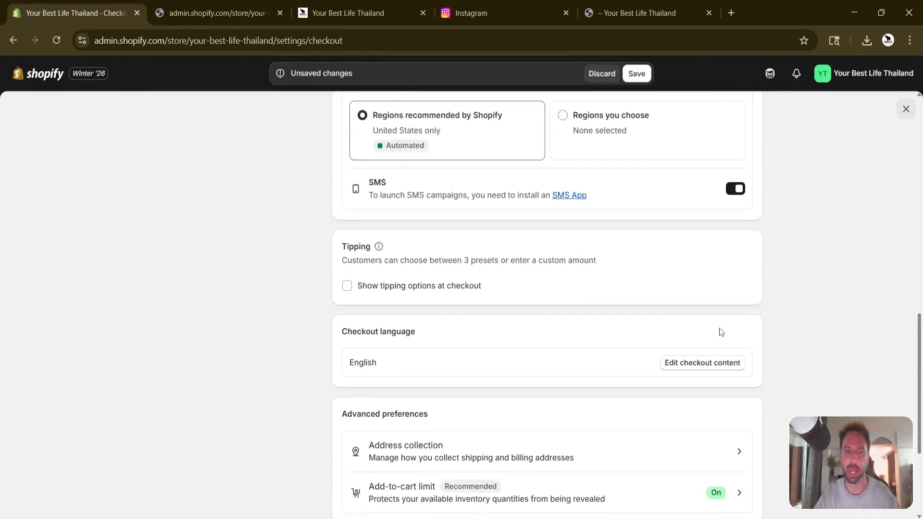
- Turn on checkout tipping with default 10%, 15% and 20% presets, shown upfront rather than hidden
{"action": "left_click", "coordinate": [347, 288]}
{"action": "left_click", "coordinate": [413, 331]}
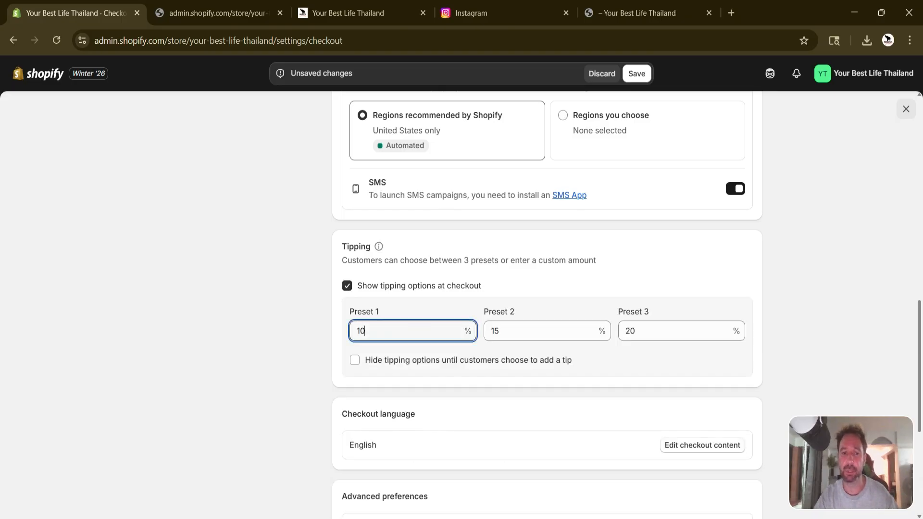
{"action": "scroll", "coordinate": [674, 331], "scroll_direction": "down", "scroll_amount": 1}
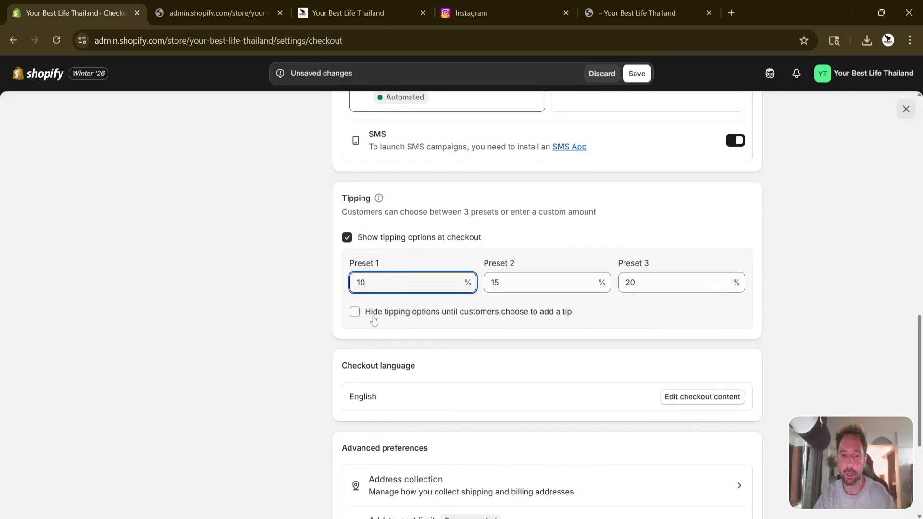
{"action": "left_click", "coordinate": [355, 317]}
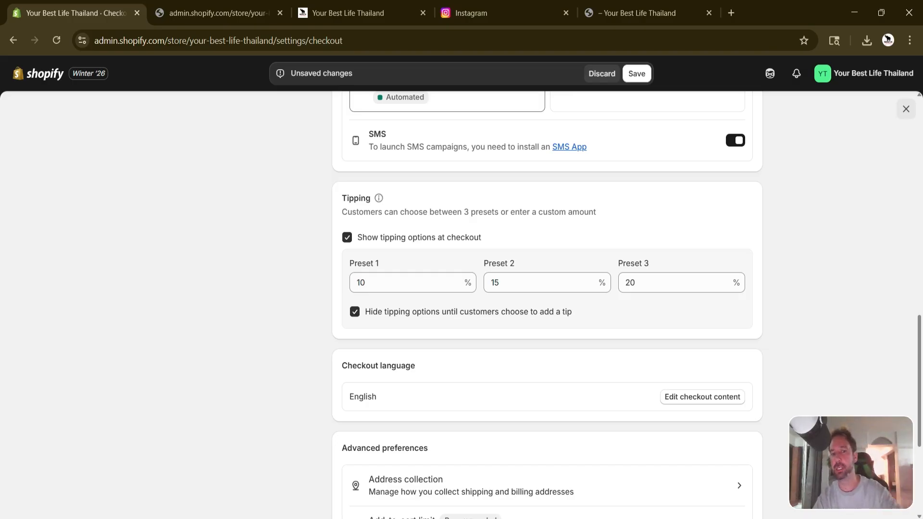
{"action": "left_click", "coordinate": [354, 313]}
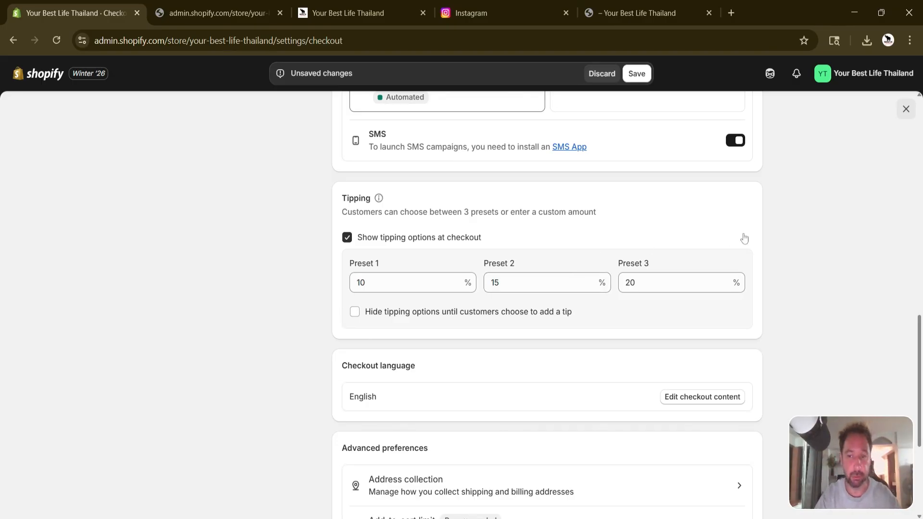
{"action": "scroll", "coordinate": [795, 231], "scroll_direction": "down", "scroll_amount": 3}
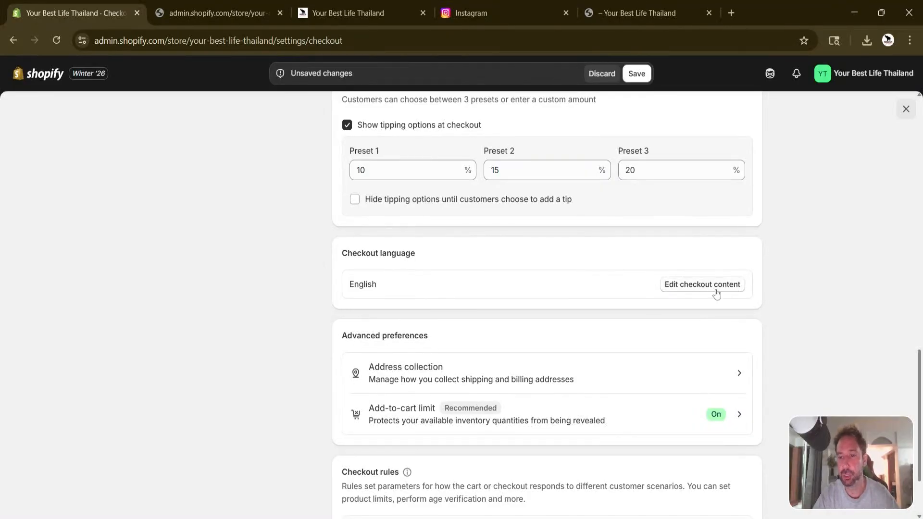
{"action": "scroll", "coordinate": [766, 281], "scroll_direction": "down", "scroll_amount": 2}
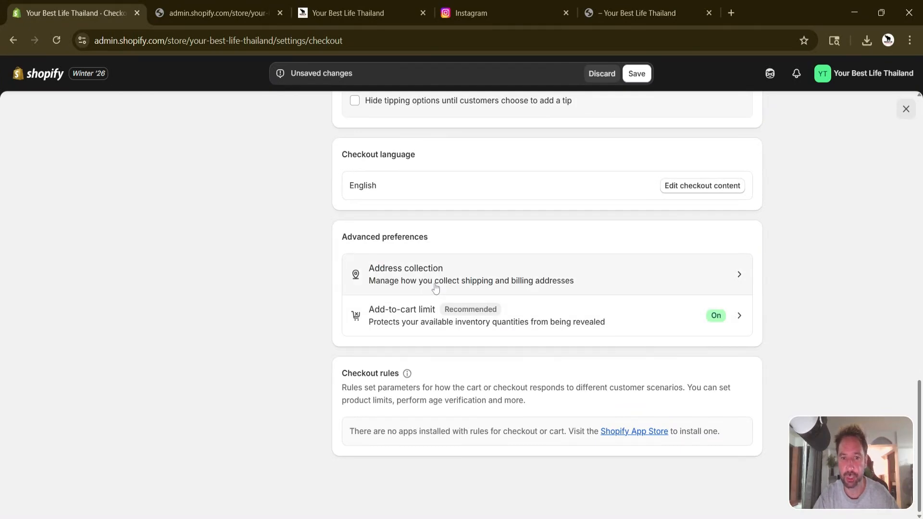
- Review the Address collection options and cancel, keeping shipping address as default billing address
{"action": "left_click", "coordinate": [525, 282]}
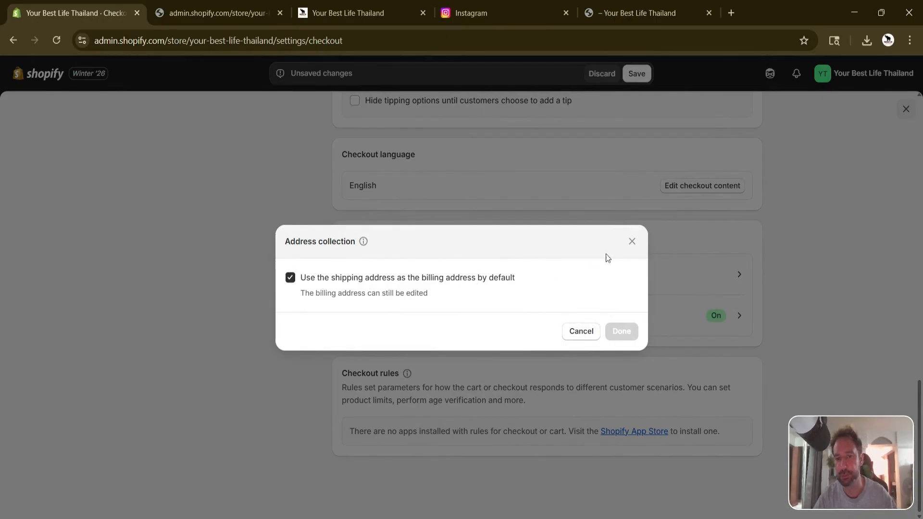
{"action": "left_click", "coordinate": [632, 242]}
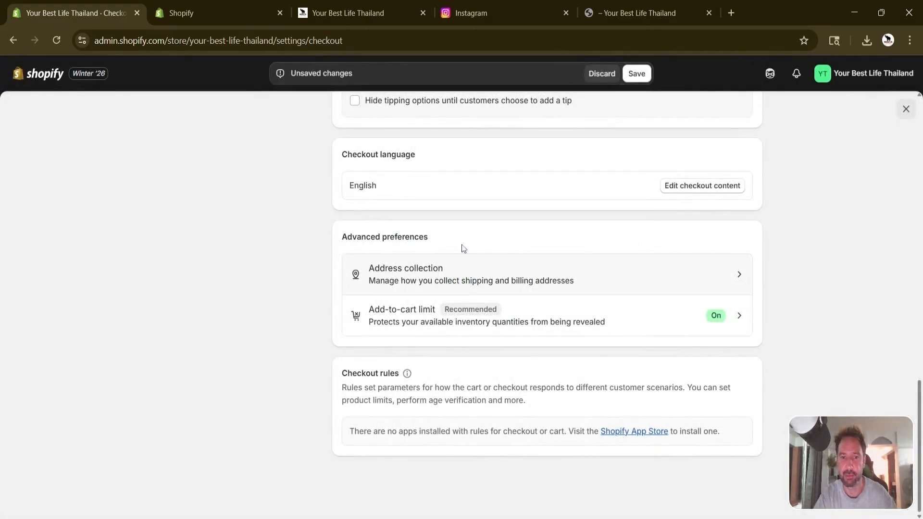
{"action": "left_click", "coordinate": [581, 281]}
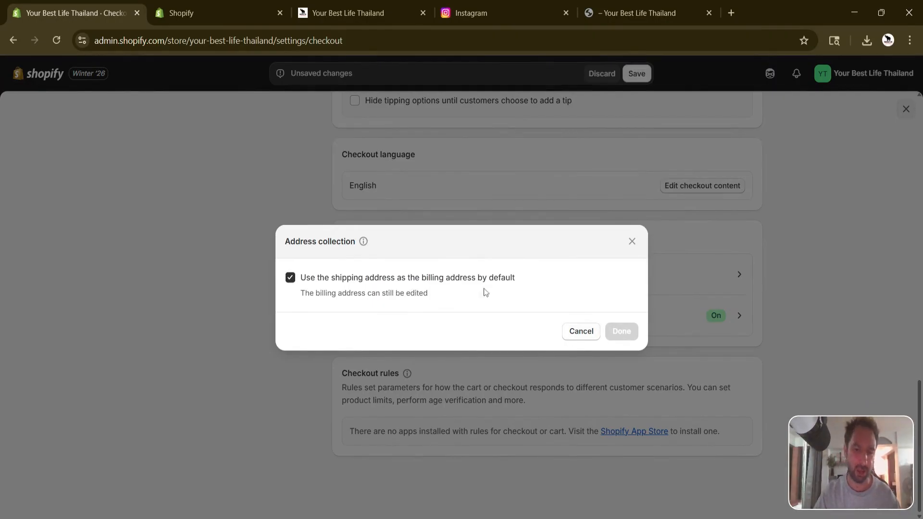
{"action": "left_click", "coordinate": [572, 332]}
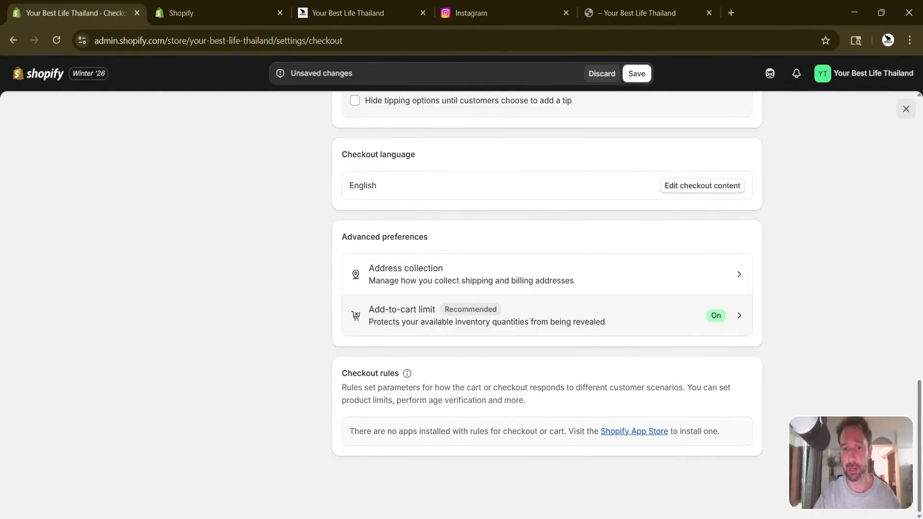
- Switch off the checkout add-to-cart limit and confirm it stays off
{"action": "left_click", "coordinate": [447, 335]}
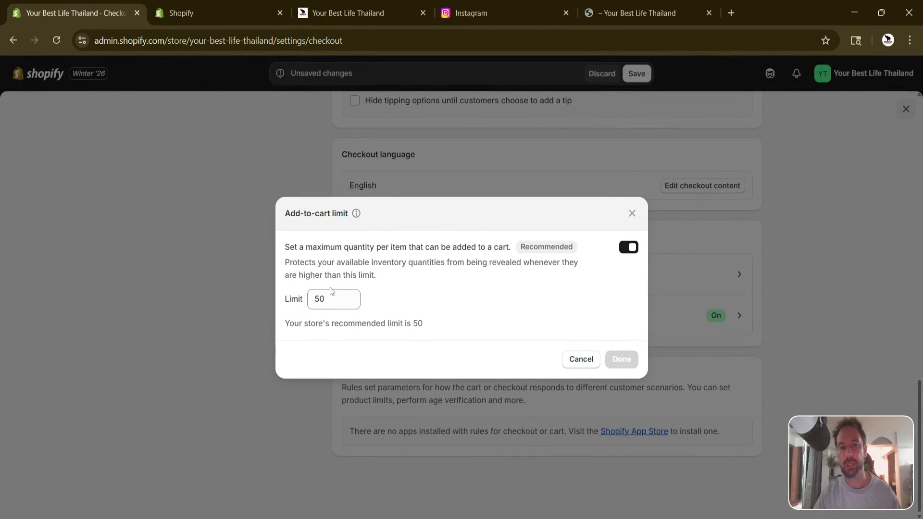
{"action": "left_click", "coordinate": [631, 248]}
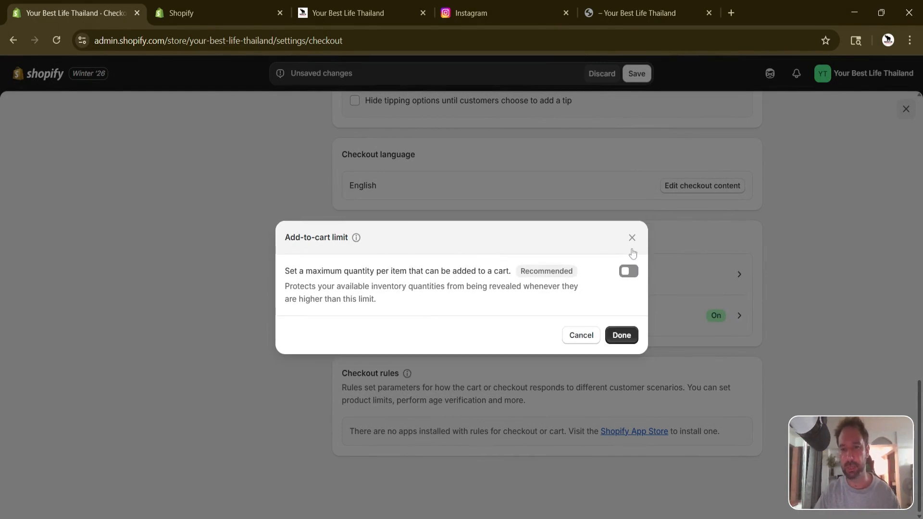
{"action": "left_click", "coordinate": [620, 336]}
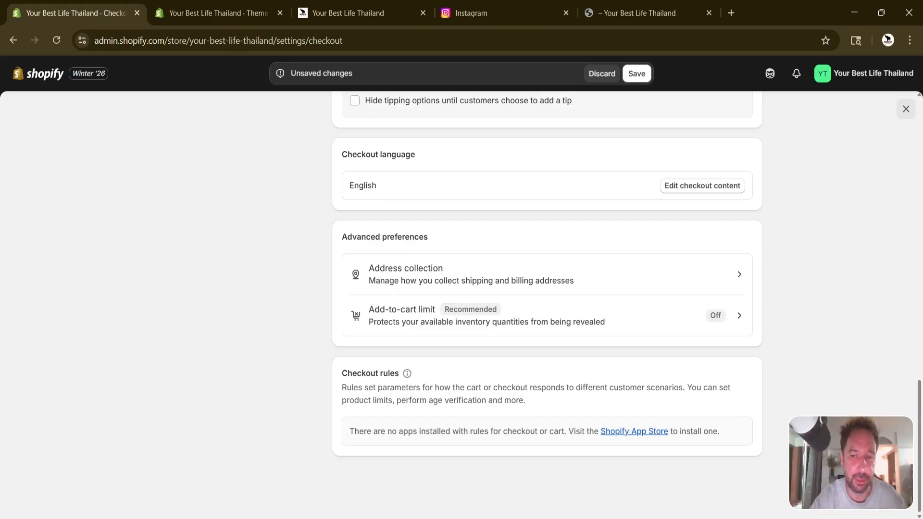
{"action": "left_click", "coordinate": [746, 330]}
{"action": "left_click", "coordinate": [631, 240]}
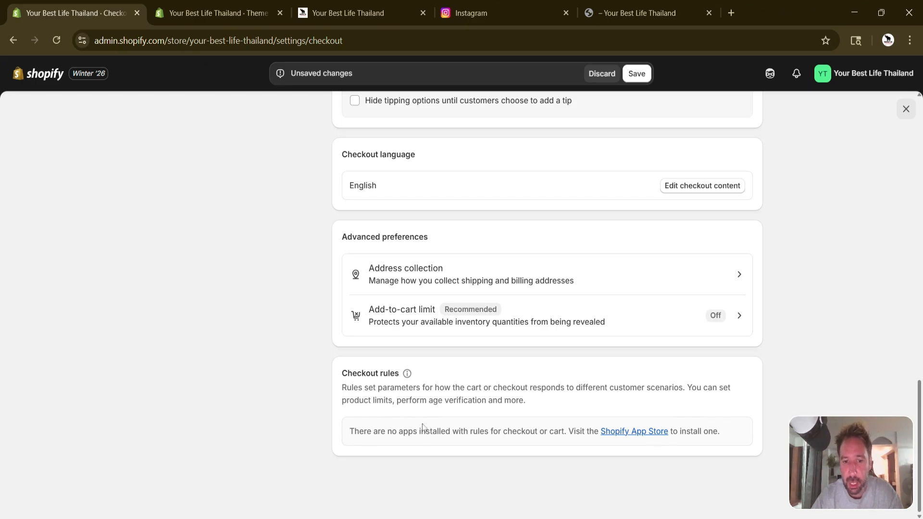
- Save the checkout settings, then move on to the Customer accounts settings
{"action": "left_click_drag", "start_coordinate": [508, 431], "coordinate": [531, 431]}
{"action": "left_click", "coordinate": [530, 431]}
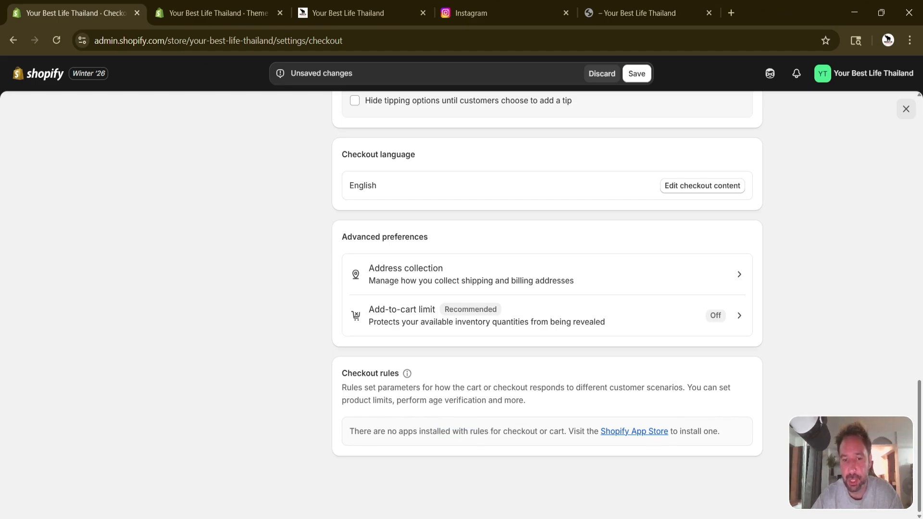
{"action": "scroll", "coordinate": [547, 289], "scroll_direction": "up", "scroll_amount": 20}
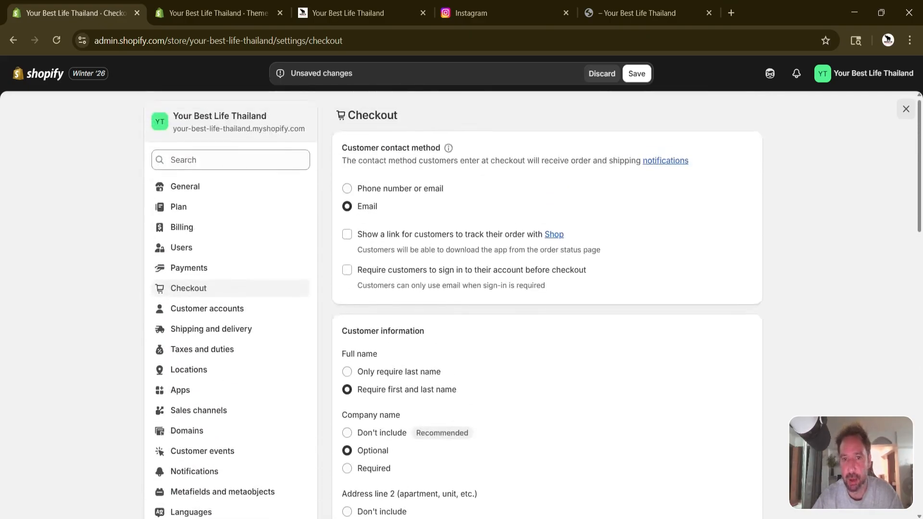
{"action": "left_click", "coordinate": [637, 74]}
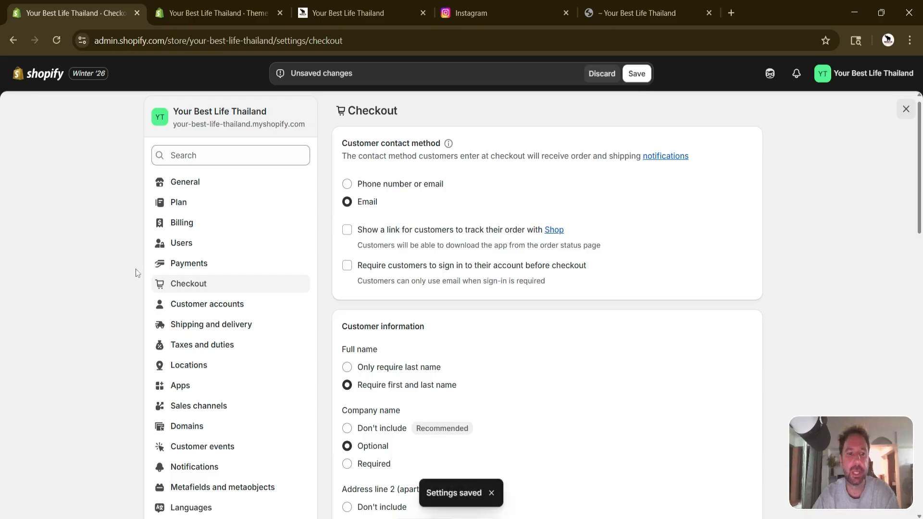
{"action": "left_click", "coordinate": [222, 308]}
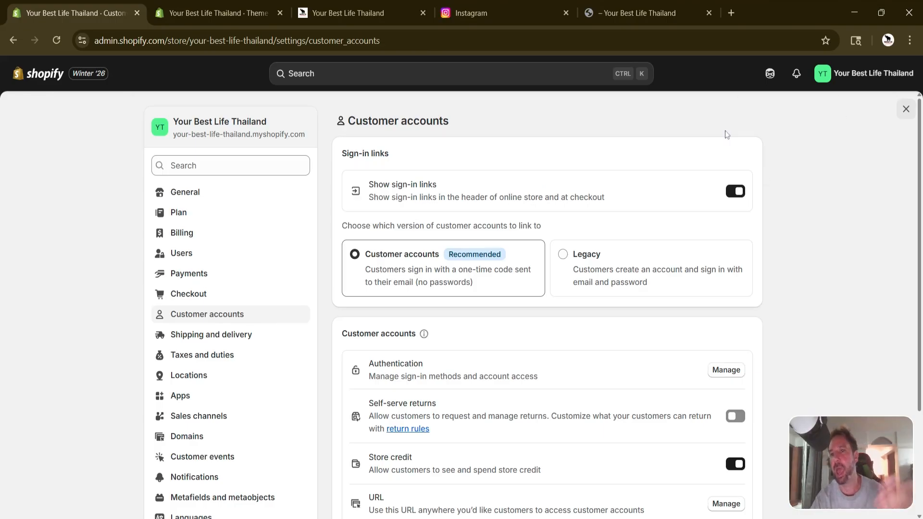
- Open the Customer accounts Authentication settings, showing Shop sign-in on and Google and Facebook unconnected
{"action": "scroll", "coordinate": [813, 151], "scroll_direction": "down", "scroll_amount": 1}
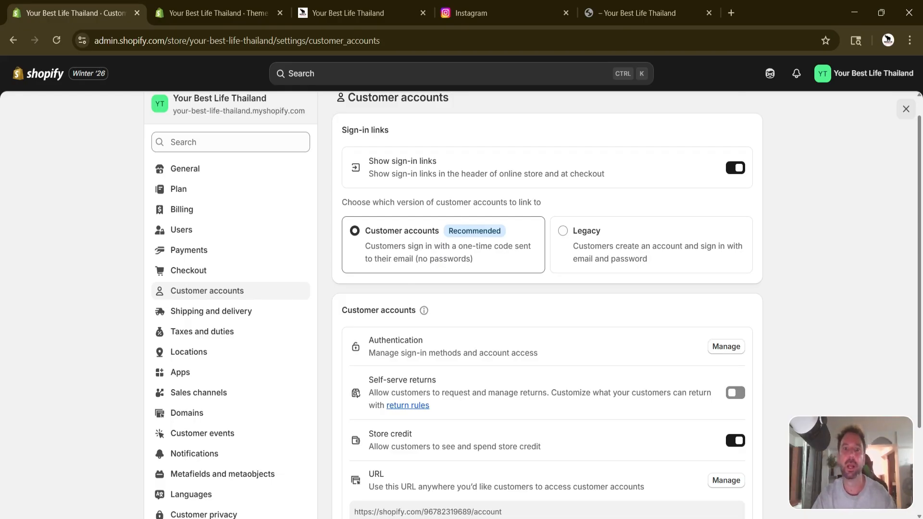
{"action": "scroll", "coordinate": [778, 221], "scroll_direction": "down", "scroll_amount": 3}
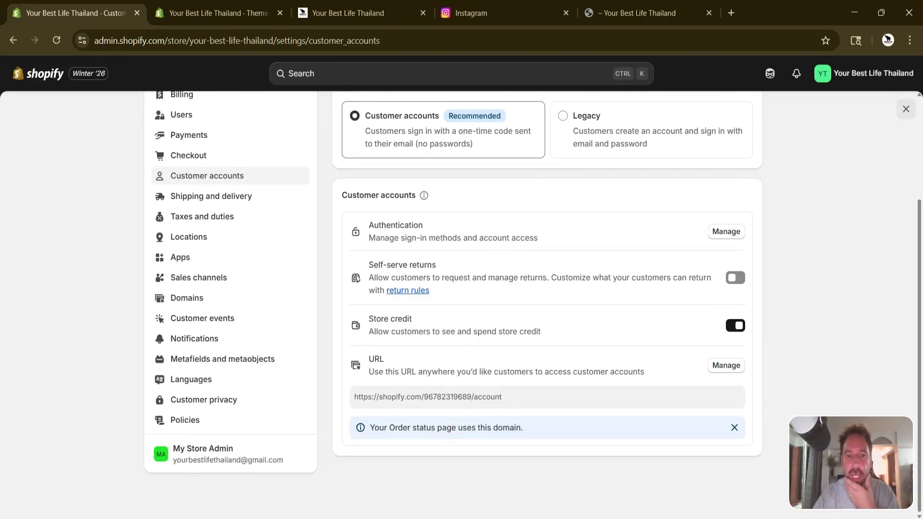
{"action": "left_click", "coordinate": [728, 234]}
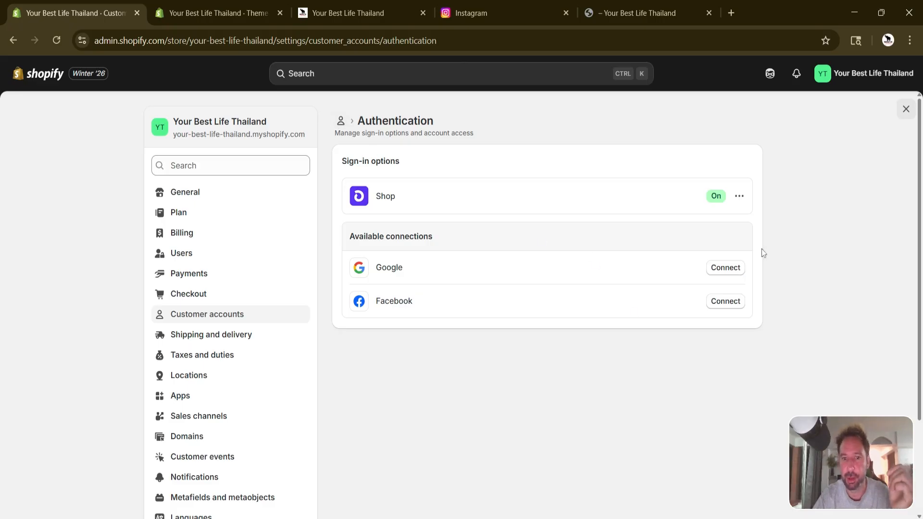
- Exit Settings to the admin, then reopen Customer accounts and its Authentication sign-in methods
{"action": "left_click", "coordinate": [905, 109]}
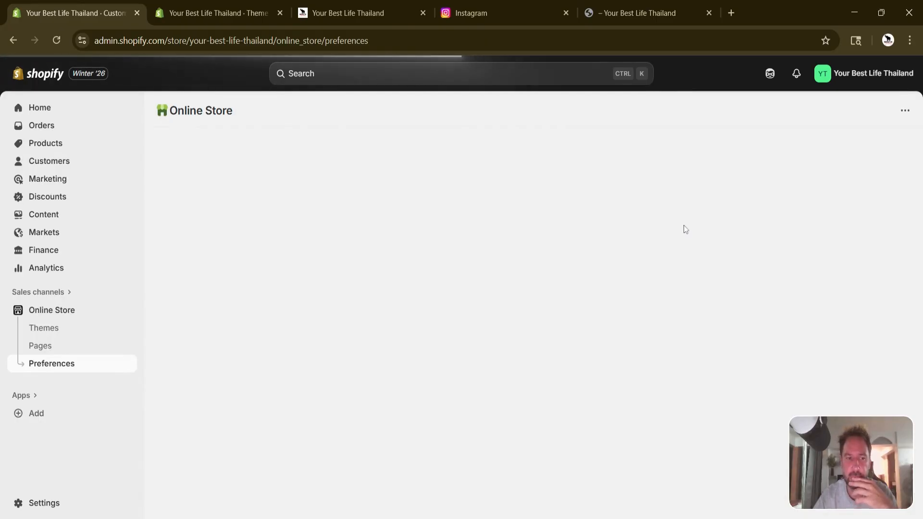
{"action": "scroll", "coordinate": [657, 229], "scroll_direction": "down", "scroll_amount": 1}
{"action": "scroll", "coordinate": [657, 229], "scroll_direction": "up", "scroll_amount": 1}
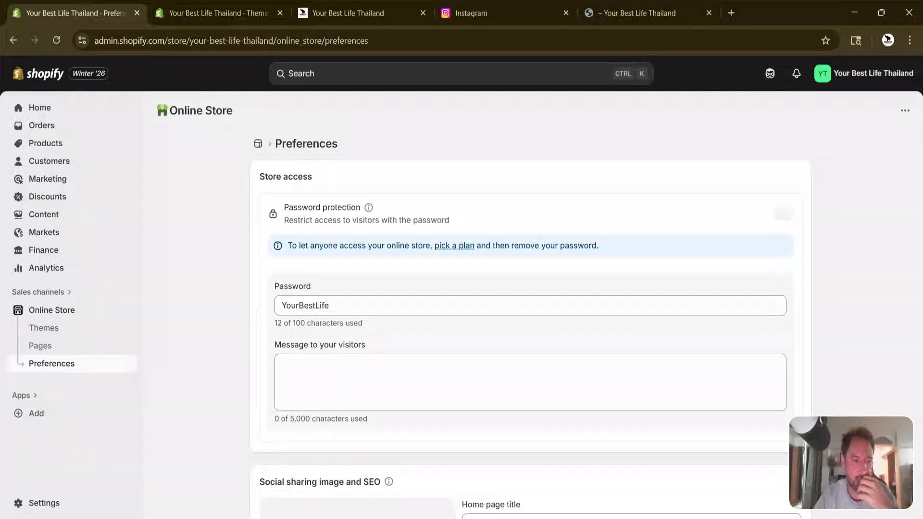
{"action": "left_click", "coordinate": [44, 504]}
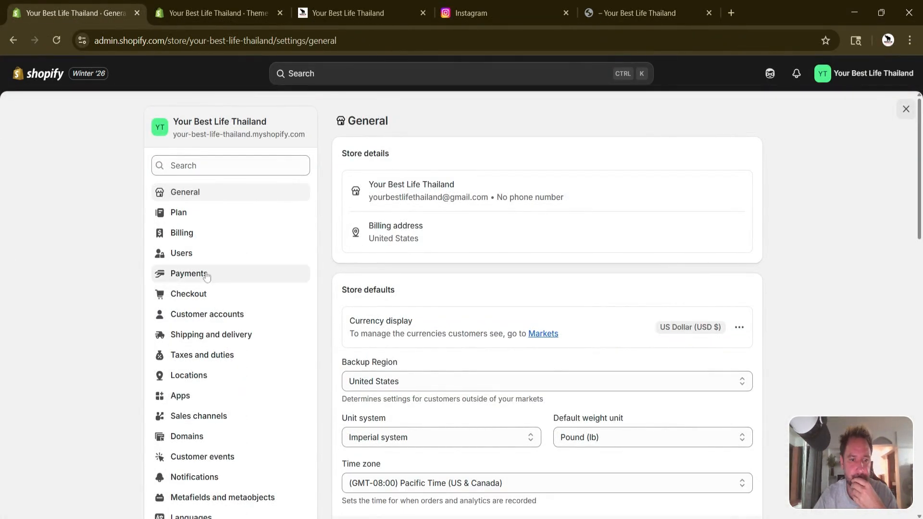
{"action": "left_click", "coordinate": [230, 321]}
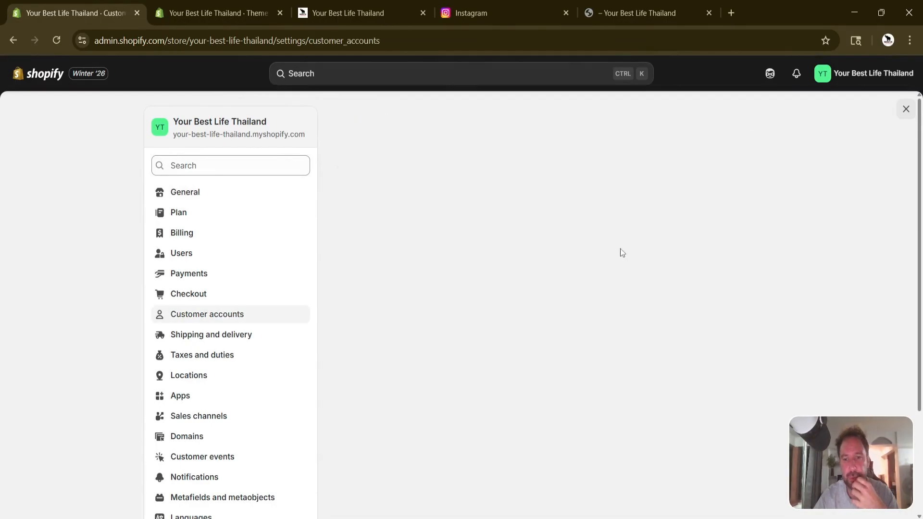
{"action": "scroll", "coordinate": [623, 252], "scroll_direction": "down", "scroll_amount": 3}
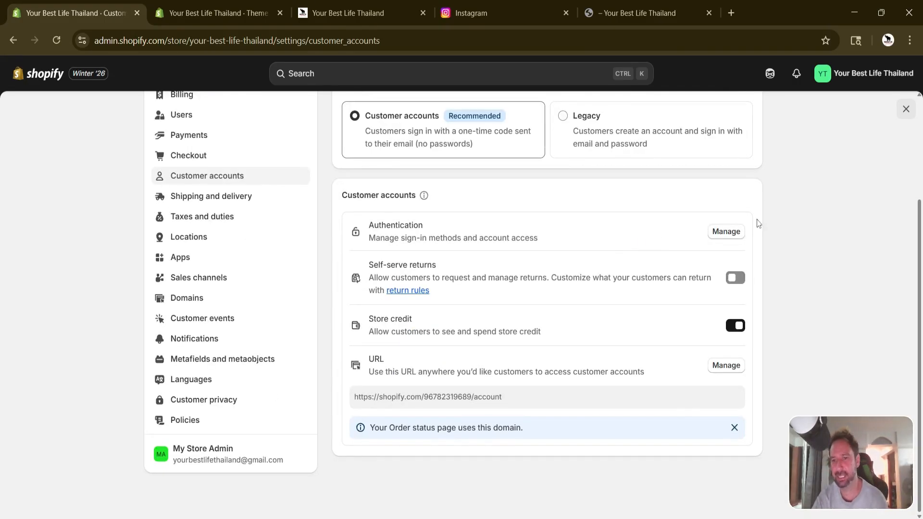
{"action": "left_click", "coordinate": [726, 235]}
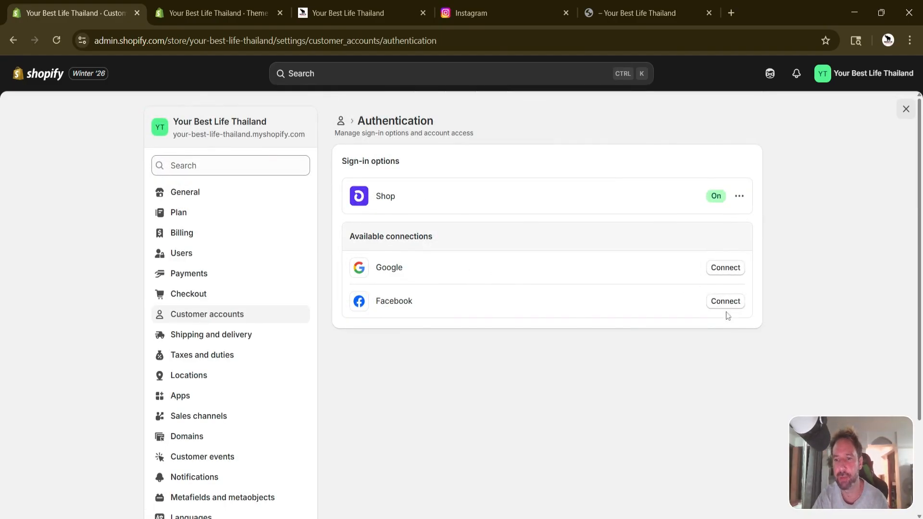
{"action": "left_click", "coordinate": [726, 272]}
{"action": "scroll", "coordinate": [727, 271], "scroll_direction": "down", "scroll_amount": 1}
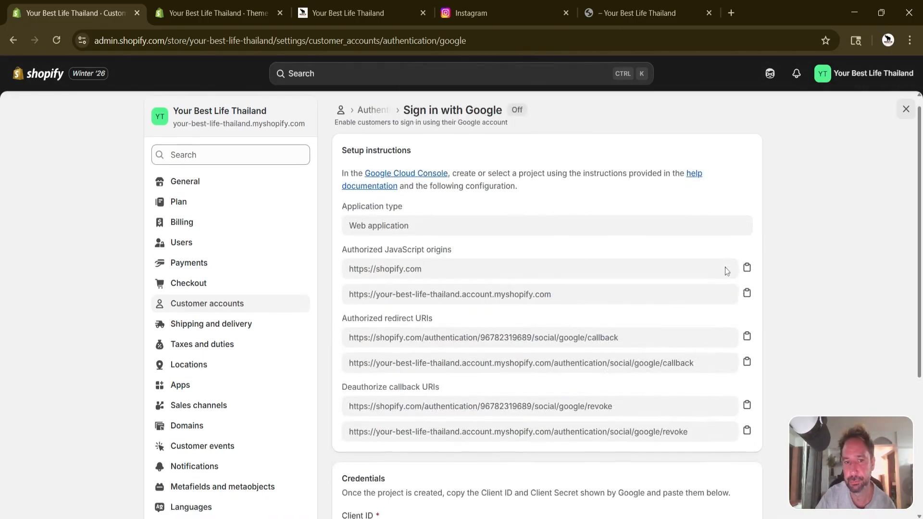
{"action": "scroll", "coordinate": [726, 270], "scroll_direction": "down", "scroll_amount": 4}
{"action": "scroll", "coordinate": [727, 271], "scroll_direction": "up", "scroll_amount": 5}
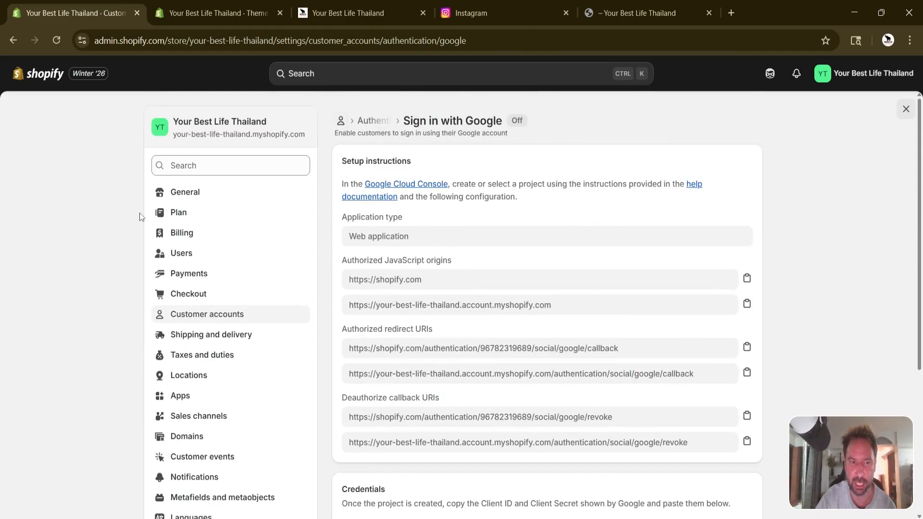
{"action": "left_click", "coordinate": [224, 315]}
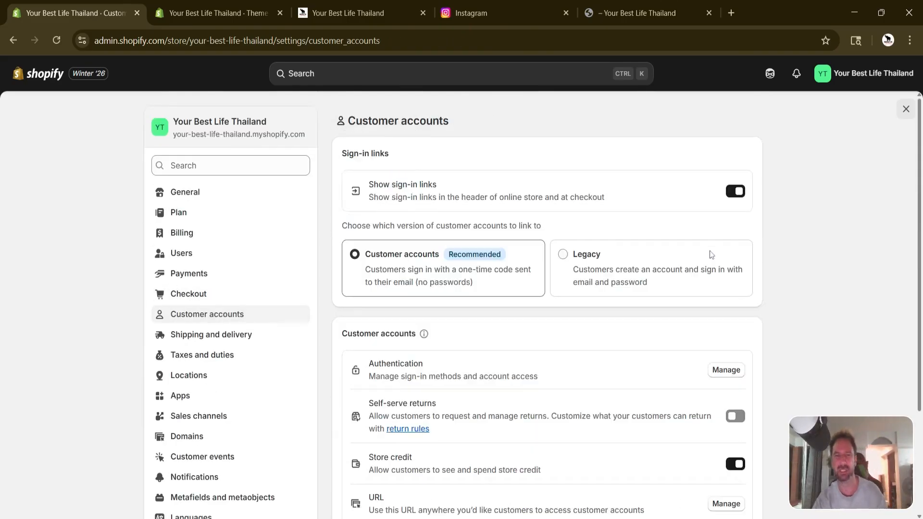
{"action": "scroll", "coordinate": [847, 277], "scroll_direction": "down", "scroll_amount": 3}
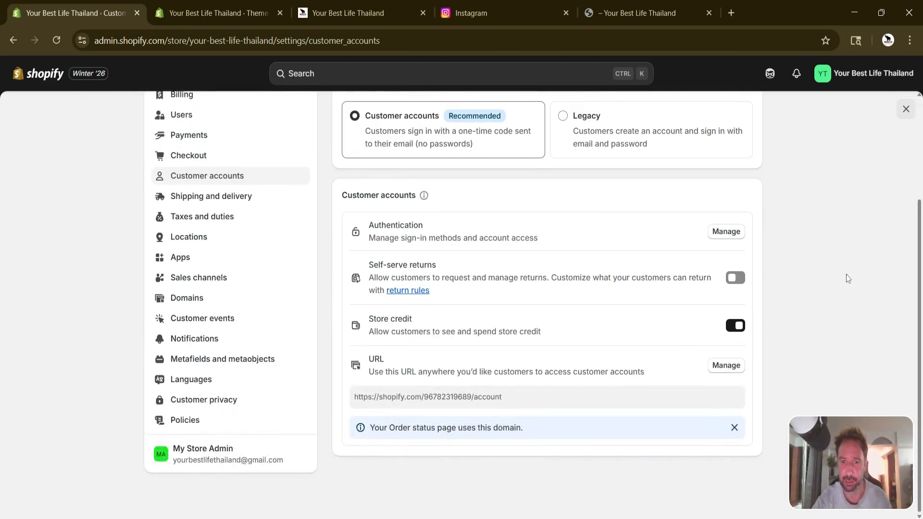
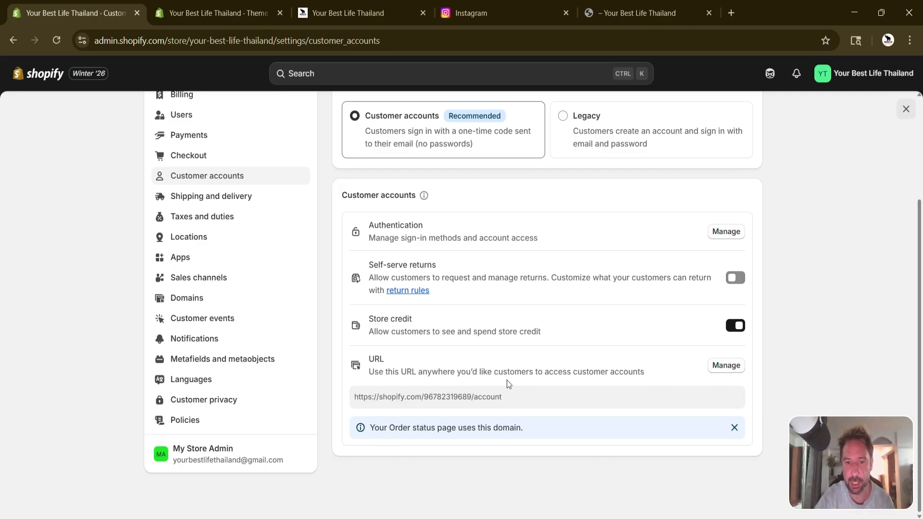
- From the customer accounts URL, open the Domains page listing the myshopify.com domains as Connected
{"action": "left_click", "coordinate": [422, 396]}
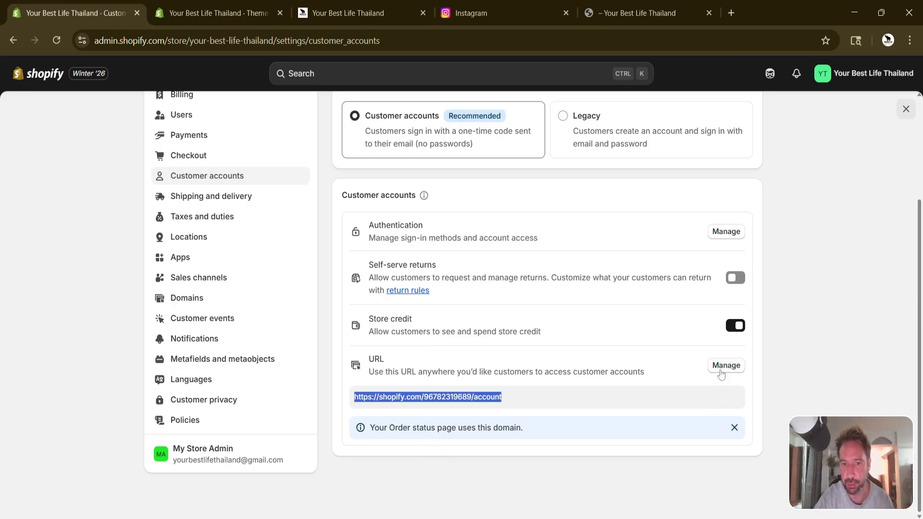
{"action": "left_click", "coordinate": [775, 369]}
{"action": "scroll", "coordinate": [822, 247], "scroll_direction": "up", "scroll_amount": 1}
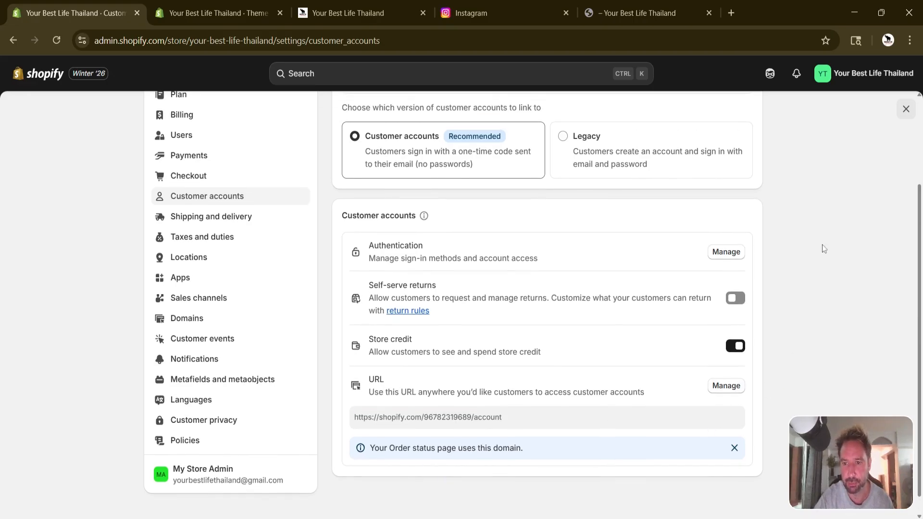
{"action": "left_click", "coordinate": [727, 386]}
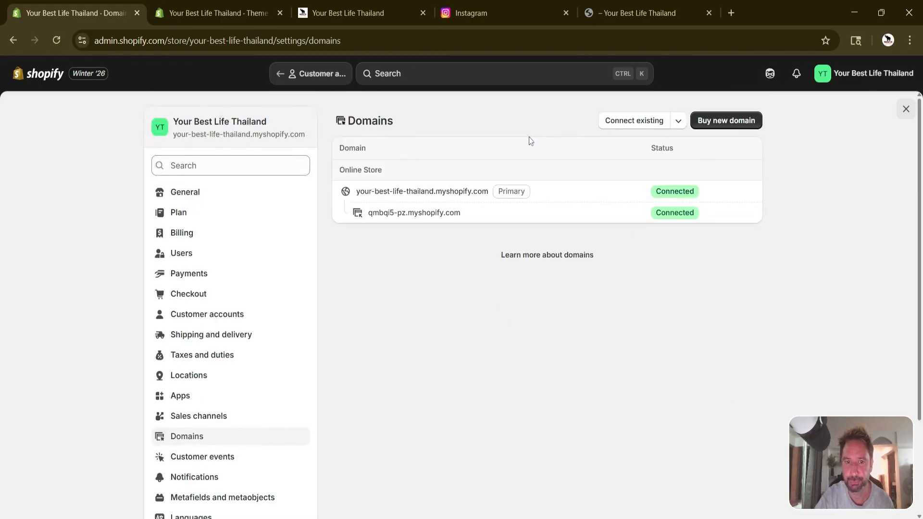
{"action": "scroll", "coordinate": [212, 385], "scroll_direction": "down", "scroll_amount": 2}
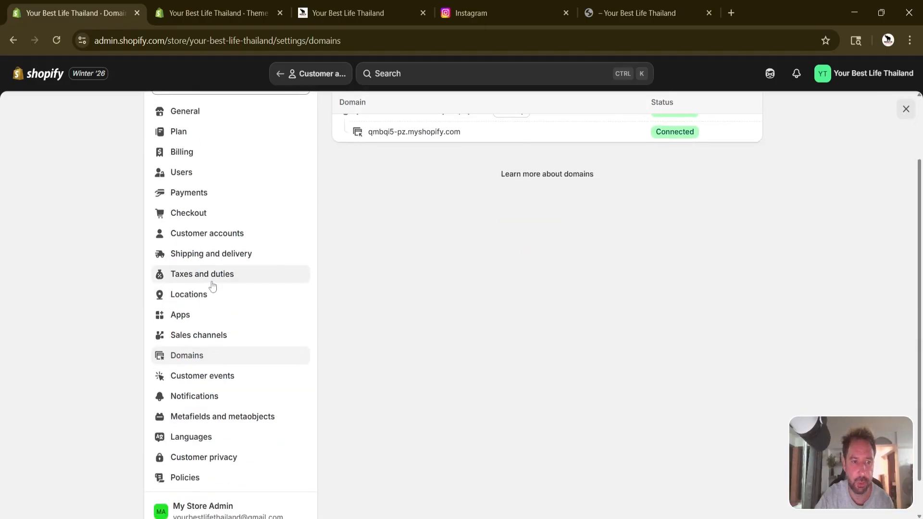
- Open and scroll through the Shipping and delivery settings
{"action": "left_click", "coordinate": [212, 254]}
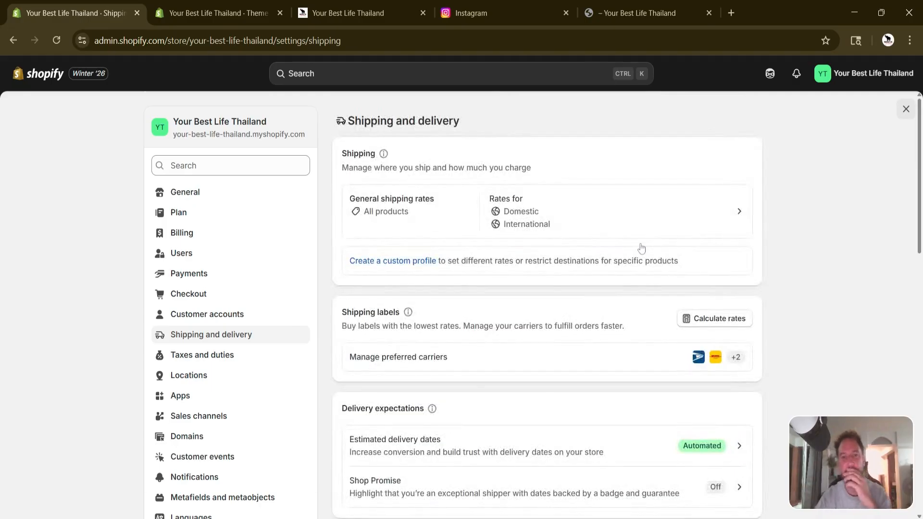
{"action": "scroll", "coordinate": [804, 182], "scroll_direction": "down", "scroll_amount": 3}
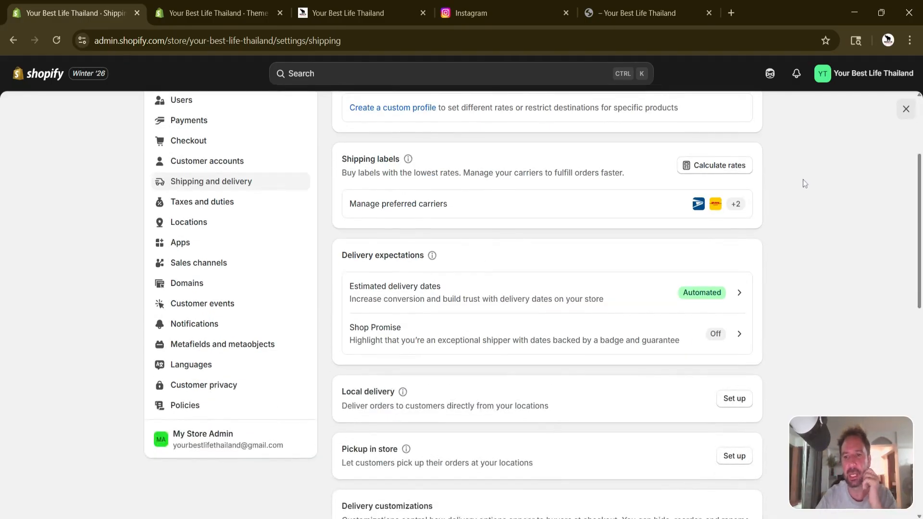
{"action": "scroll", "coordinate": [804, 183], "scroll_direction": "down", "scroll_amount": 2}
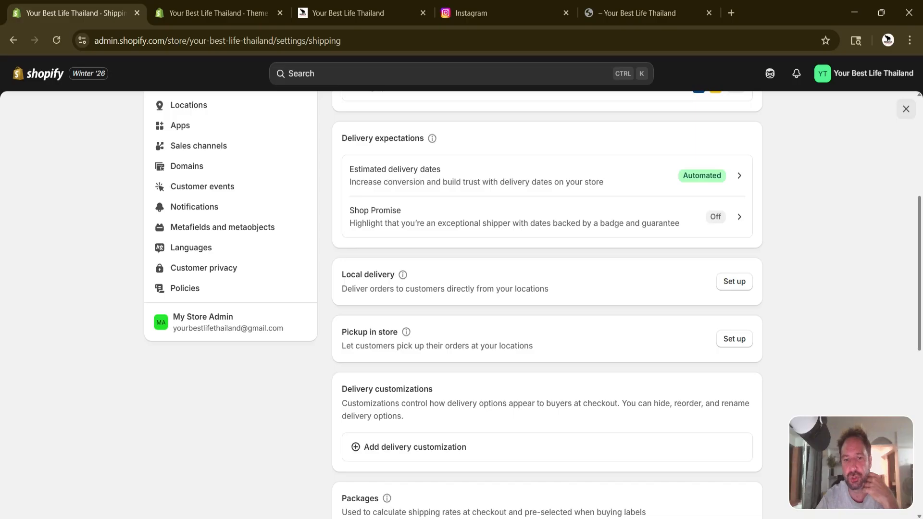
{"action": "scroll", "coordinate": [547, 289], "scroll_direction": "up", "scroll_amount": 5}
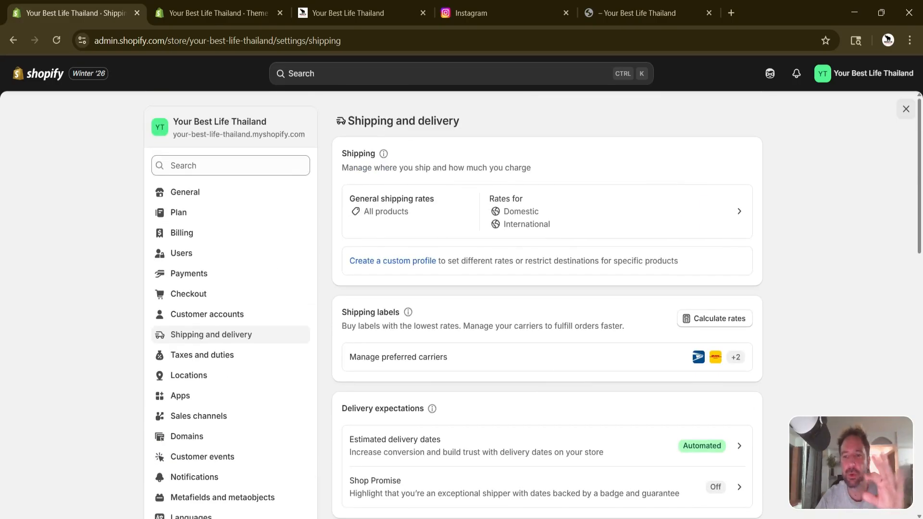
{"action": "scroll", "coordinate": [547, 289], "scroll_direction": "down", "scroll_amount": 1}
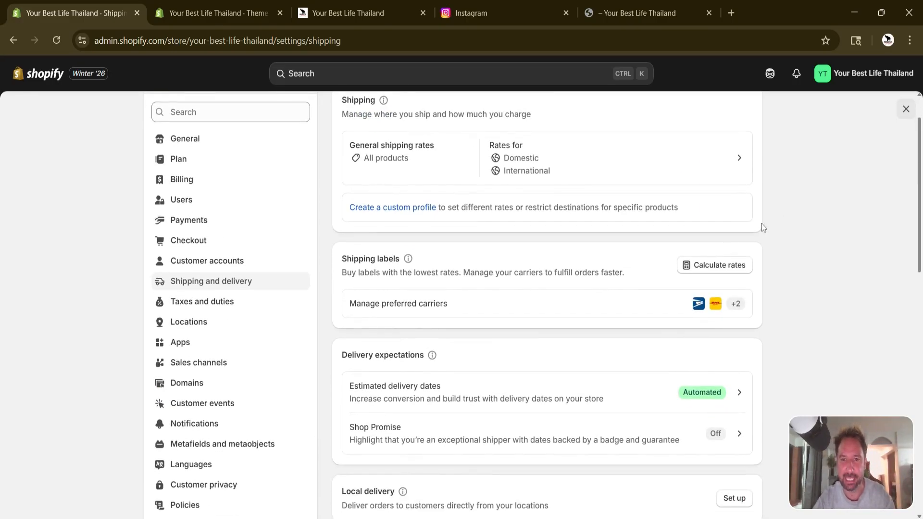
{"action": "scroll", "coordinate": [647, 278], "scroll_direction": "down", "scroll_amount": 1}
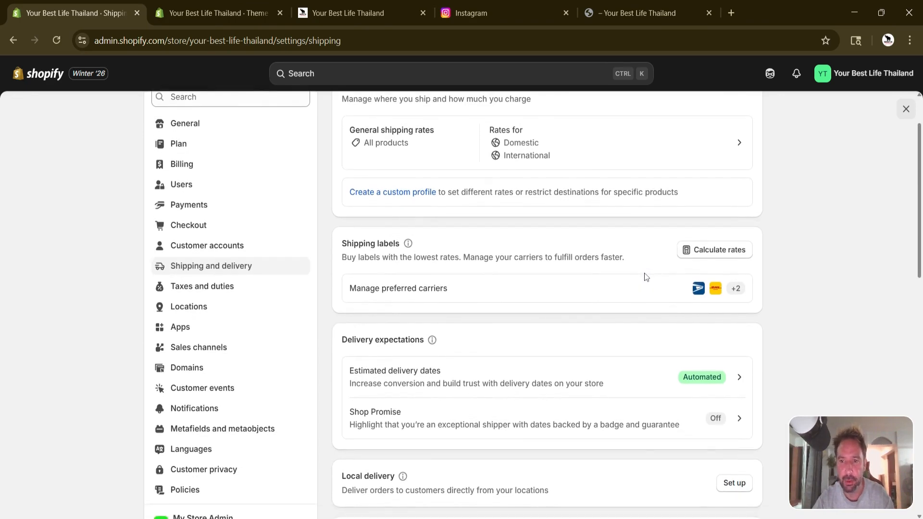
{"action": "scroll", "coordinate": [646, 277], "scroll_direction": "up", "scroll_amount": 1}
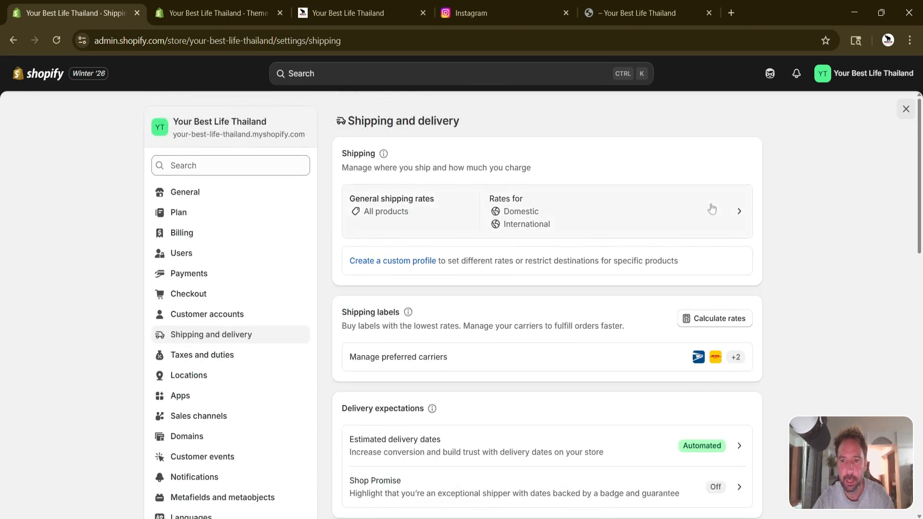
- Inspect the General shipping rates profile with its Domestic and International rates
{"action": "left_click", "coordinate": [712, 209]}
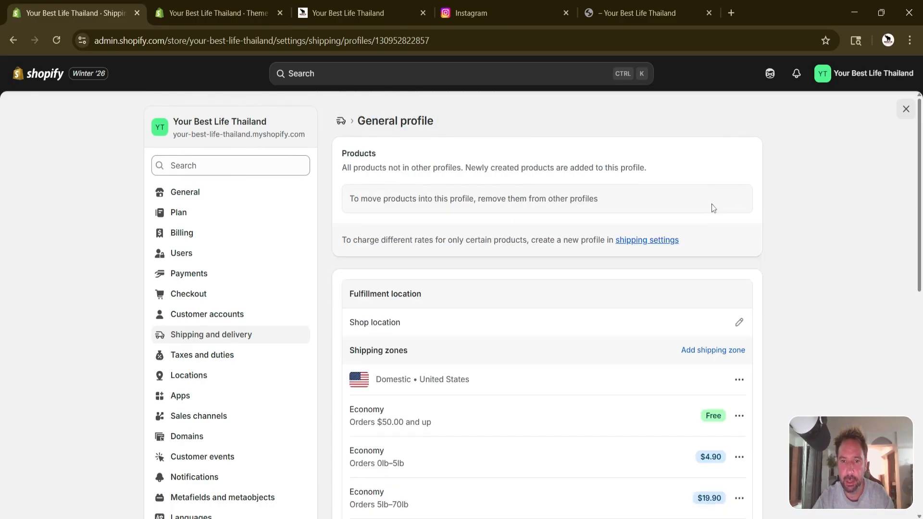
{"action": "scroll", "coordinate": [792, 300], "scroll_direction": "down", "scroll_amount": 3}
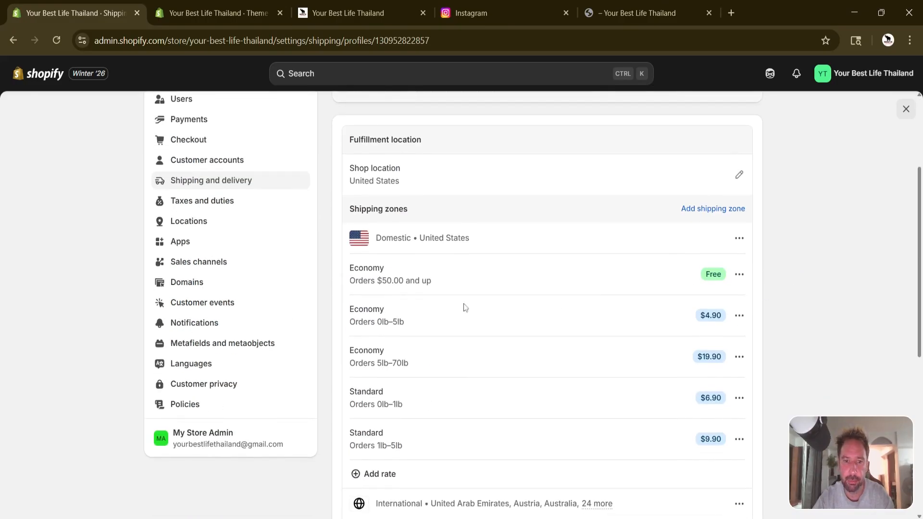
{"action": "scroll", "coordinate": [690, 316], "scroll_direction": "down", "scroll_amount": 6}
{"action": "scroll", "coordinate": [690, 316], "scroll_direction": "up", "scroll_amount": 10}
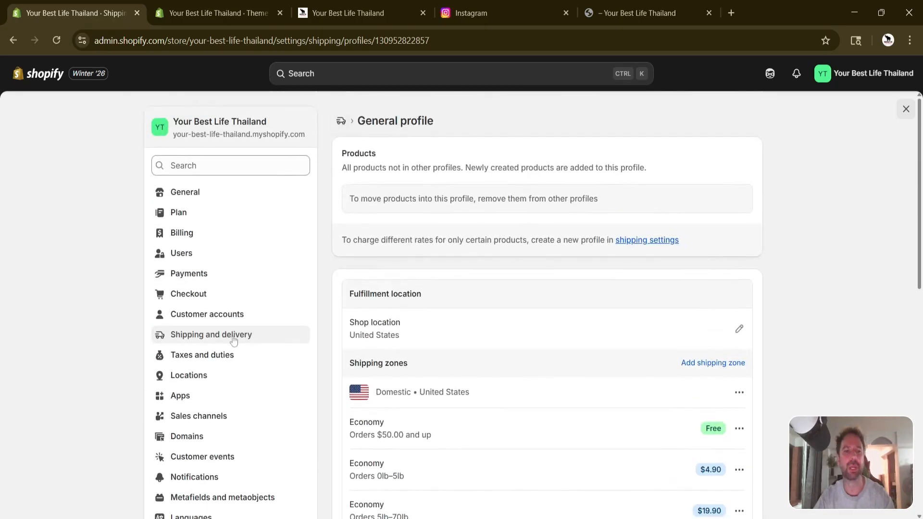
- Back on Shipping and delivery, review the Automated delivery date estimates and packages
{"action": "left_click", "coordinate": [234, 340]}
{"action": "scroll", "coordinate": [847, 326], "scroll_direction": "down", "scroll_amount": 4}
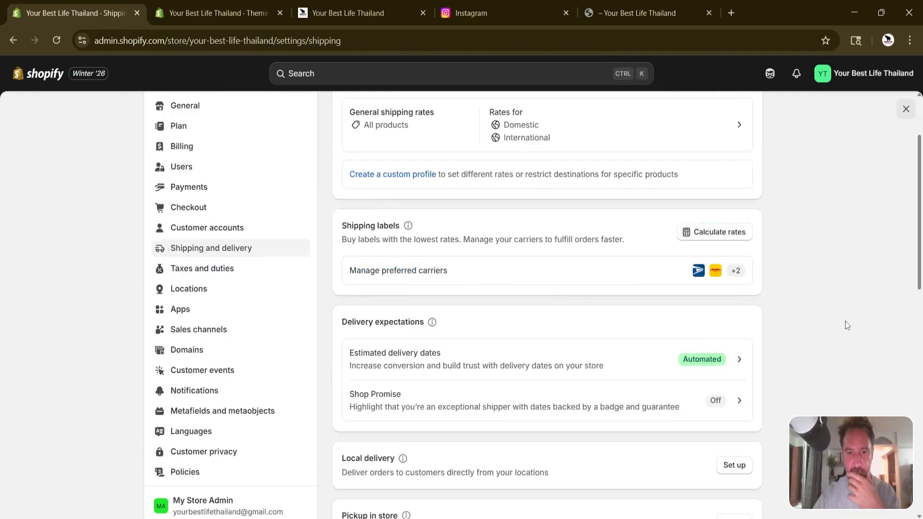
{"action": "scroll", "coordinate": [811, 273], "scroll_direction": "down", "scroll_amount": 5}
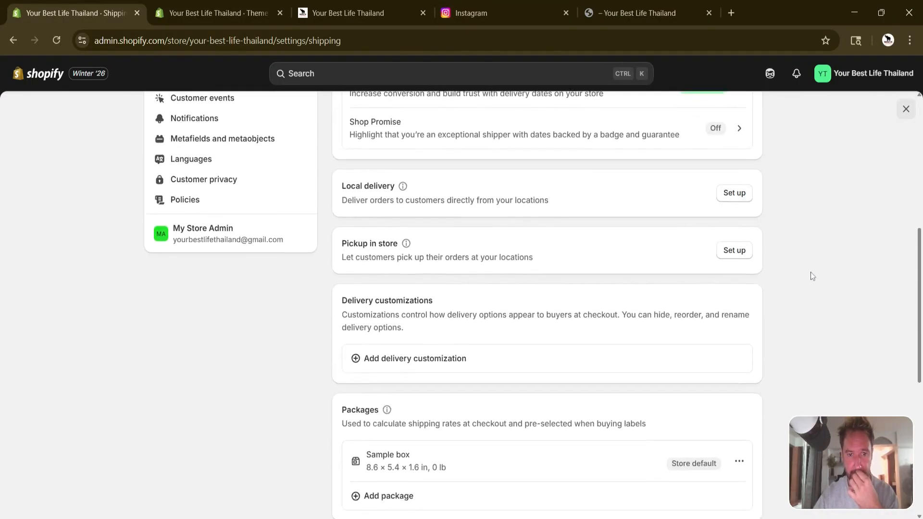
{"action": "scroll", "coordinate": [811, 272], "scroll_direction": "down", "scroll_amount": 5}
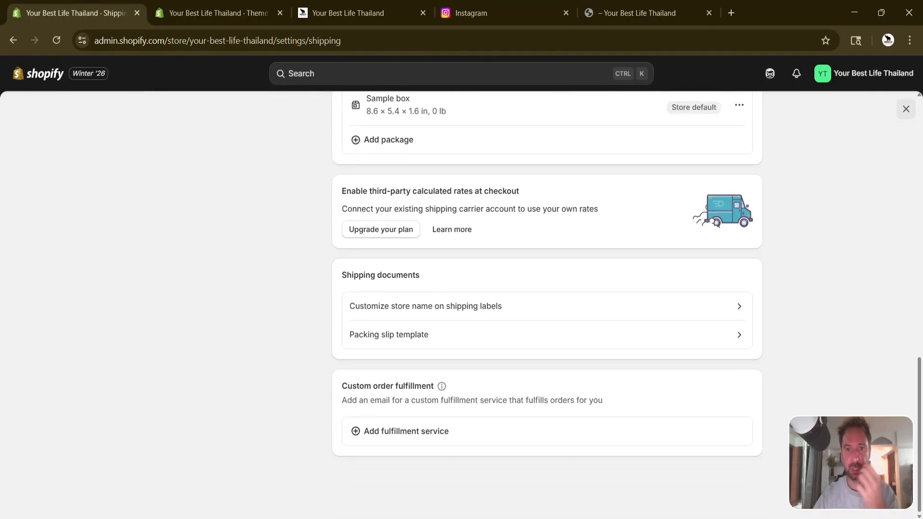
{"action": "scroll", "coordinate": [811, 272], "scroll_direction": "up", "scroll_amount": 12}
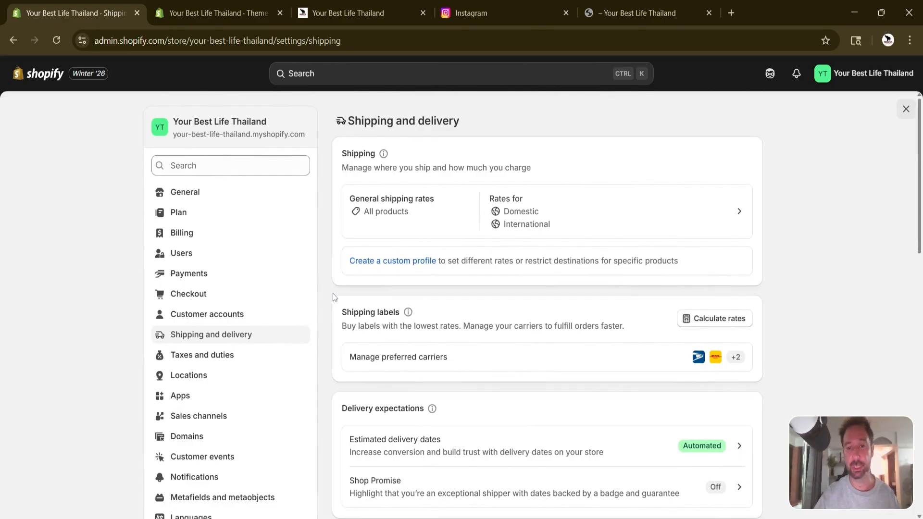
{"action": "scroll", "coordinate": [335, 296], "scroll_direction": "down", "scroll_amount": 1}
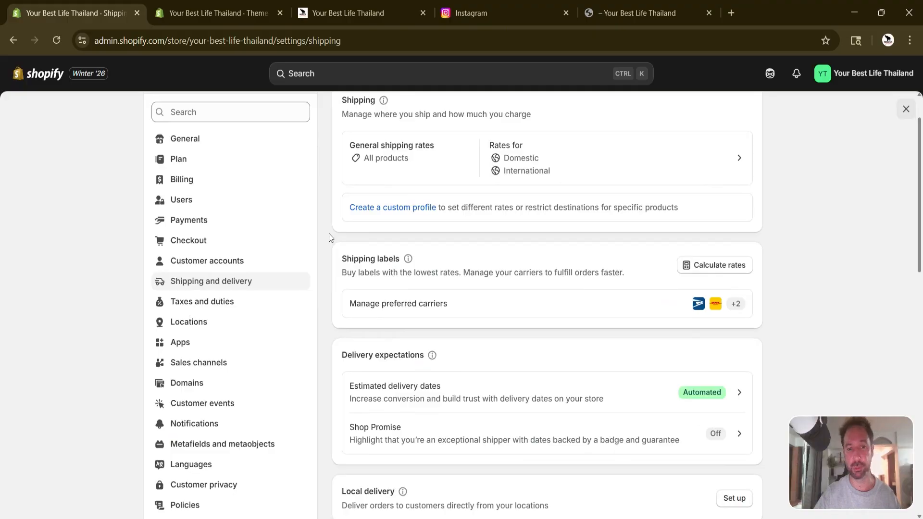
{"action": "scroll", "coordinate": [327, 245], "scroll_direction": "down", "scroll_amount": 1}
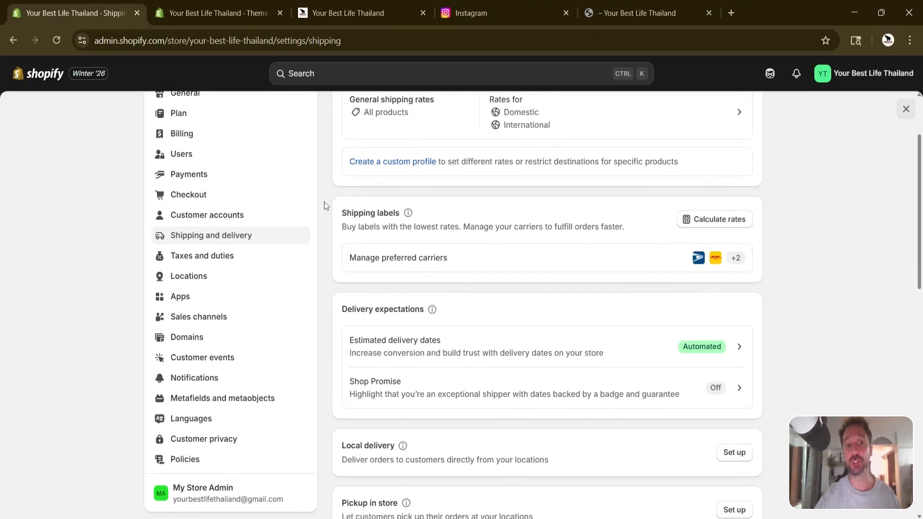
{"action": "scroll", "coordinate": [615, 259], "scroll_direction": "up", "scroll_amount": 2}
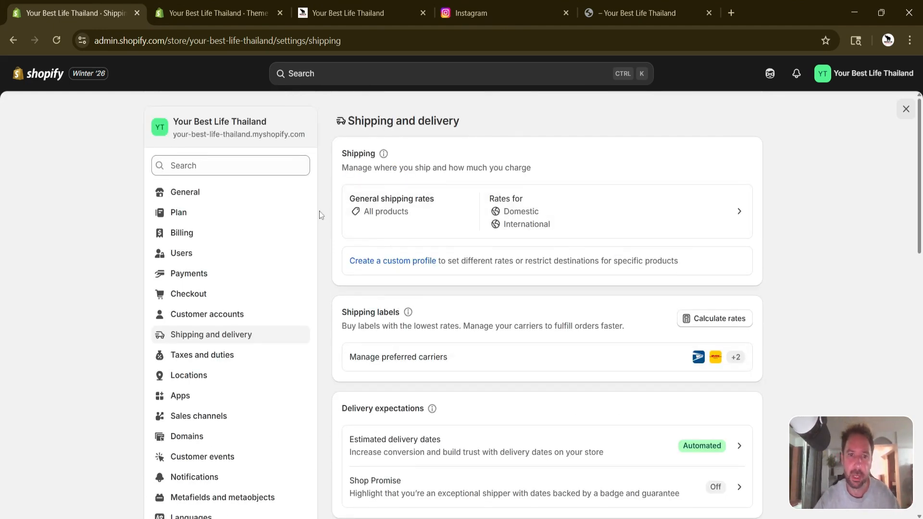
{"action": "left_click", "coordinate": [219, 361]}
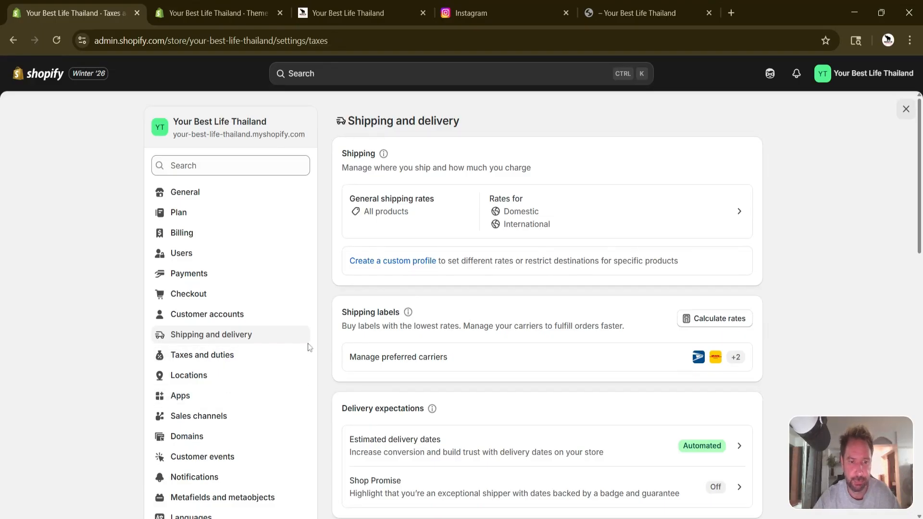
{"action": "scroll", "coordinate": [462, 356], "scroll_direction": "down", "scroll_amount": 2}
{"action": "scroll", "coordinate": [582, 222], "scroll_direction": "up", "scroll_amount": 2}
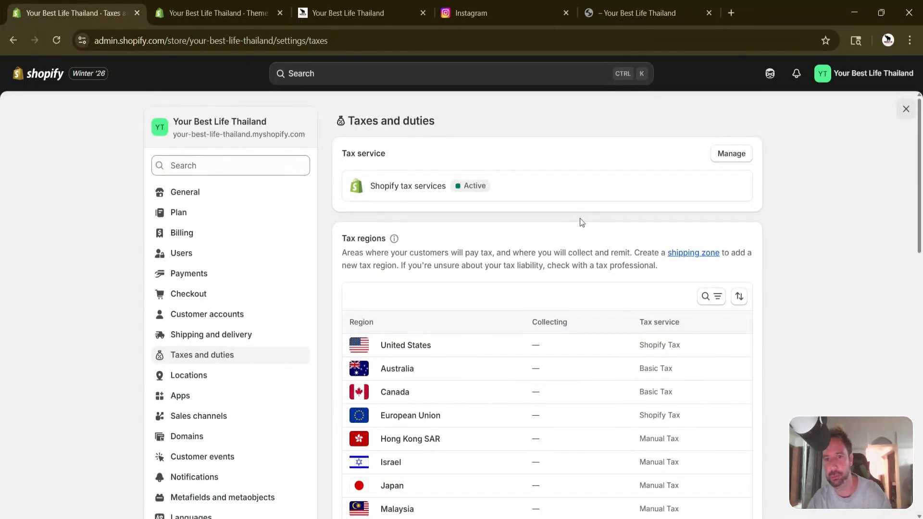
{"action": "scroll", "coordinate": [563, 248], "scroll_direction": "down", "scroll_amount": 3}
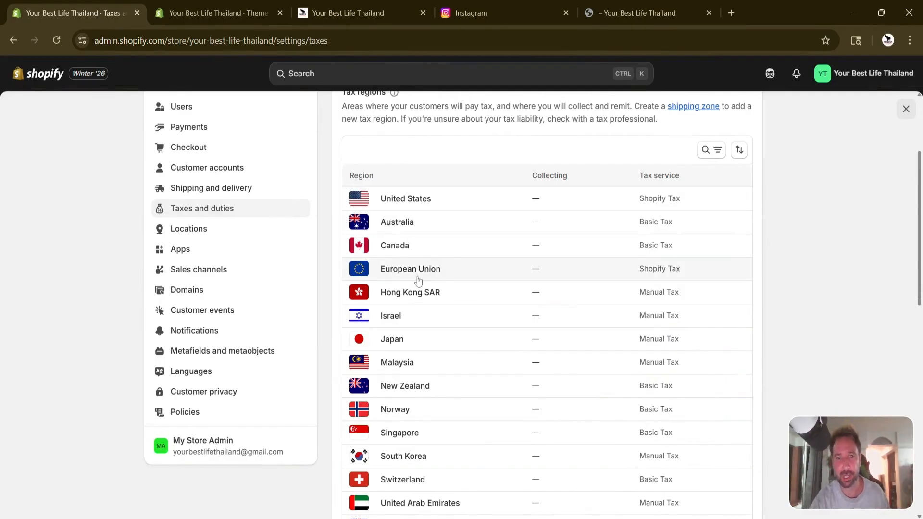
{"action": "scroll", "coordinate": [634, 232], "scroll_direction": "up", "scroll_amount": 3}
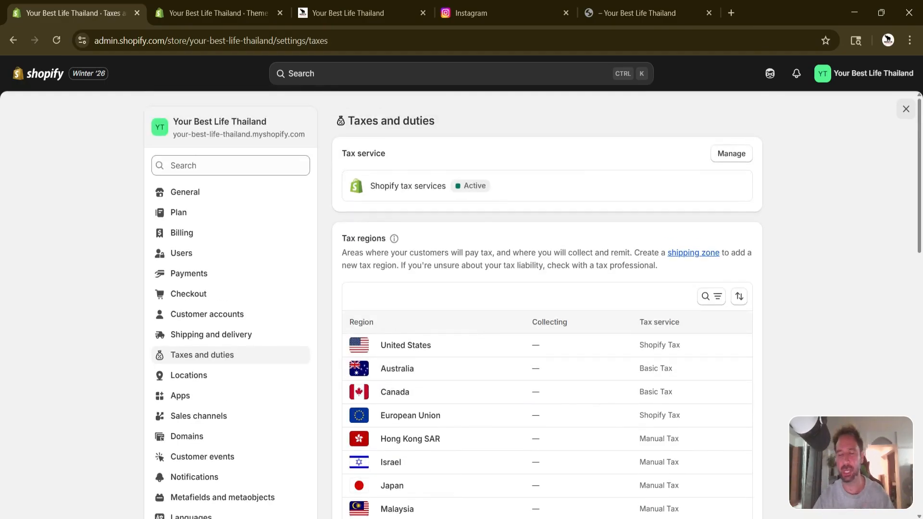
{"action": "scroll", "coordinate": [231, 334], "scroll_direction": "down", "scroll_amount": 2}
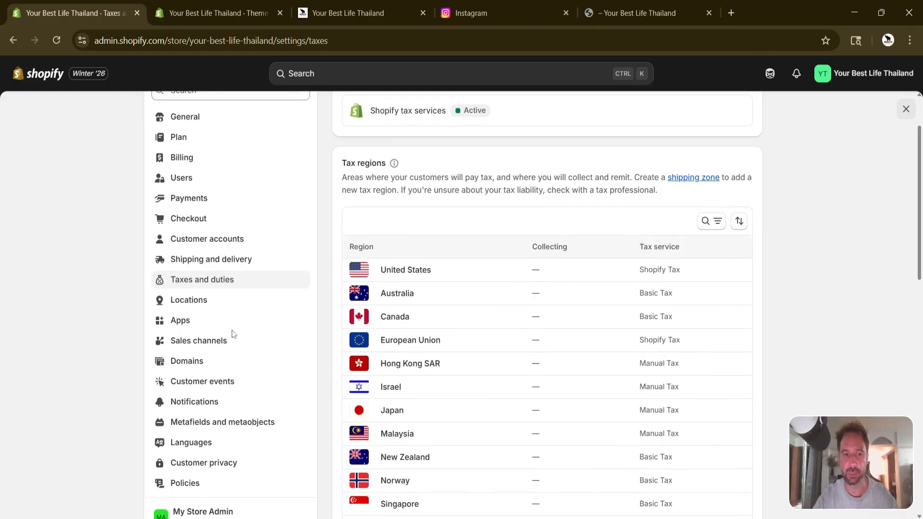
{"action": "scroll", "coordinate": [425, 301], "scroll_direction": "up", "scroll_amount": 2}
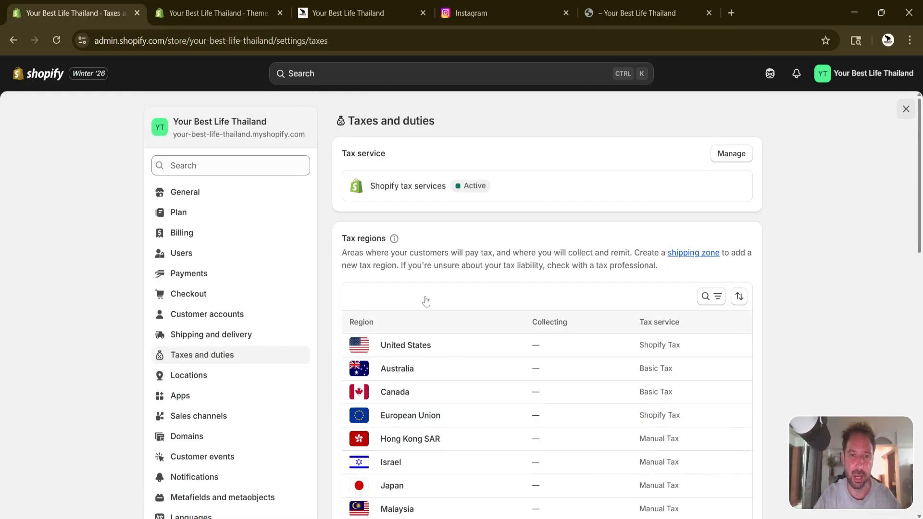
{"action": "left_click", "coordinate": [197, 374]}
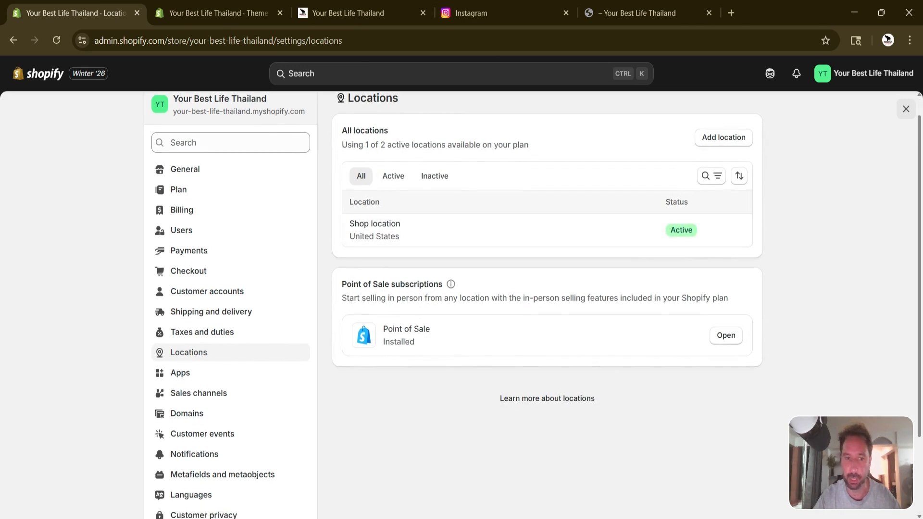
- Scroll past the single active shop location and go to the Apps settings
{"action": "scroll", "coordinate": [232, 360], "scroll_direction": "down", "scroll_amount": 1}
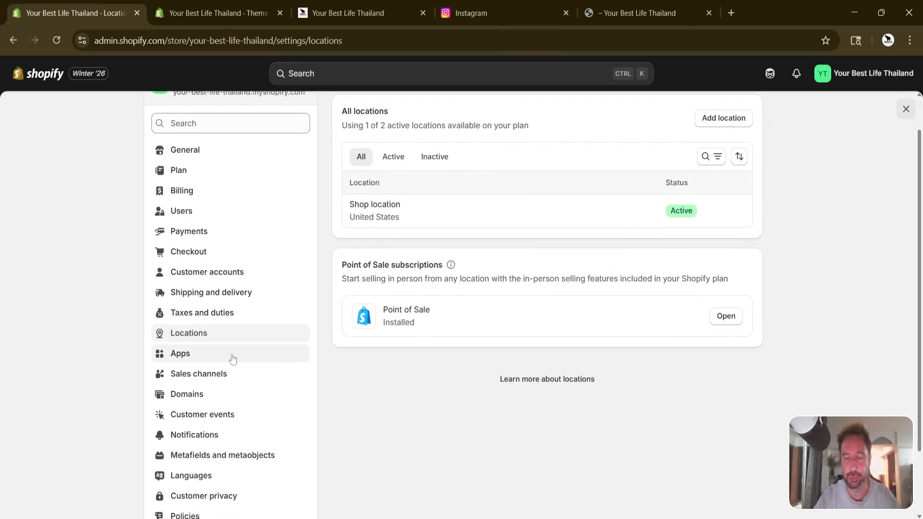
{"action": "left_click", "coordinate": [233, 359]}
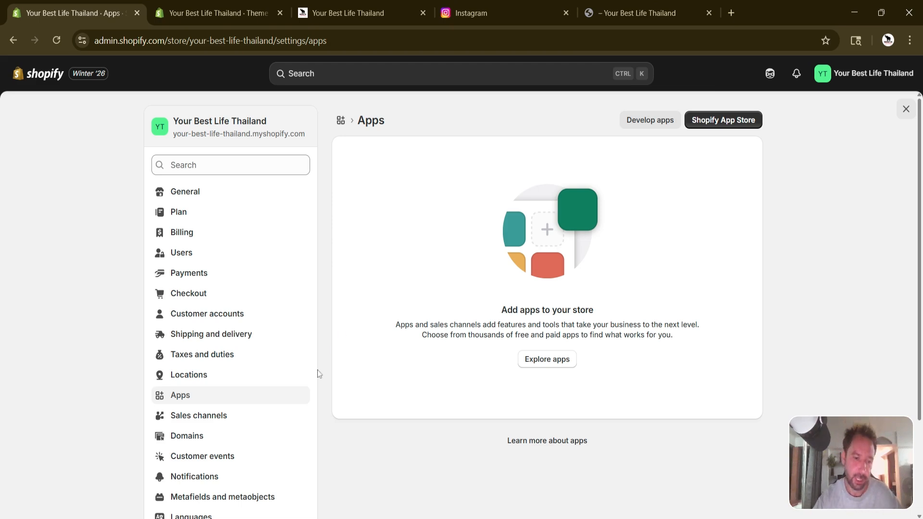
- Browse the Shopify App Store in a new tab, then return to the empty Apps settings
{"action": "scroll", "coordinate": [281, 395], "scroll_direction": "down", "scroll_amount": 2}
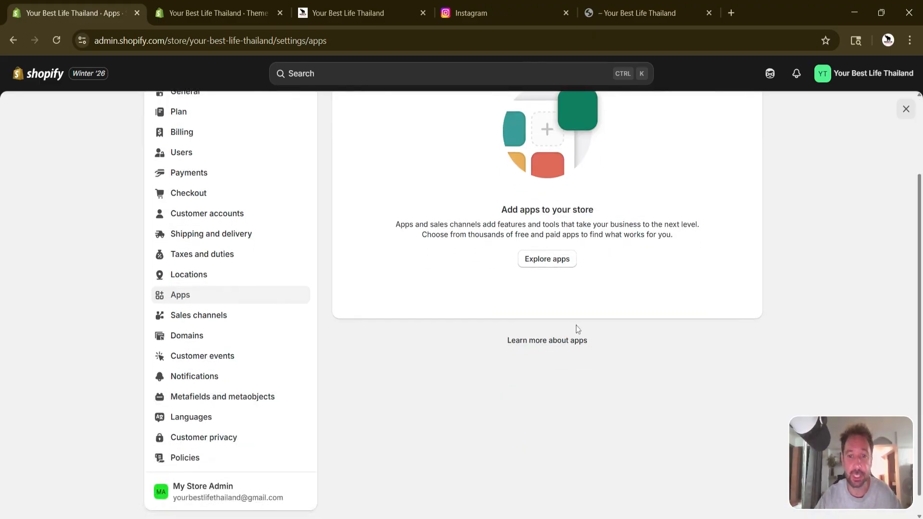
{"action": "scroll", "coordinate": [576, 329], "scroll_direction": "up", "scroll_amount": 2}
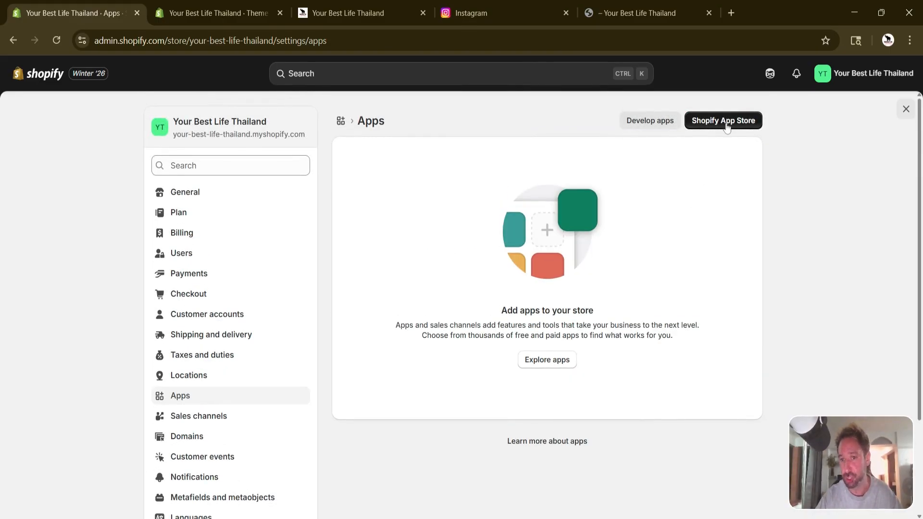
{"action": "left_click", "coordinate": [726, 124]}
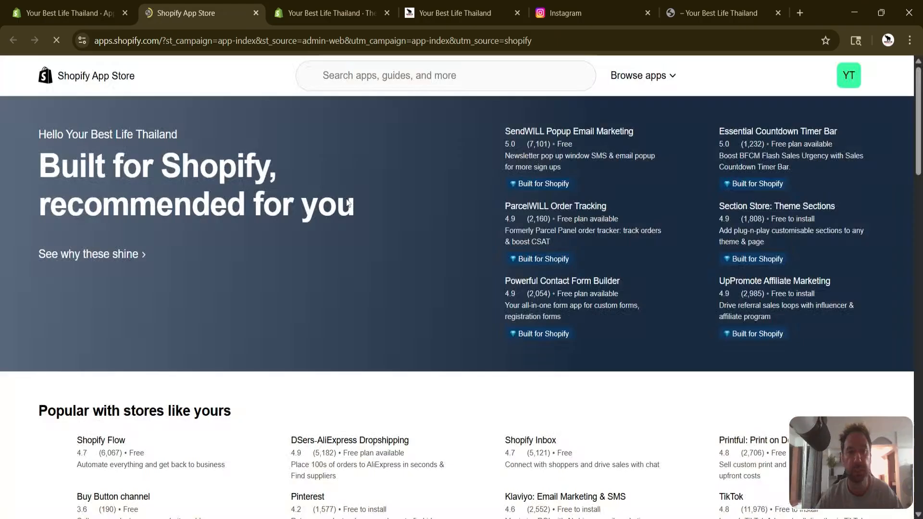
{"action": "scroll", "coordinate": [346, 202], "scroll_direction": "down", "scroll_amount": 5}
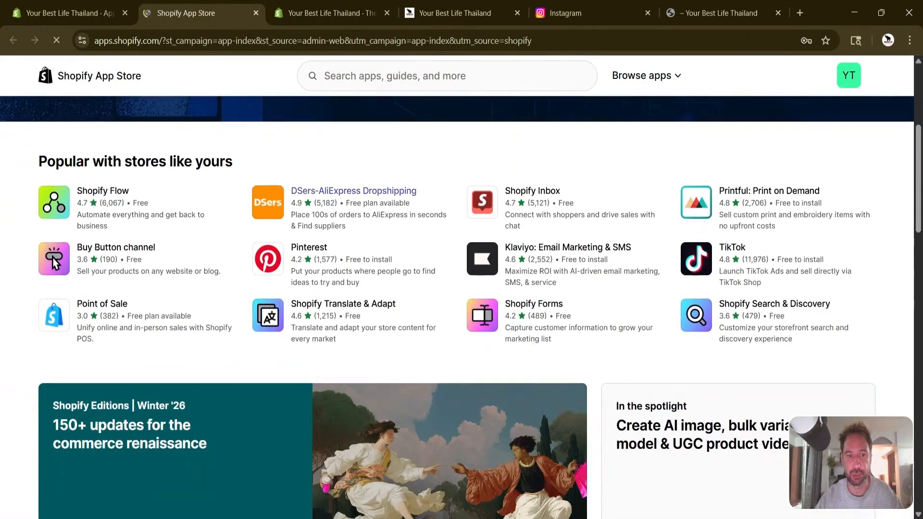
{"action": "left_click", "coordinate": [68, 13]}
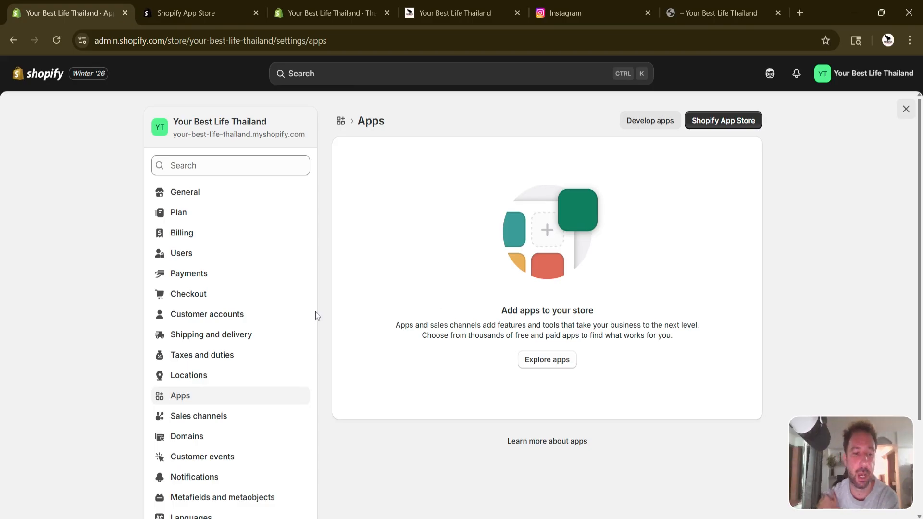
{"action": "scroll", "coordinate": [317, 315], "scroll_direction": "down", "scroll_amount": 2}
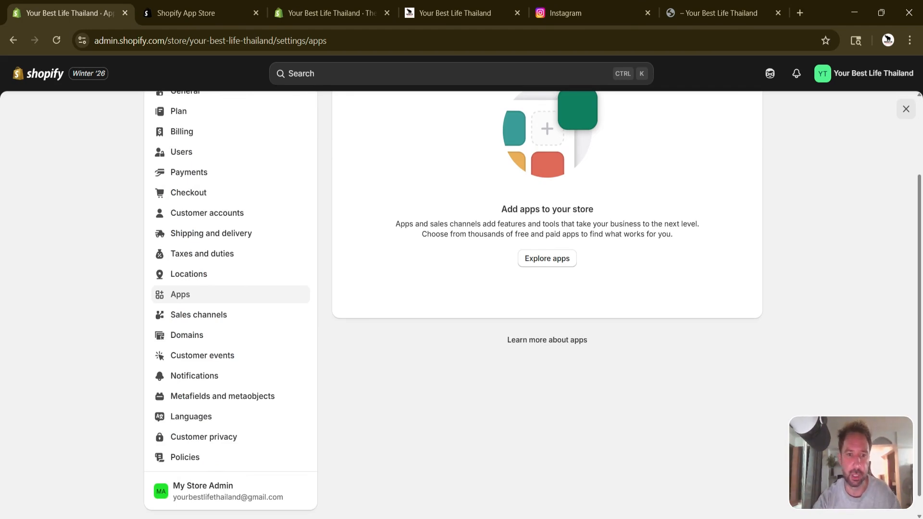
- Review the installed sales channels: Online Store, Shop and Point of Sale
{"action": "left_click", "coordinate": [226, 316]}
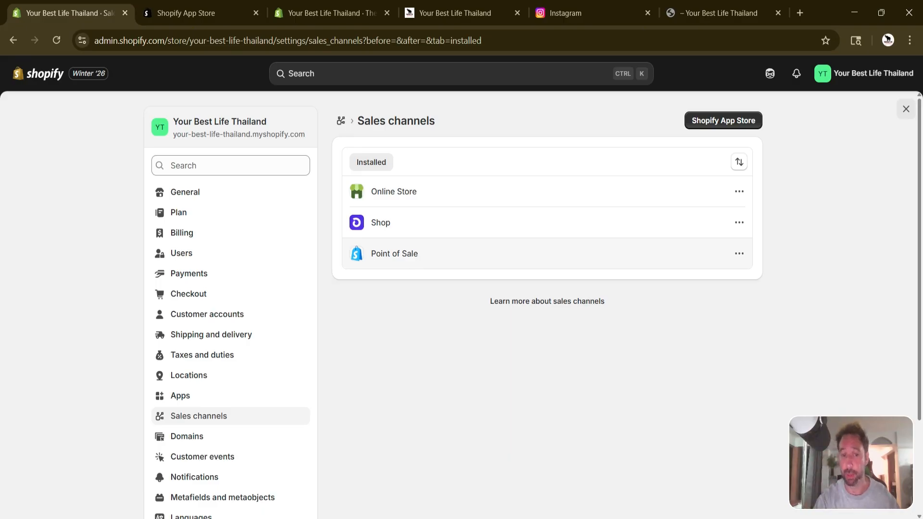
{"action": "scroll", "coordinate": [394, 253], "scroll_direction": "down", "scroll_amount": 1}
{"action": "scroll", "coordinate": [393, 216], "scroll_direction": "up", "scroll_amount": 1}
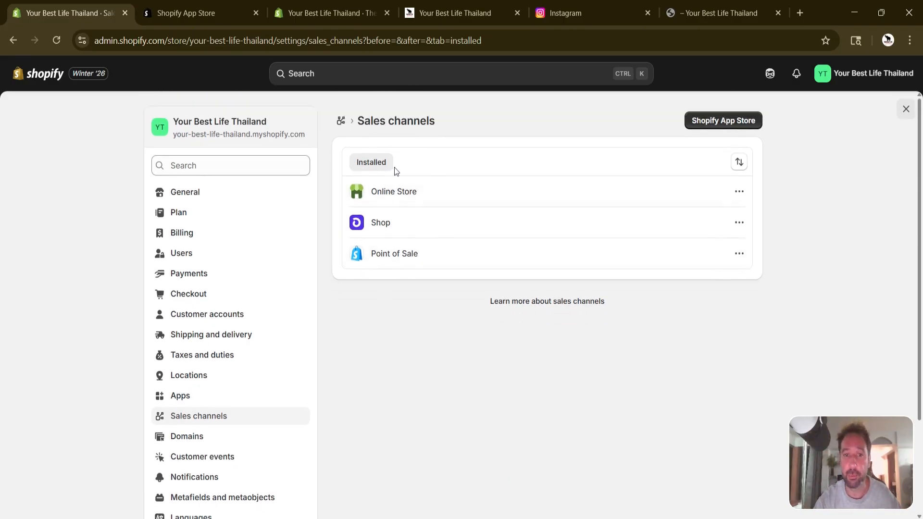
{"action": "scroll", "coordinate": [357, 316], "scroll_direction": "down", "scroll_amount": 2}
{"action": "scroll", "coordinate": [356, 315], "scroll_direction": "up", "scroll_amount": 2}
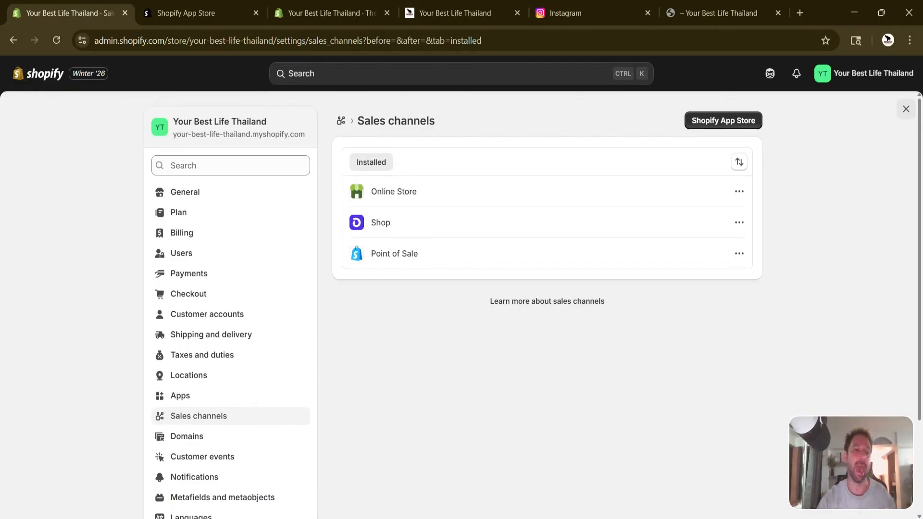
{"action": "scroll", "coordinate": [88, 201], "scroll_direction": "down", "scroll_amount": 3}
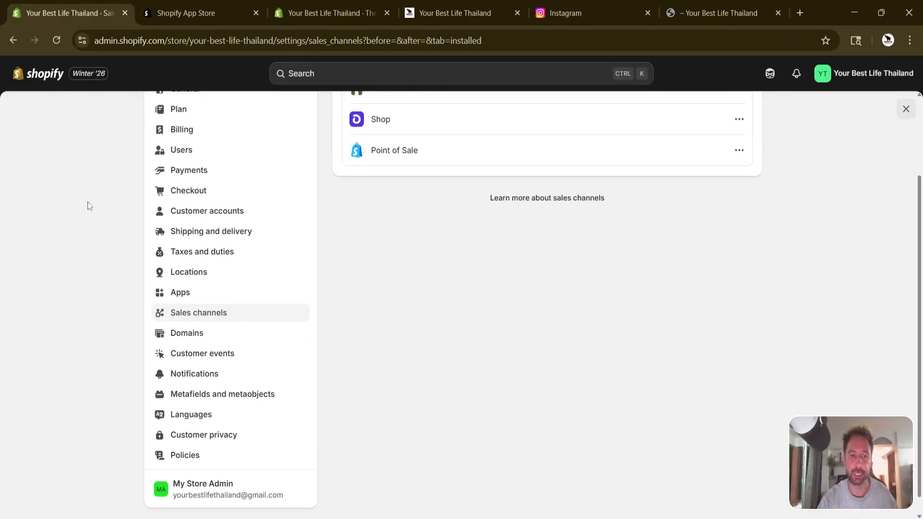
{"action": "scroll", "coordinate": [521, 289], "scroll_direction": "up", "scroll_amount": 3}
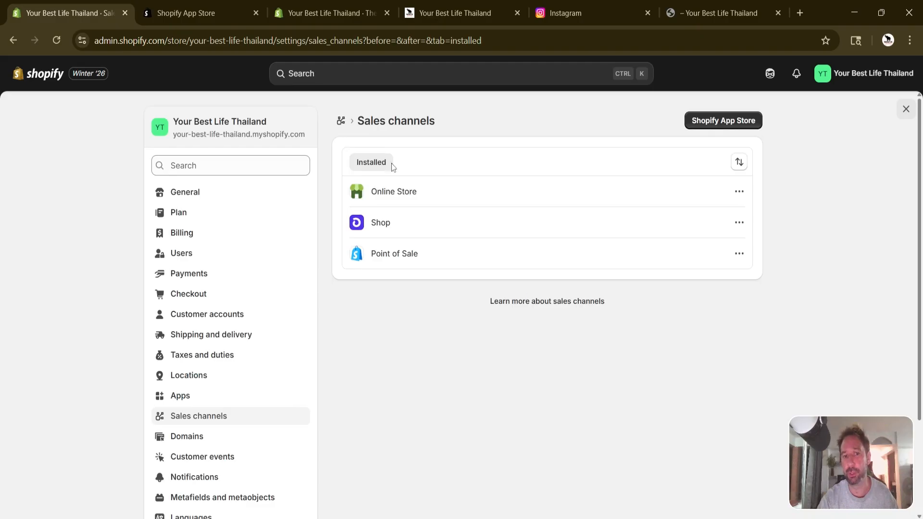
{"action": "scroll", "coordinate": [414, 288], "scroll_direction": "down", "scroll_amount": 3}
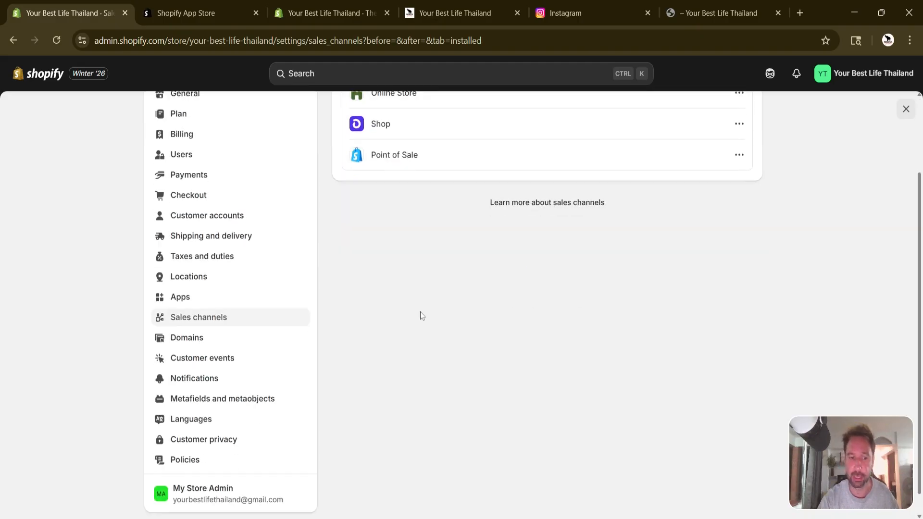
{"action": "left_click", "coordinate": [215, 345]}
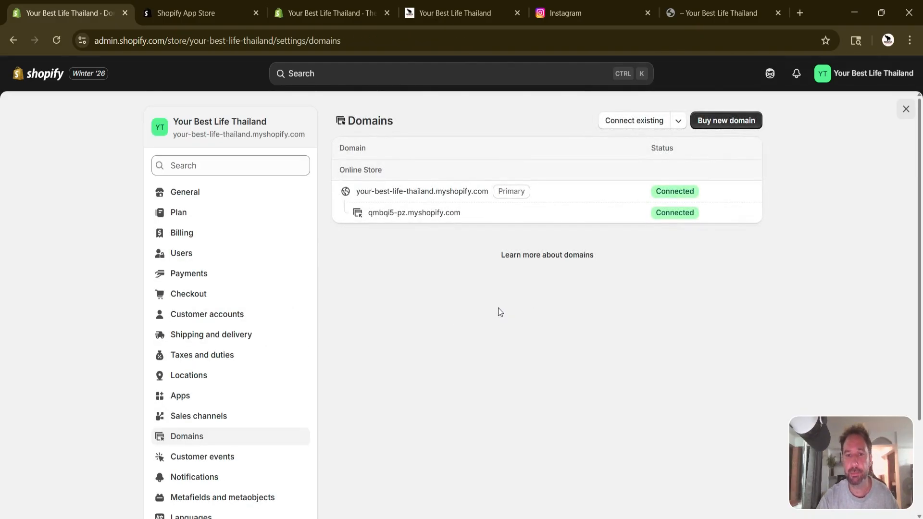
- Enter YBLThai.com as an existing domain to connect and submit it
{"action": "left_click", "coordinate": [633, 121]}
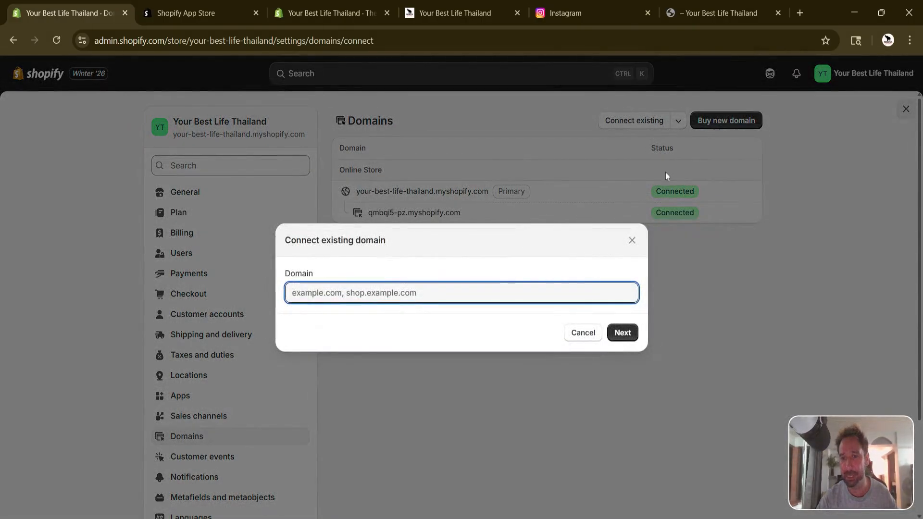
{"action": "left_click", "coordinate": [631, 241]}
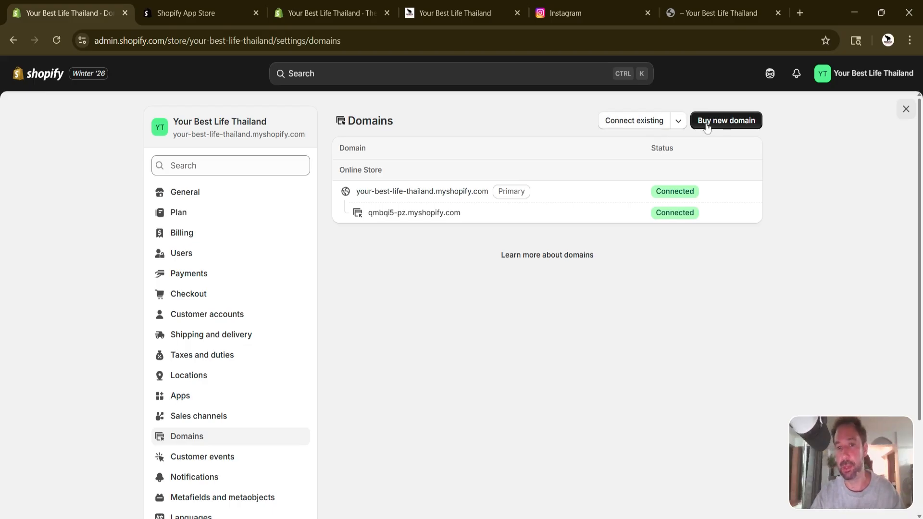
{"action": "left_click", "coordinate": [635, 123]}
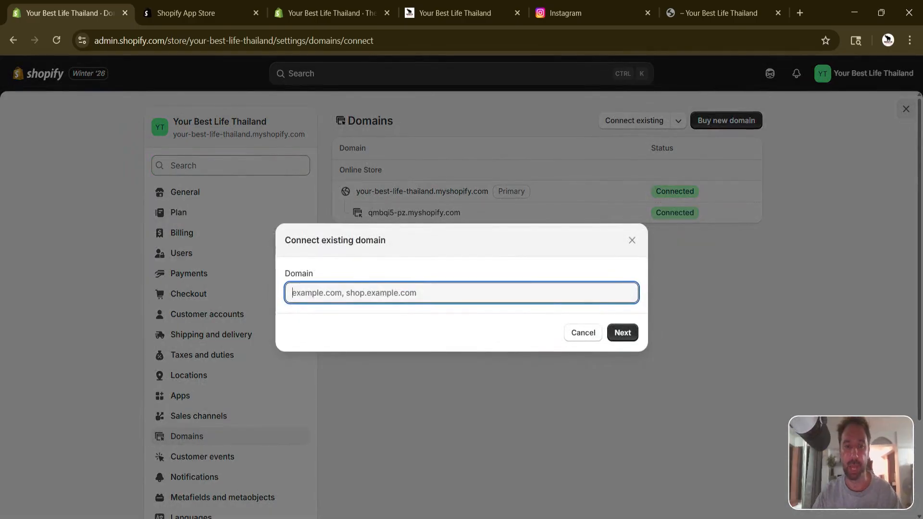
{"action": "type", "text": "YB"}
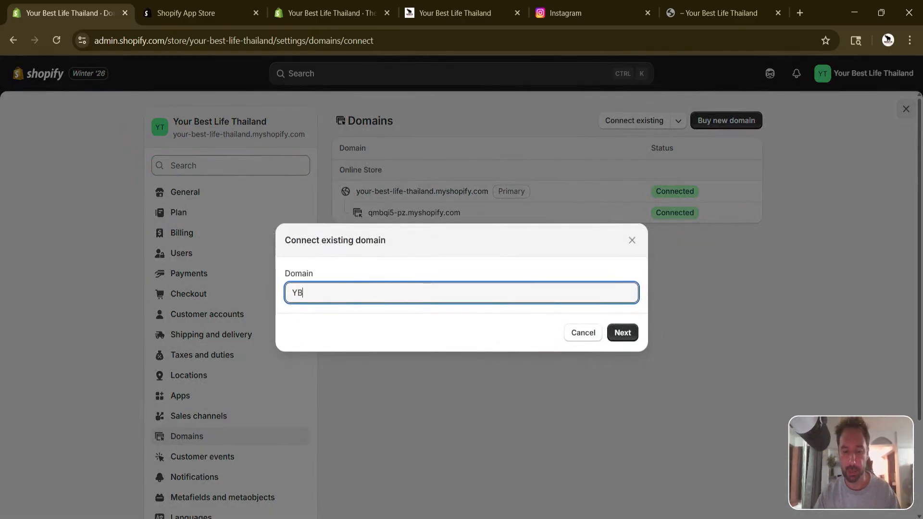
{"action": "type", "text": "LThai.com"}
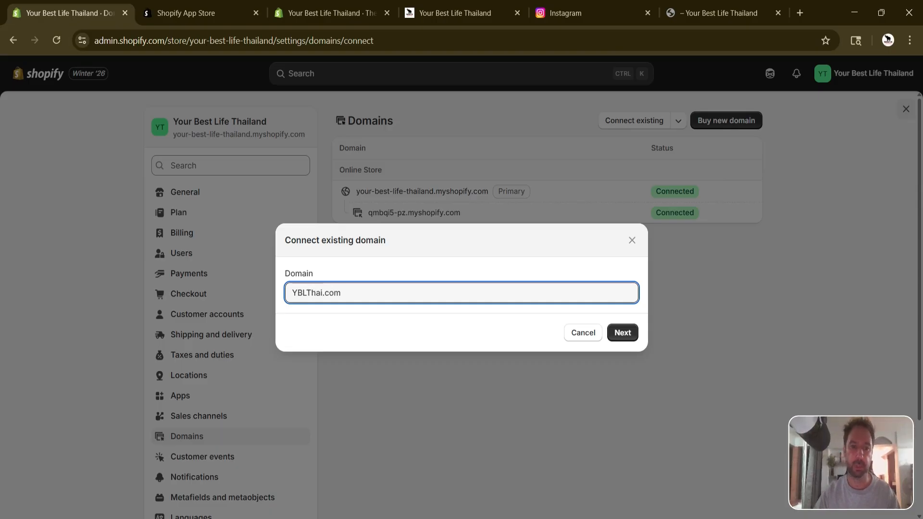
{"action": "left_click", "coordinate": [623, 335]}
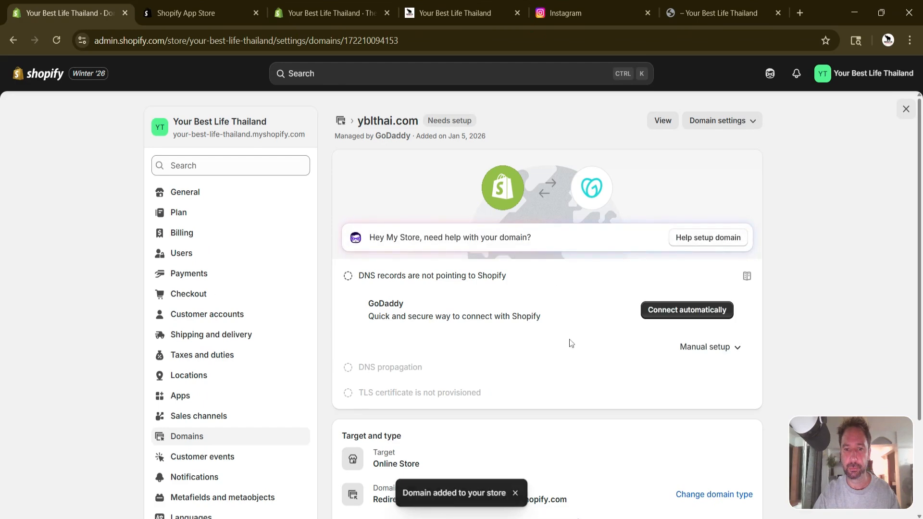
- Start the automatic GoDaddy connection for yblthai.com and review its Needs setup status
{"action": "scroll", "coordinate": [572, 344], "scroll_direction": "down", "scroll_amount": 1}
{"action": "left_click", "coordinate": [677, 303]}
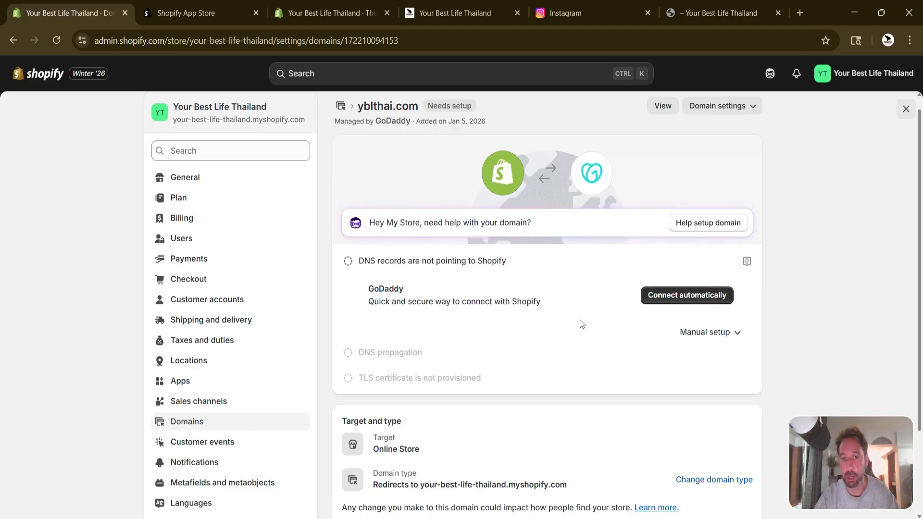
{"action": "scroll", "coordinate": [579, 324], "scroll_direction": "down", "scroll_amount": 2}
{"action": "scroll", "coordinate": [579, 324], "scroll_direction": "up", "scroll_amount": 3}
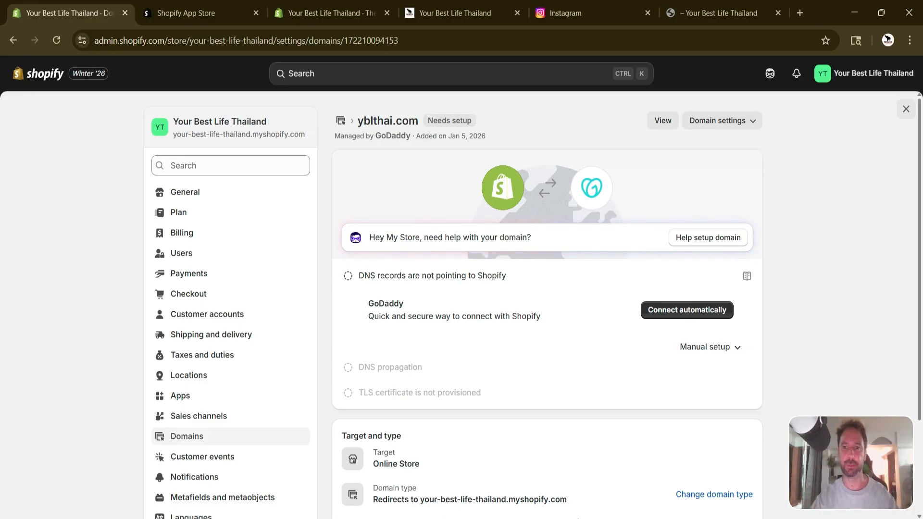
{"action": "scroll", "coordinate": [532, 296], "scroll_direction": "down", "scroll_amount": 3}
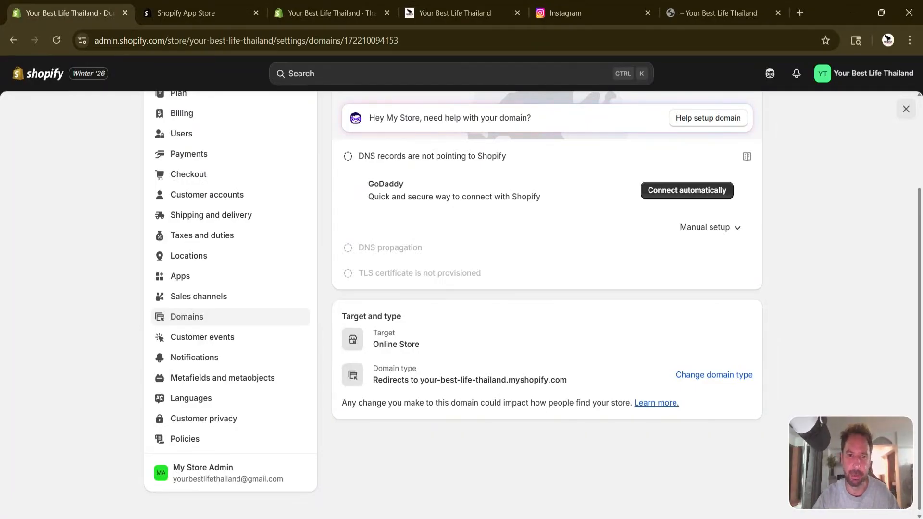
{"action": "scroll", "coordinate": [532, 296], "scroll_direction": "up", "scroll_amount": 2}
{"action": "scroll", "coordinate": [532, 296], "scroll_direction": "down", "scroll_amount": 2}
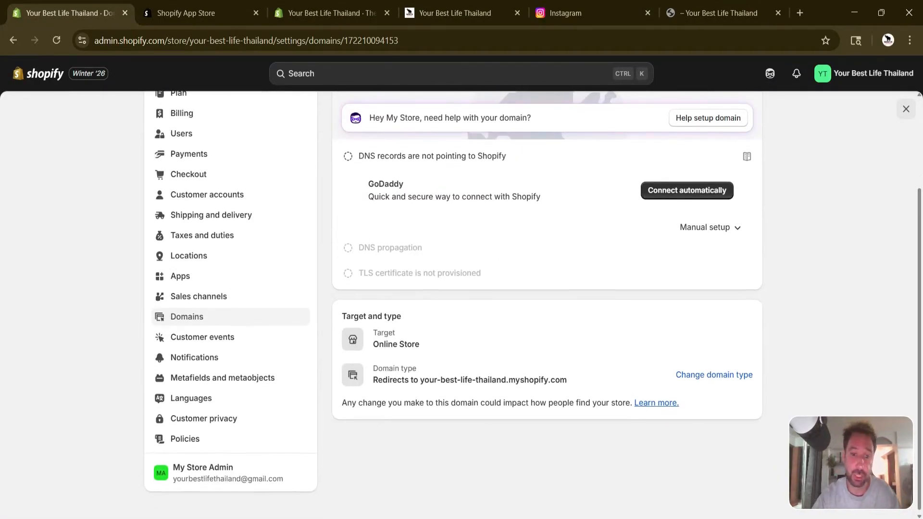
{"action": "scroll", "coordinate": [683, 291], "scroll_direction": "up", "scroll_amount": 2}
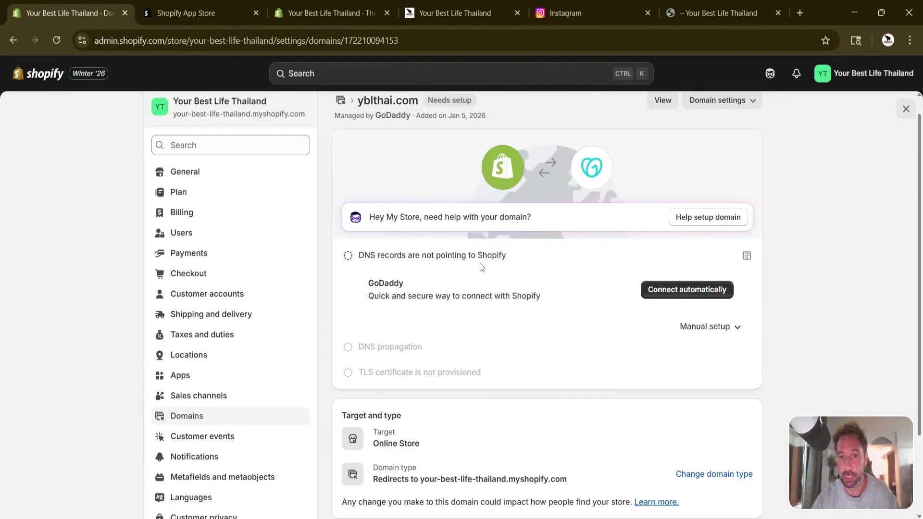
{"action": "scroll", "coordinate": [482, 268], "scroll_direction": "down", "scroll_amount": 1}
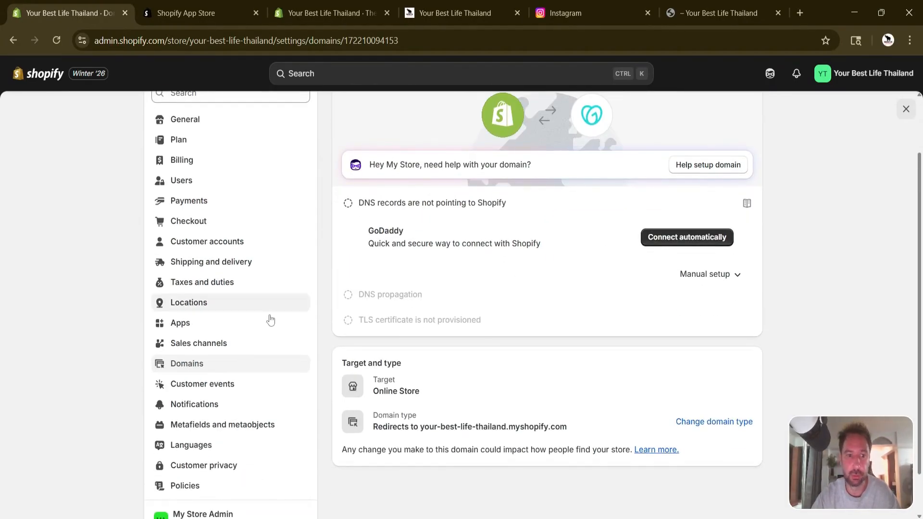
{"action": "left_click", "coordinate": [219, 387]}
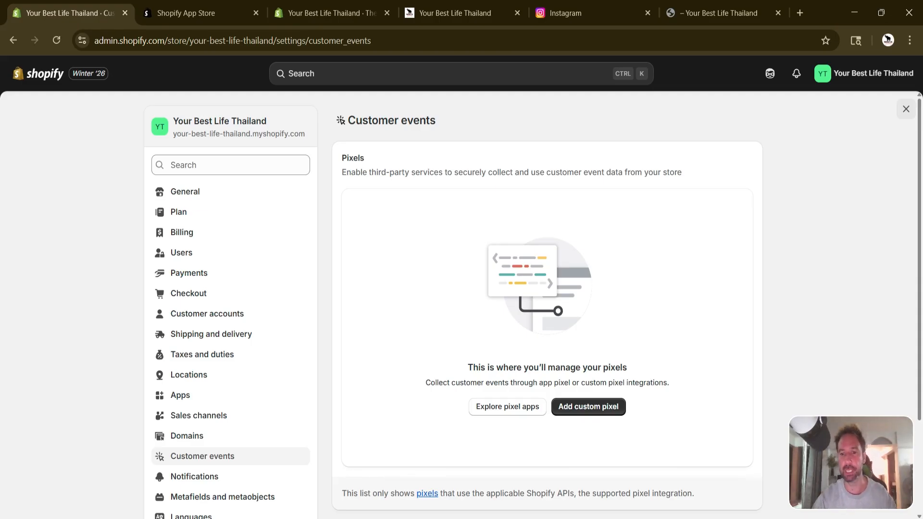
{"action": "scroll", "coordinate": [391, 302], "scroll_direction": "down", "scroll_amount": 2}
{"action": "scroll", "coordinate": [392, 303], "scroll_direction": "up", "scroll_amount": 1}
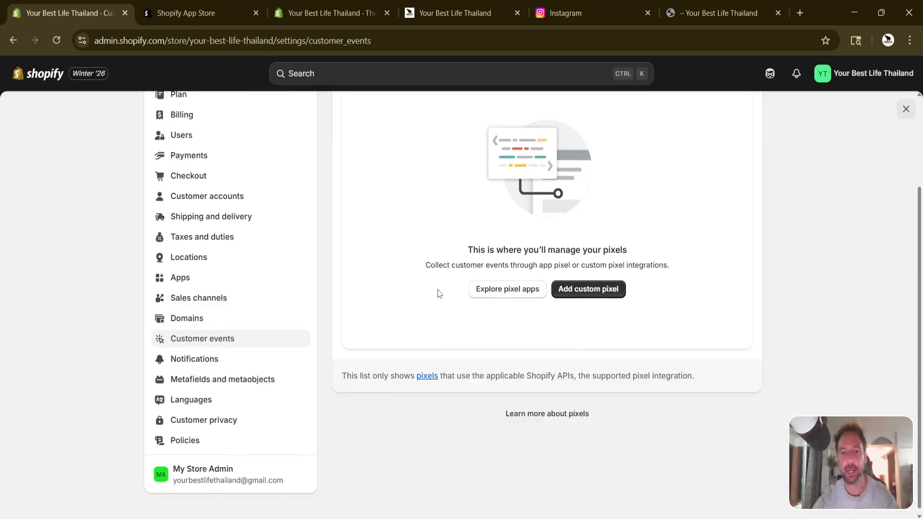
{"action": "scroll", "coordinate": [465, 287], "scroll_direction": "up", "scroll_amount": 1}
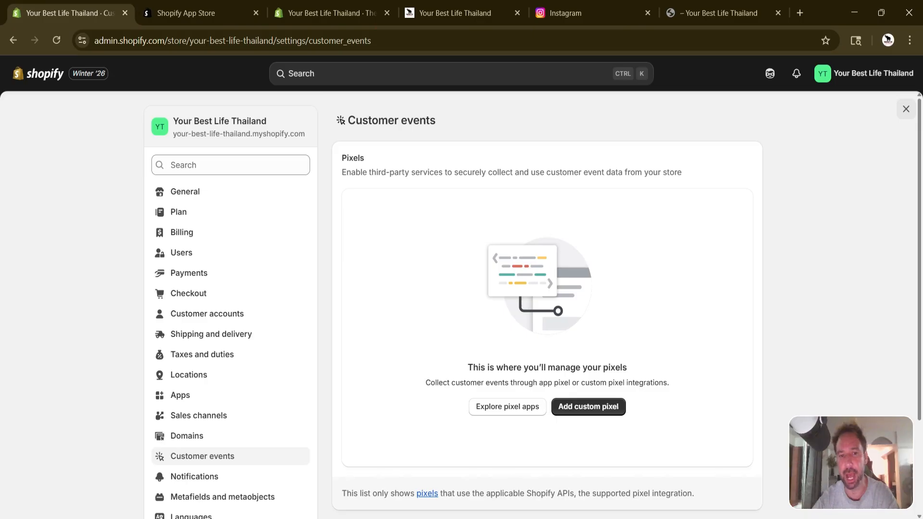
{"action": "scroll", "coordinate": [533, 305], "scroll_direction": "down", "scroll_amount": 1}
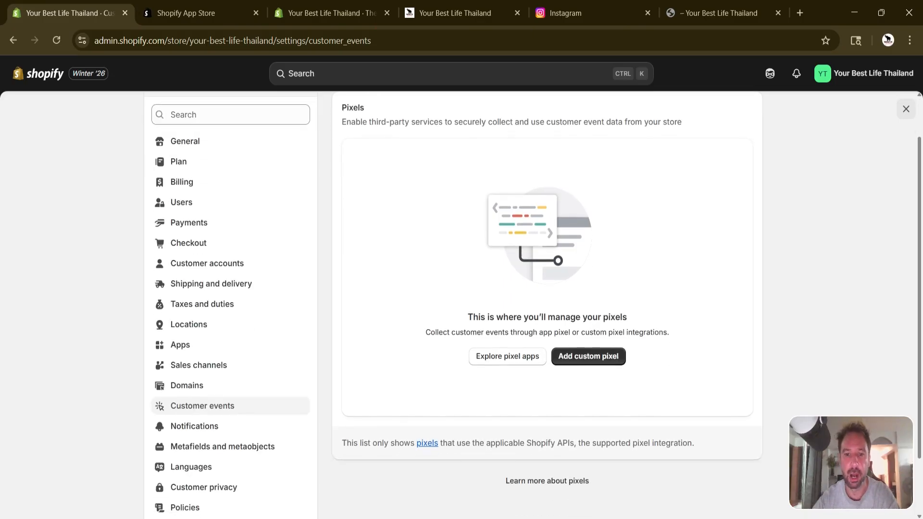
{"action": "scroll", "coordinate": [423, 306], "scroll_direction": "down", "scroll_amount": 2}
- Preview the Order confirmation email under Notifications > Customer notifications
{"action": "left_click", "coordinate": [243, 354]}
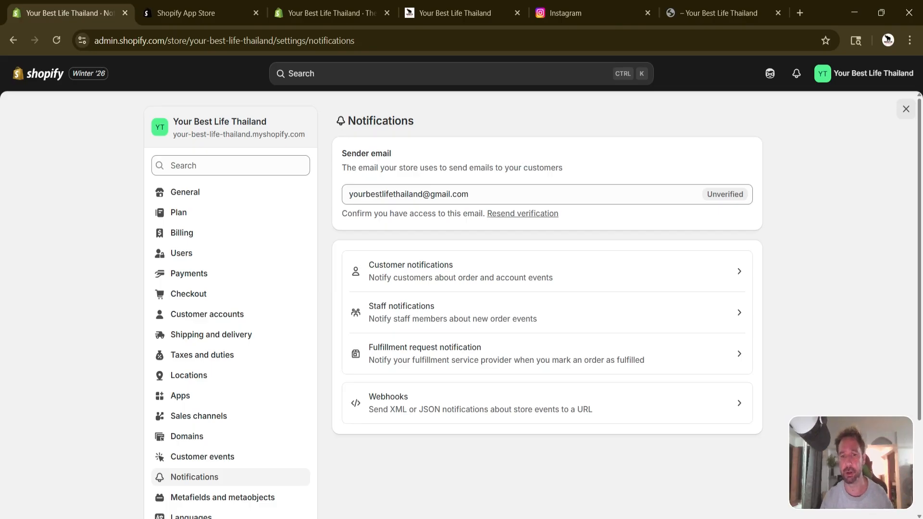
{"action": "left_click", "coordinate": [531, 281]}
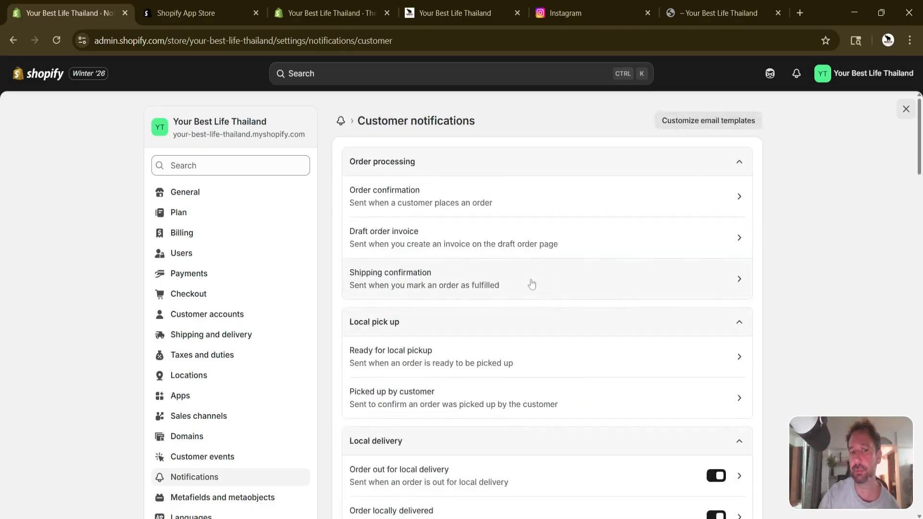
{"action": "left_click", "coordinate": [387, 202]}
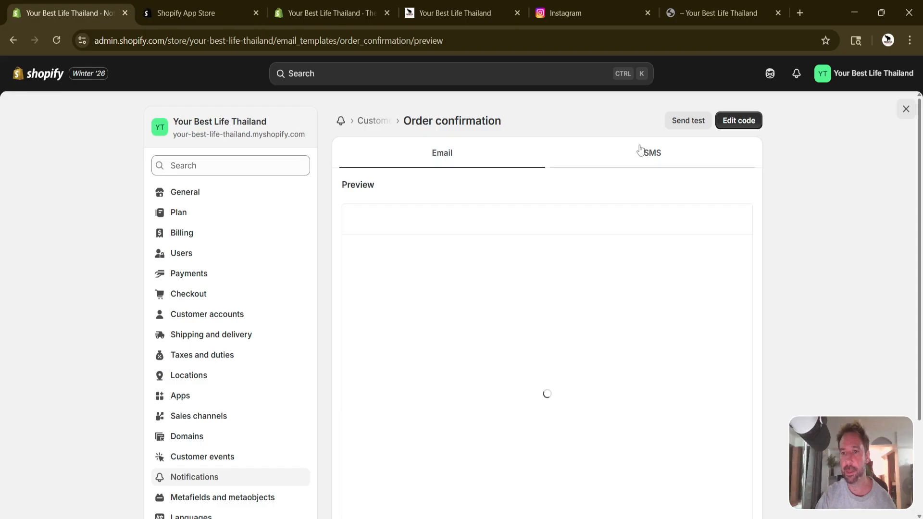
{"action": "scroll", "coordinate": [449, 154], "scroll_direction": "down", "scroll_amount": 10}
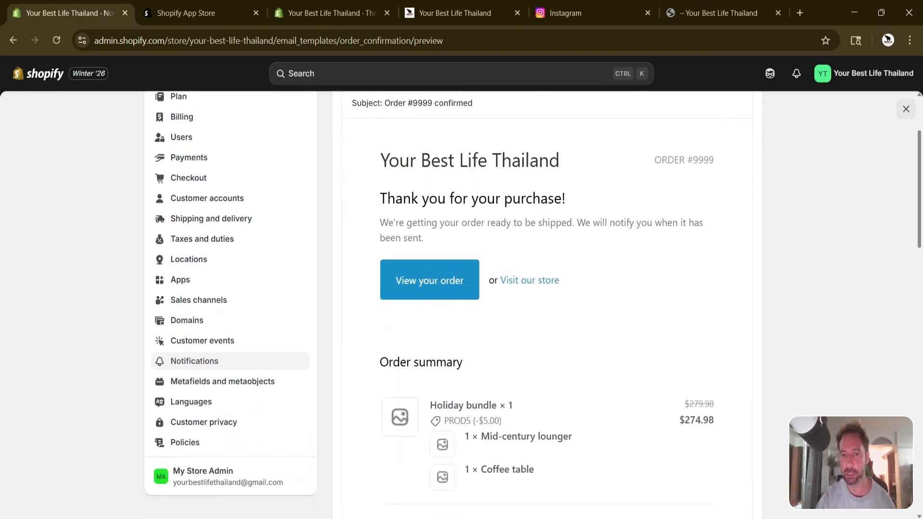
{"action": "scroll", "coordinate": [751, 138], "scroll_direction": "down", "scroll_amount": 4}
{"action": "scroll", "coordinate": [751, 138], "scroll_direction": "up", "scroll_amount": 14}
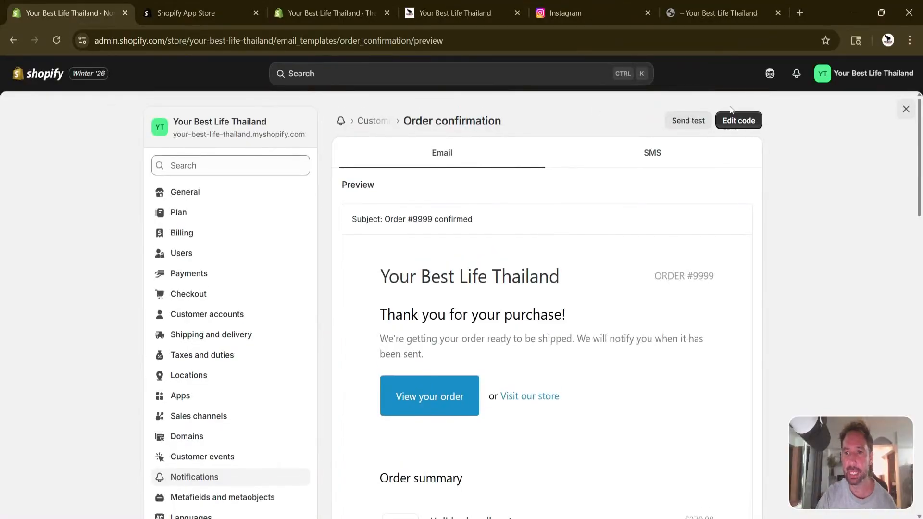
{"action": "left_click", "coordinate": [906, 110]}
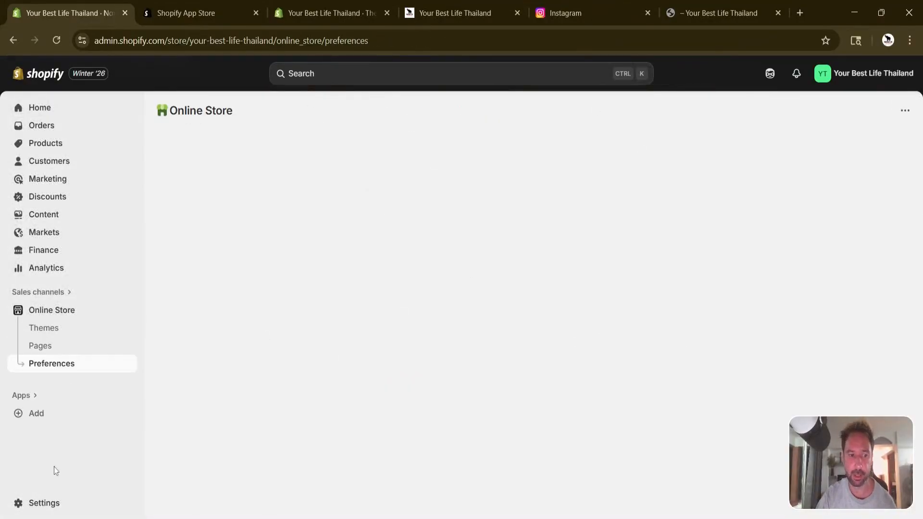
- Reopen Settings and go back to the Customer notifications list
{"action": "left_click", "coordinate": [67, 503]}
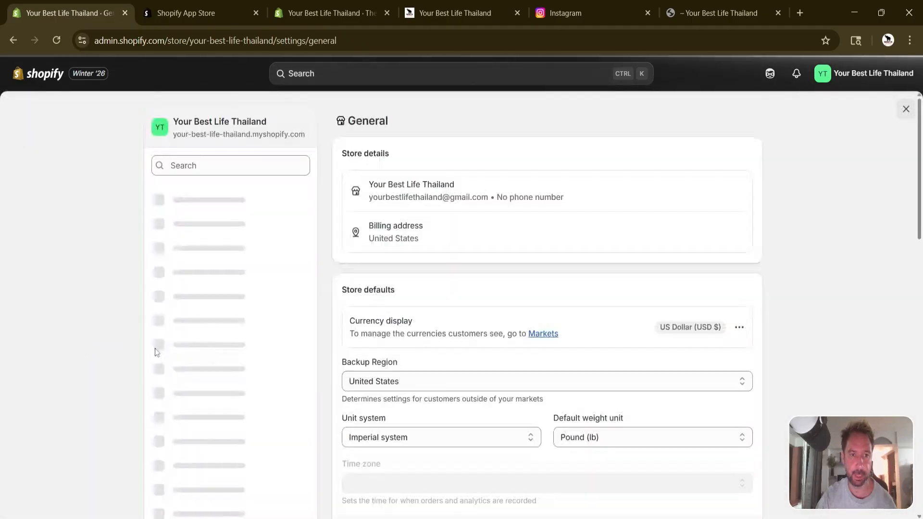
{"action": "scroll", "coordinate": [227, 428], "scroll_direction": "down", "scroll_amount": 2}
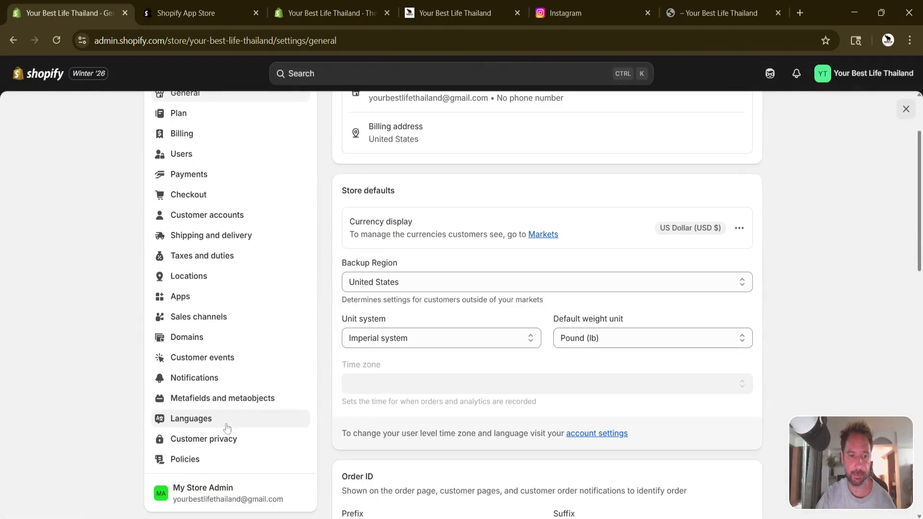
{"action": "left_click", "coordinate": [209, 386]}
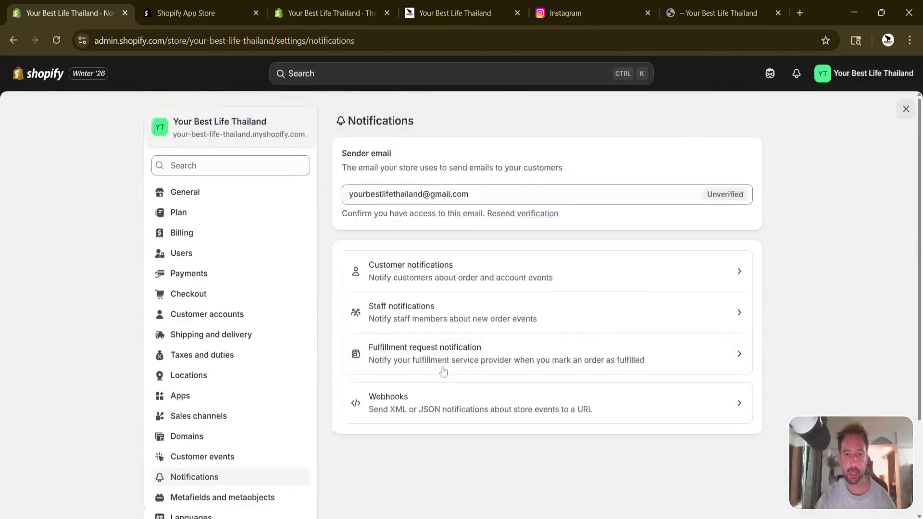
{"action": "left_click", "coordinate": [499, 290]}
- Scroll through every section of the customer notification emails
{"action": "scroll", "coordinate": [498, 288], "scroll_direction": "down", "scroll_amount": 4}
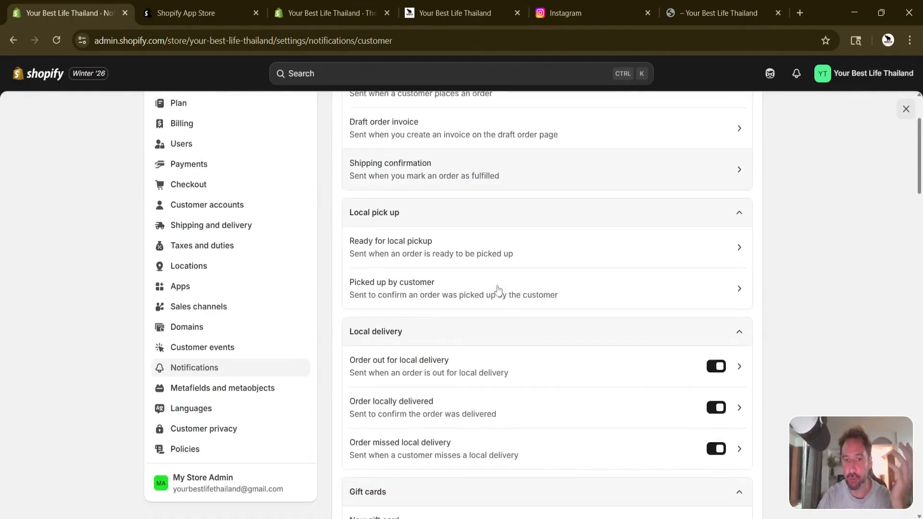
{"action": "scroll", "coordinate": [498, 291], "scroll_direction": "up", "scroll_amount": 4}
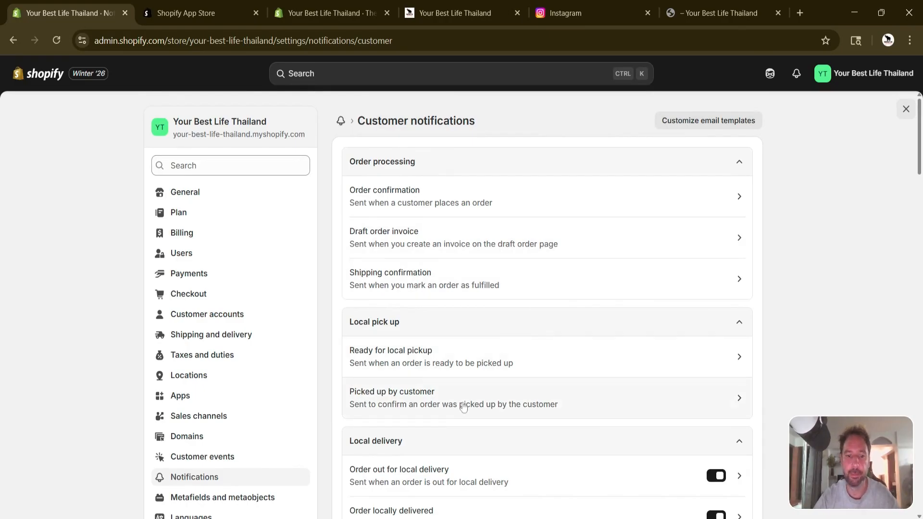
{"action": "scroll", "coordinate": [462, 406], "scroll_direction": "down", "scroll_amount": 5}
{"action": "scroll", "coordinate": [463, 407], "scroll_direction": "up", "scroll_amount": 5}
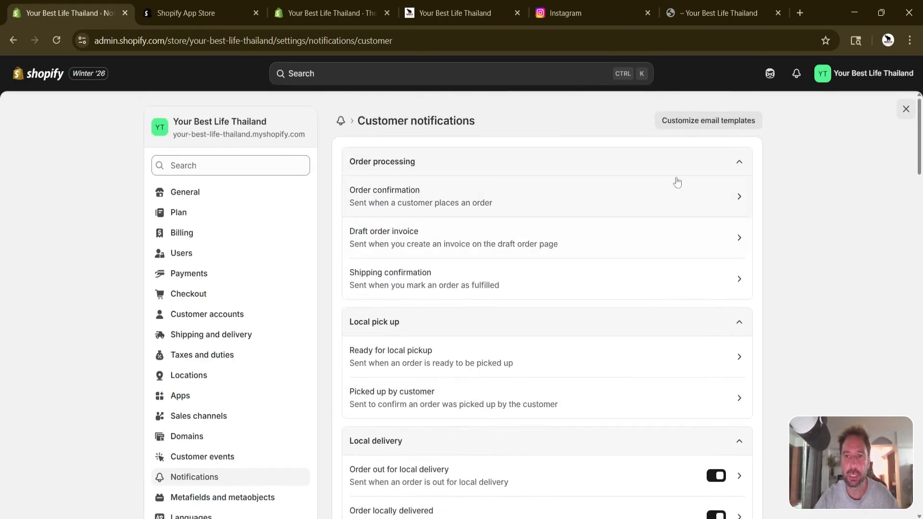
{"action": "scroll", "coordinate": [430, 206], "scroll_direction": "down", "scroll_amount": 20}
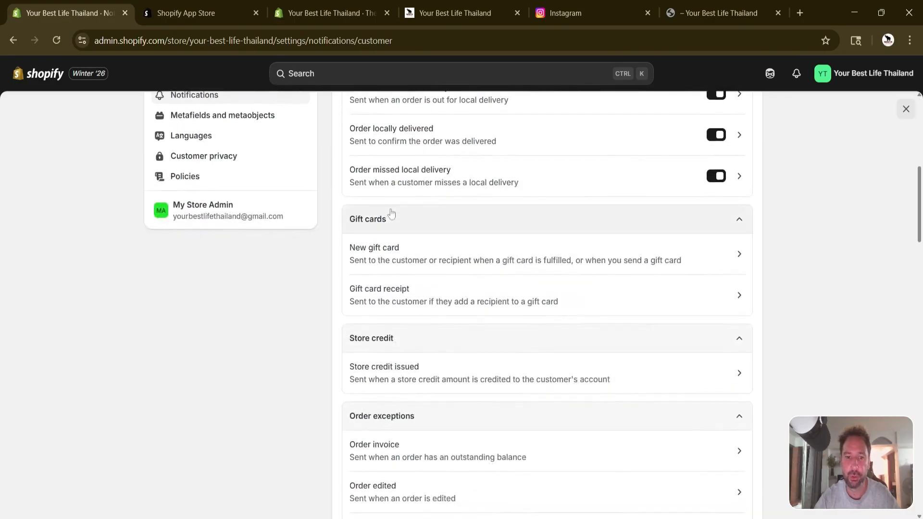
{"action": "scroll", "coordinate": [391, 213], "scroll_direction": "down", "scroll_amount": 15}
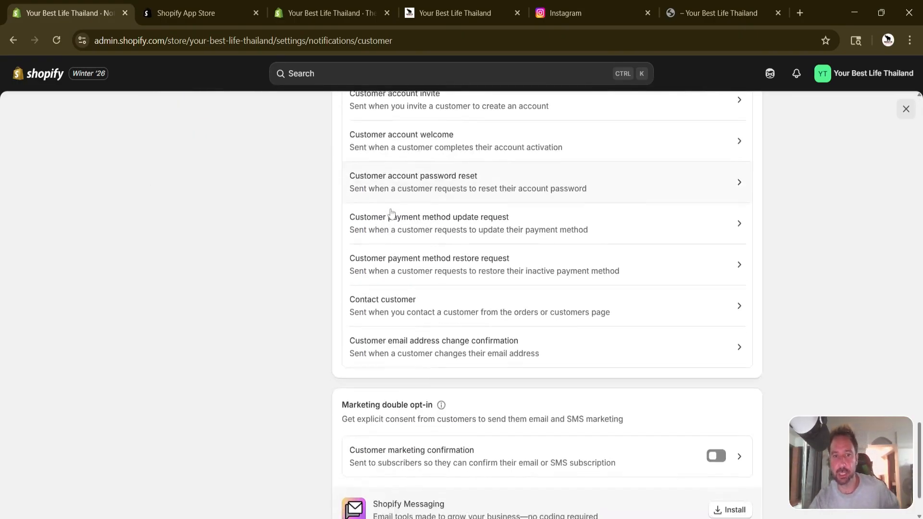
{"action": "scroll", "coordinate": [392, 214], "scroll_direction": "up", "scroll_amount": 20}
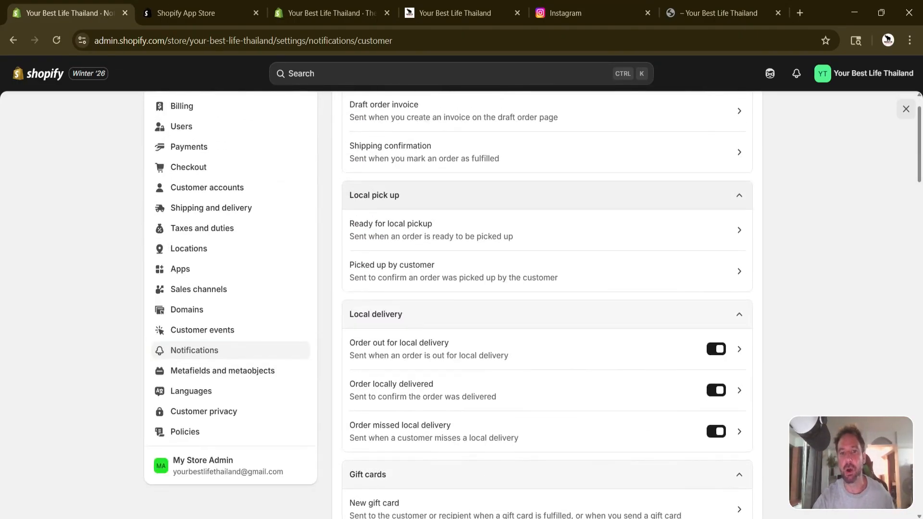
{"action": "scroll", "coordinate": [78, 345], "scroll_direction": "up", "scroll_amount": 3}
{"action": "scroll", "coordinate": [101, 353], "scroll_direction": "down", "scroll_amount": 1}
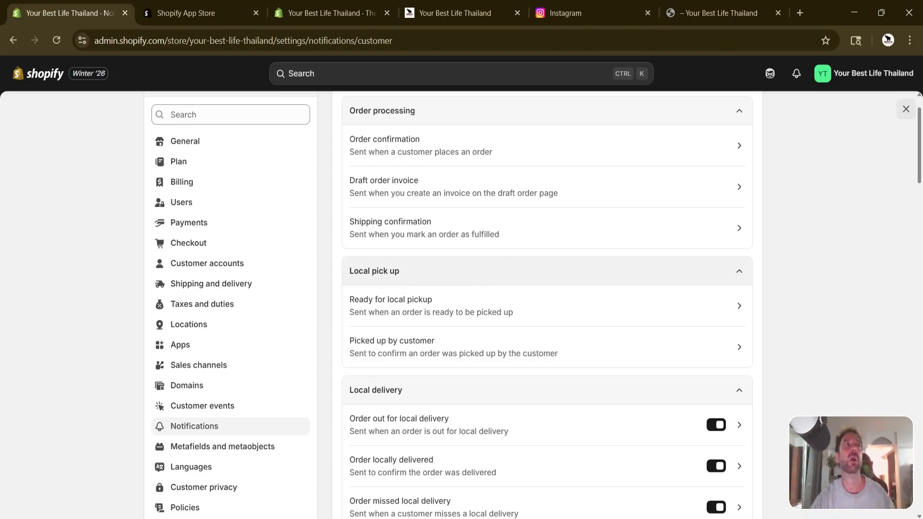
{"action": "scroll", "coordinate": [235, 411], "scroll_direction": "up", "scroll_amount": 1}
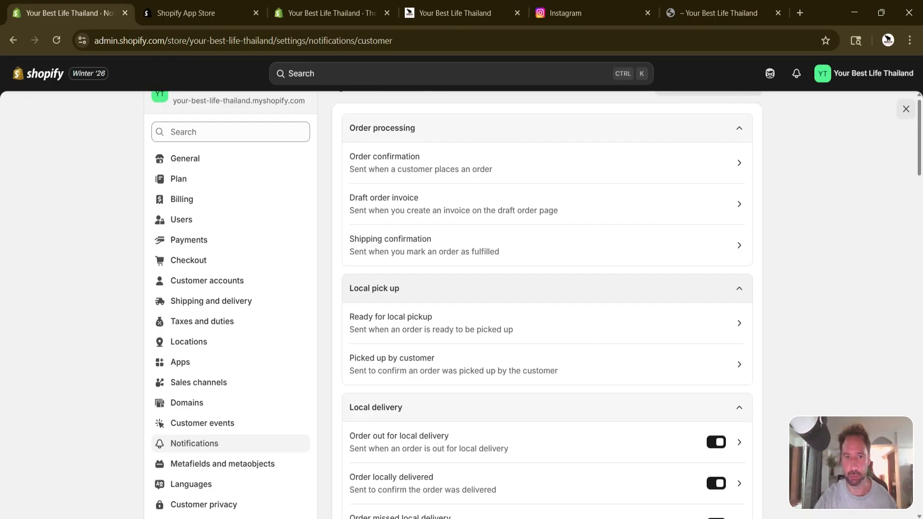
{"action": "scroll", "coordinate": [235, 412], "scroll_direction": "down", "scroll_amount": 2}
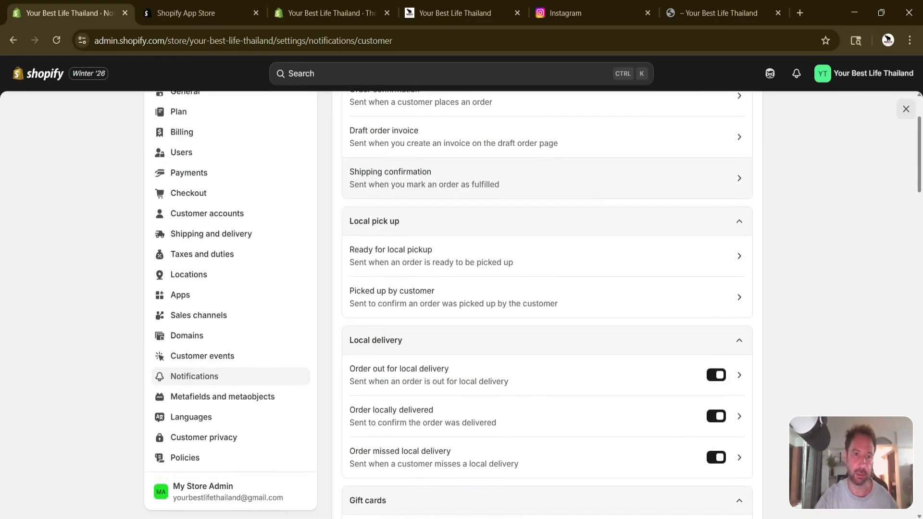
{"action": "left_click", "coordinate": [208, 399]}
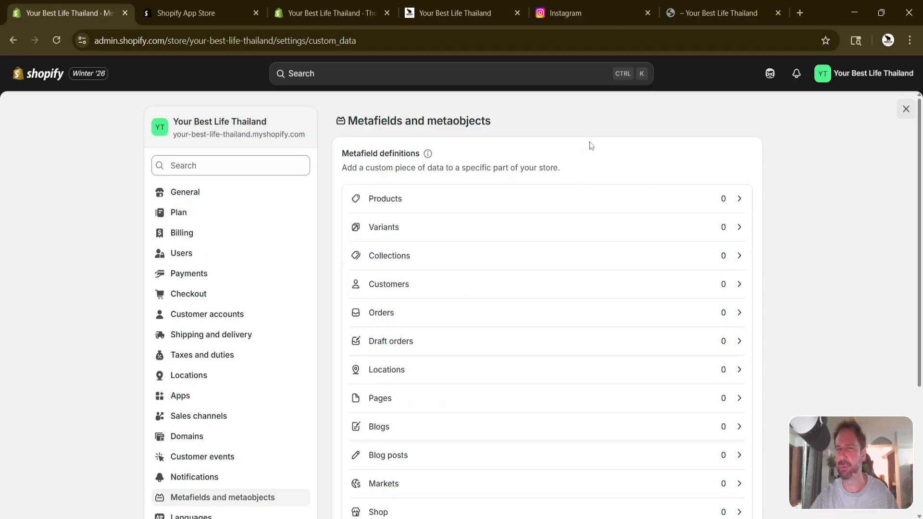
- Review the metafield definitions, all at 0, and the empty metaobjects section
{"action": "scroll", "coordinate": [591, 145], "scroll_direction": "down", "scroll_amount": 1}
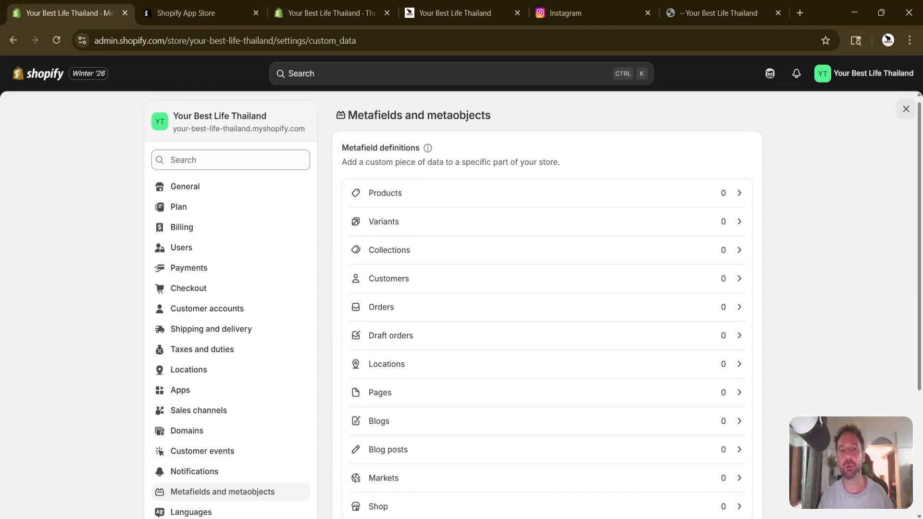
{"action": "scroll", "coordinate": [808, 187], "scroll_direction": "down", "scroll_amount": 2}
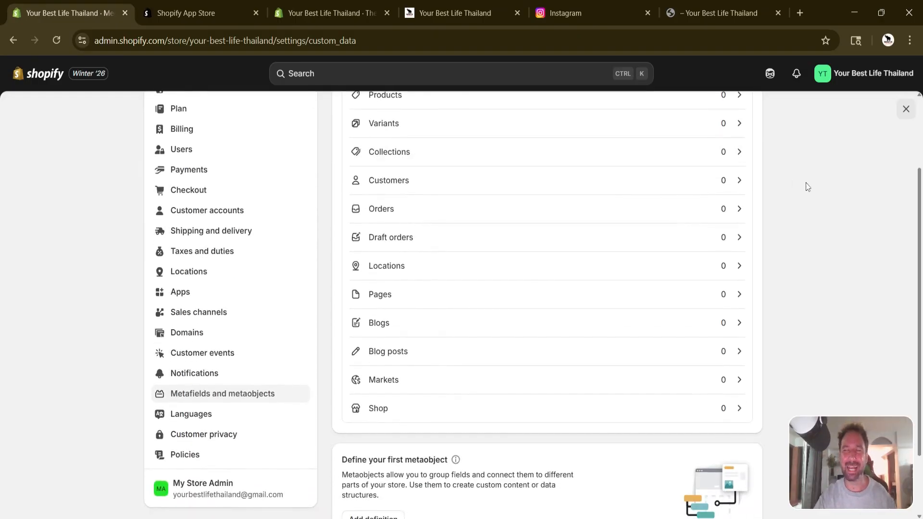
{"action": "scroll", "coordinate": [542, 303], "scroll_direction": "up", "scroll_amount": 2}
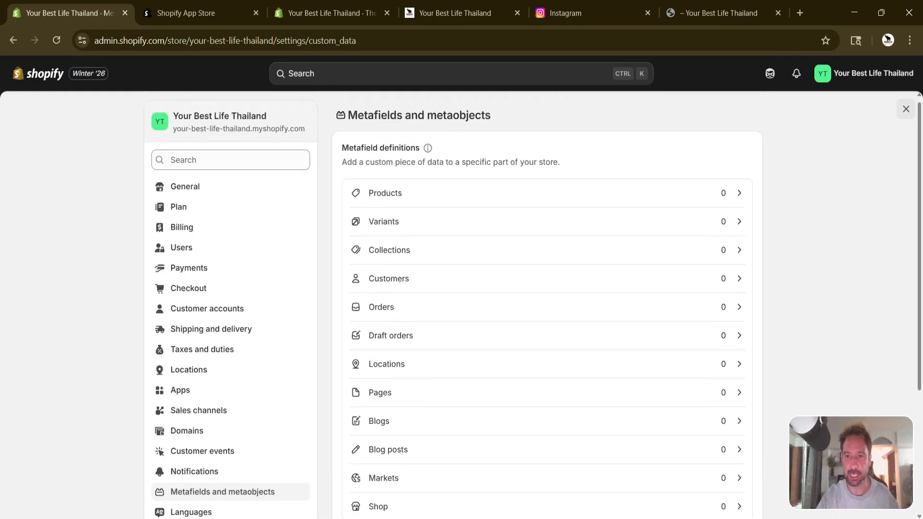
{"action": "scroll", "coordinate": [542, 303], "scroll_direction": "down", "scroll_amount": 1}
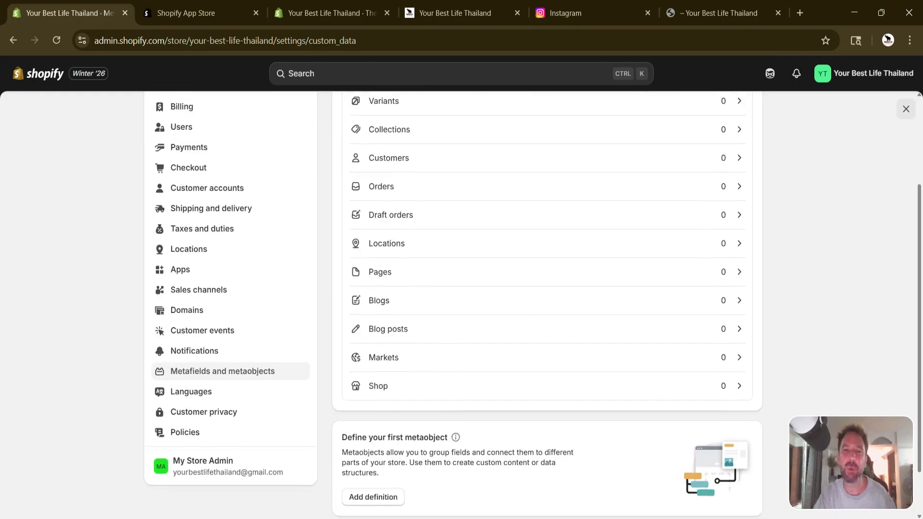
{"action": "scroll", "coordinate": [543, 303], "scroll_direction": "down", "scroll_amount": 2}
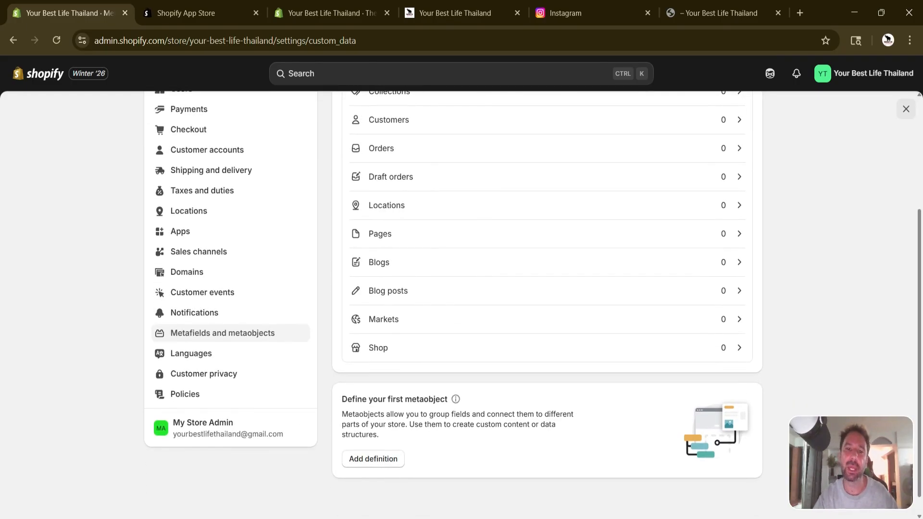
{"action": "scroll", "coordinate": [542, 303], "scroll_direction": "up", "scroll_amount": 3}
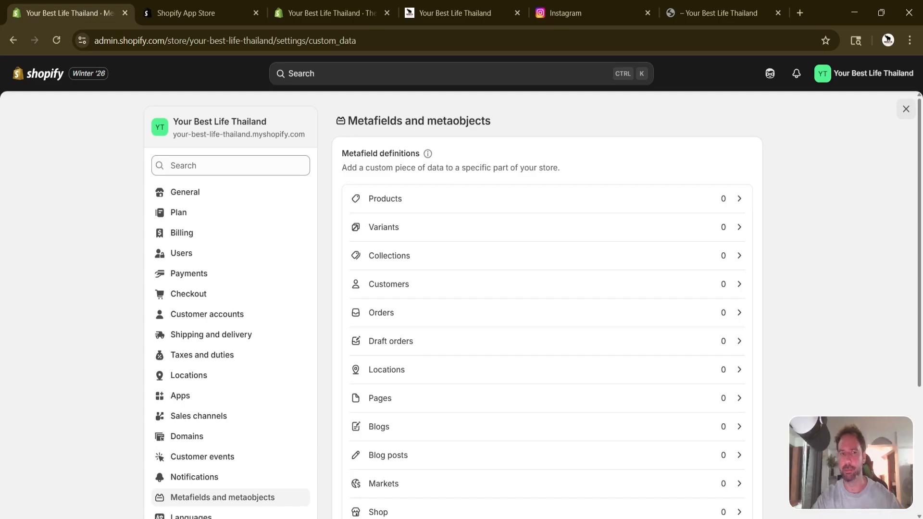
{"action": "scroll", "coordinate": [227, 351], "scroll_direction": "down", "scroll_amount": 4}
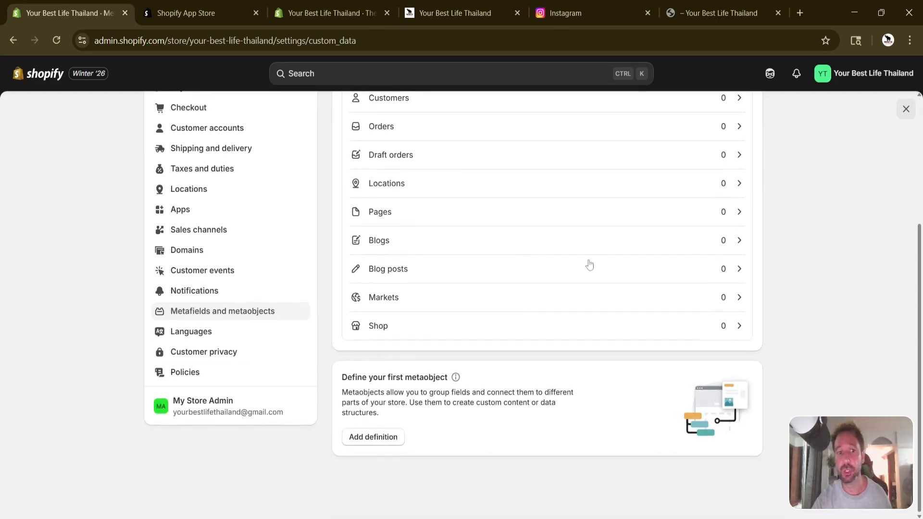
{"action": "scroll", "coordinate": [604, 254], "scroll_direction": "up", "scroll_amount": 4}
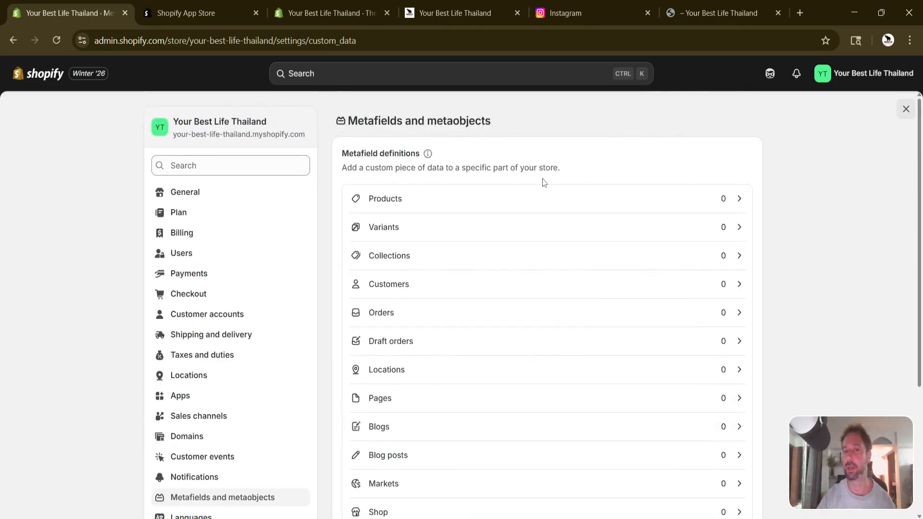
{"action": "scroll", "coordinate": [319, 159], "scroll_direction": "down", "scroll_amount": 3}
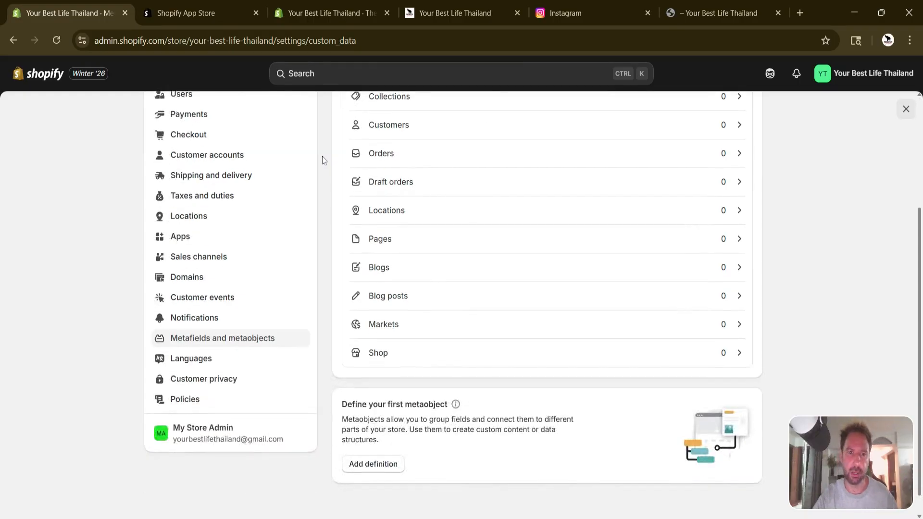
{"action": "scroll", "coordinate": [322, 160], "scroll_direction": "down", "scroll_amount": 1}
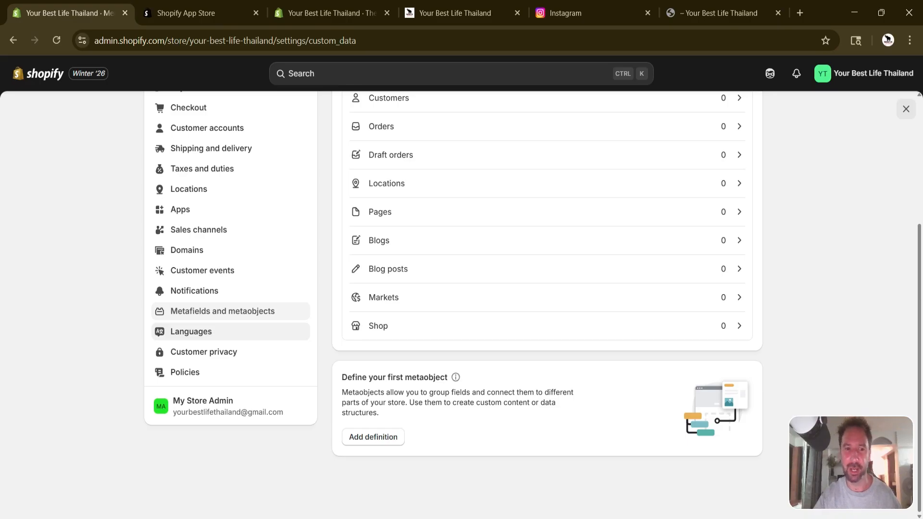
{"action": "left_click", "coordinate": [208, 334]}
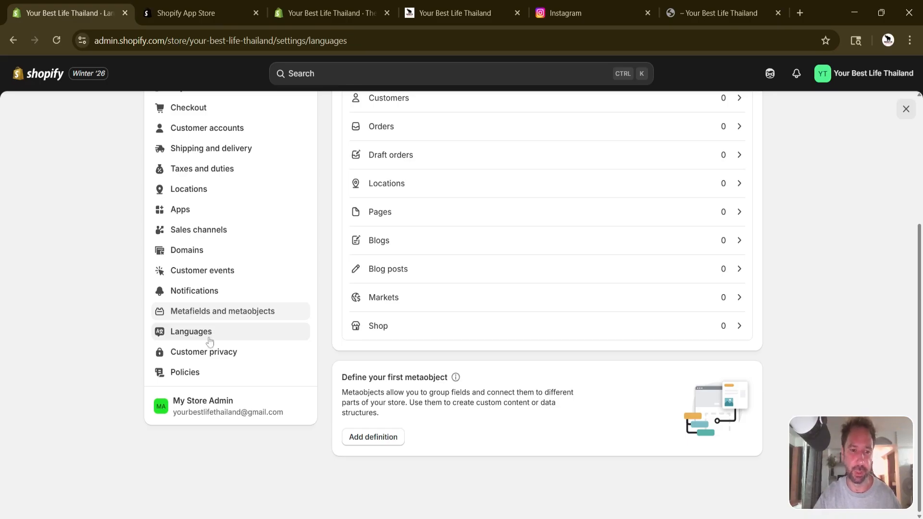
{"action": "scroll", "coordinate": [556, 272], "scroll_direction": "down", "scroll_amount": 4}
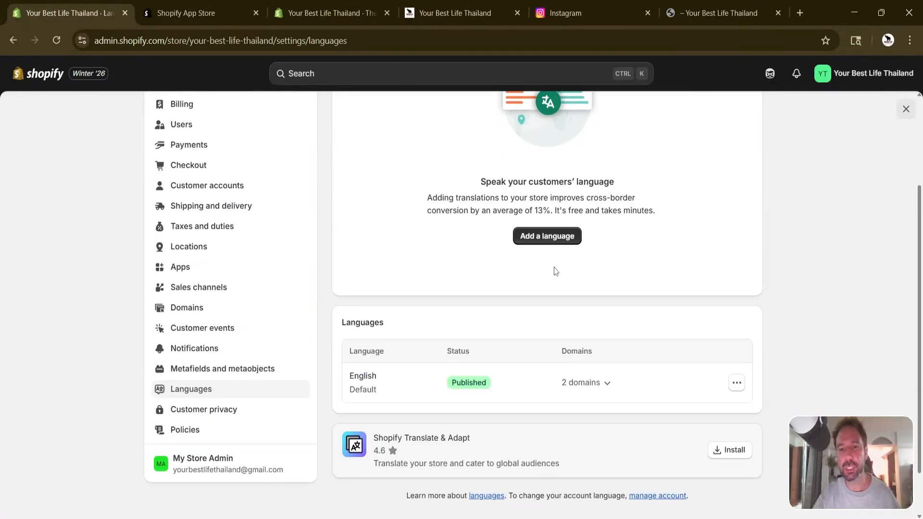
{"action": "scroll", "coordinate": [548, 270], "scroll_direction": "up", "scroll_amount": 2}
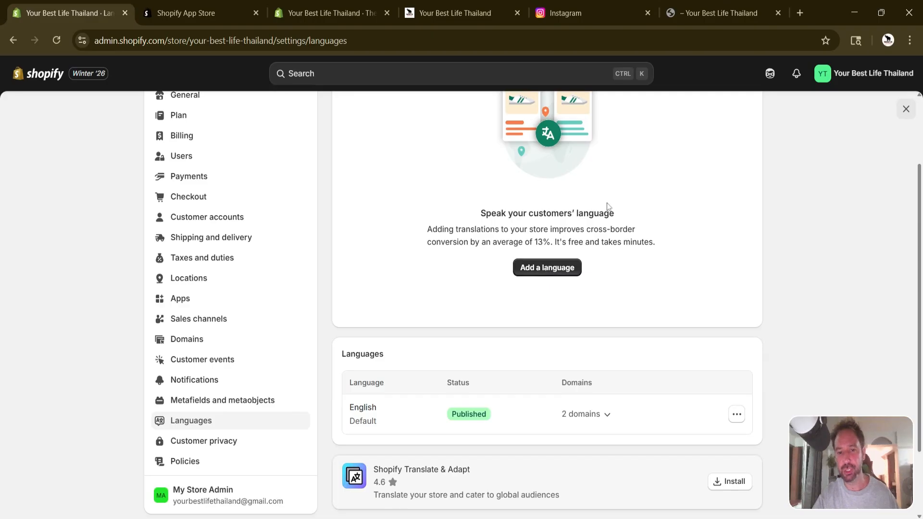
{"action": "scroll", "coordinate": [607, 203], "scroll_direction": "up", "scroll_amount": 3}
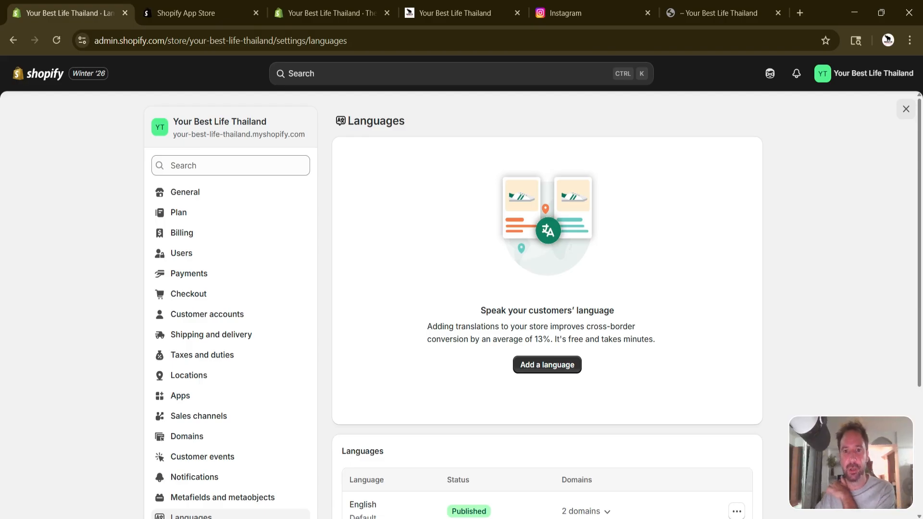
{"action": "scroll", "coordinate": [547, 303], "scroll_direction": "down", "scroll_amount": 4}
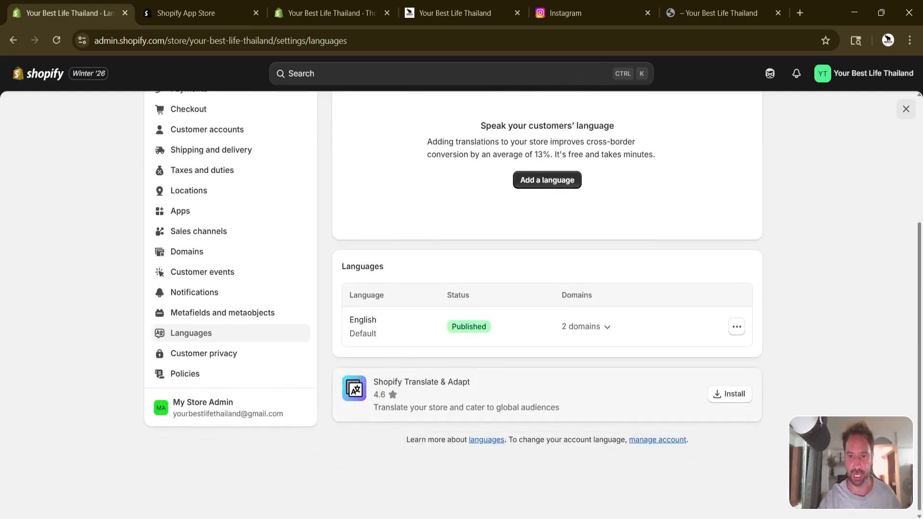
{"action": "left_click", "coordinate": [238, 363]}
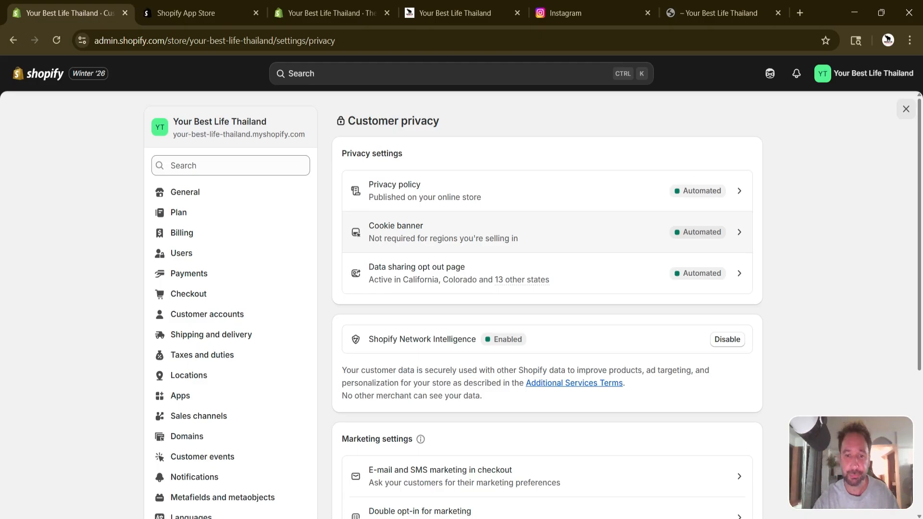
- Scroll through the privacy and marketing options, then view the automated privacy policy text
{"action": "scroll", "coordinate": [561, 288], "scroll_direction": "down", "scroll_amount": 1}
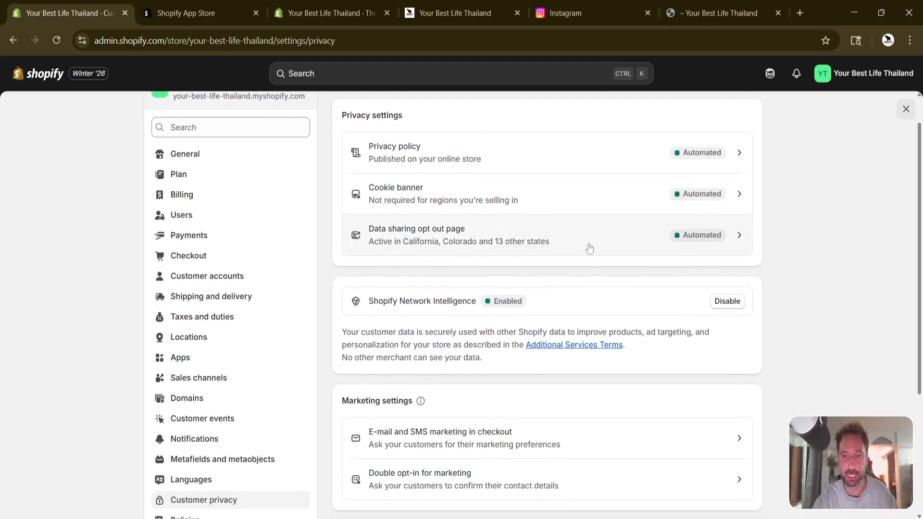
{"action": "scroll", "coordinate": [590, 248], "scroll_direction": "down", "scroll_amount": 4}
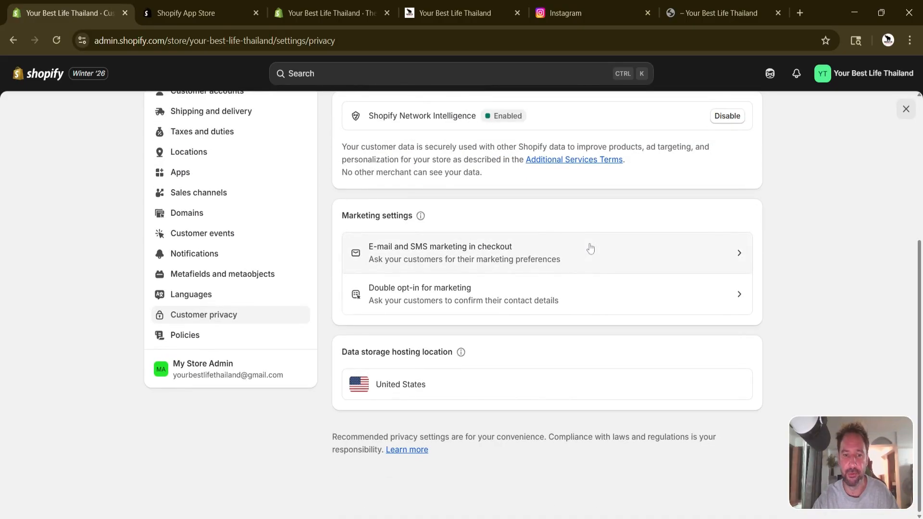
{"action": "scroll", "coordinate": [591, 248], "scroll_direction": "up", "scroll_amount": 5}
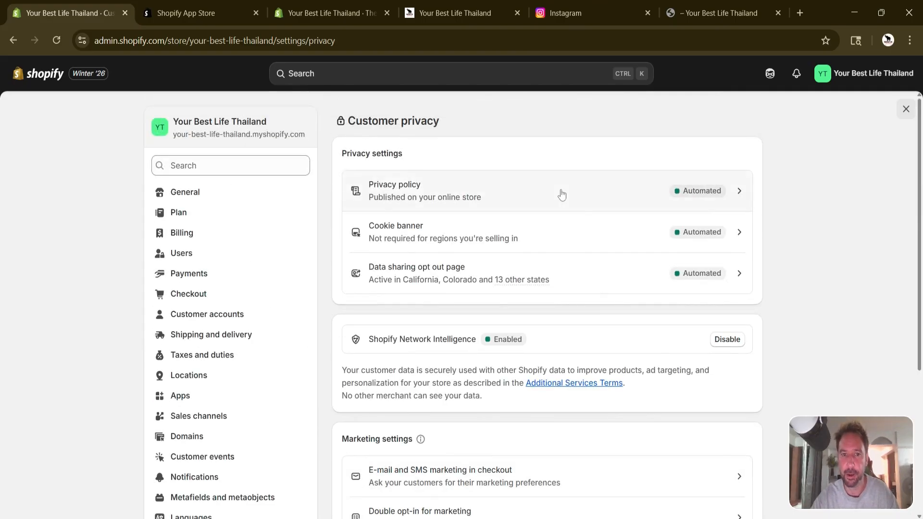
{"action": "left_click", "coordinate": [561, 194]}
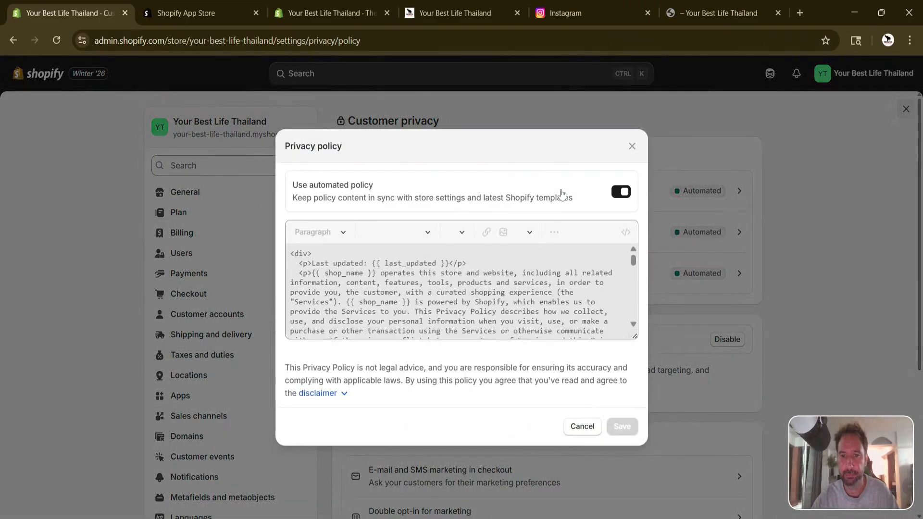
- Read through the automated privacy policy template and close it without saving
{"action": "scroll", "coordinate": [523, 317], "scroll_direction": "down", "scroll_amount": 6}
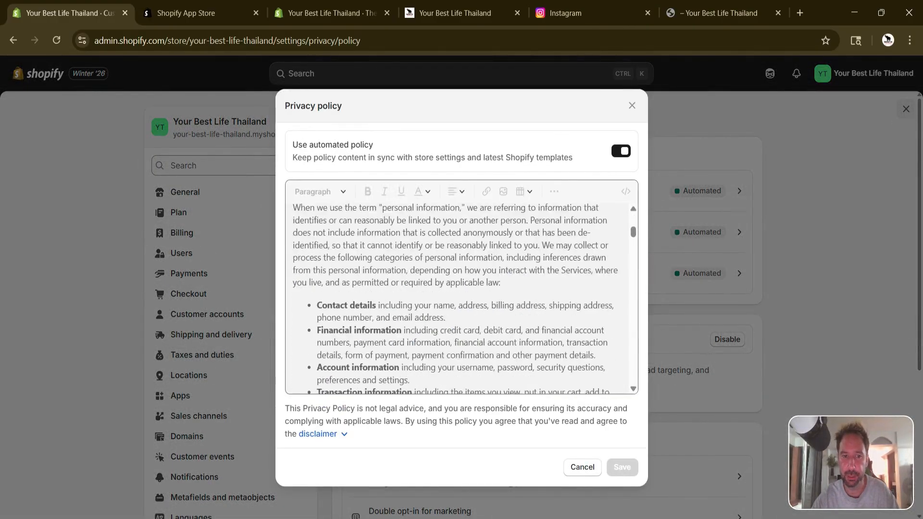
{"action": "scroll", "coordinate": [457, 298], "scroll_direction": "down", "scroll_amount": 15}
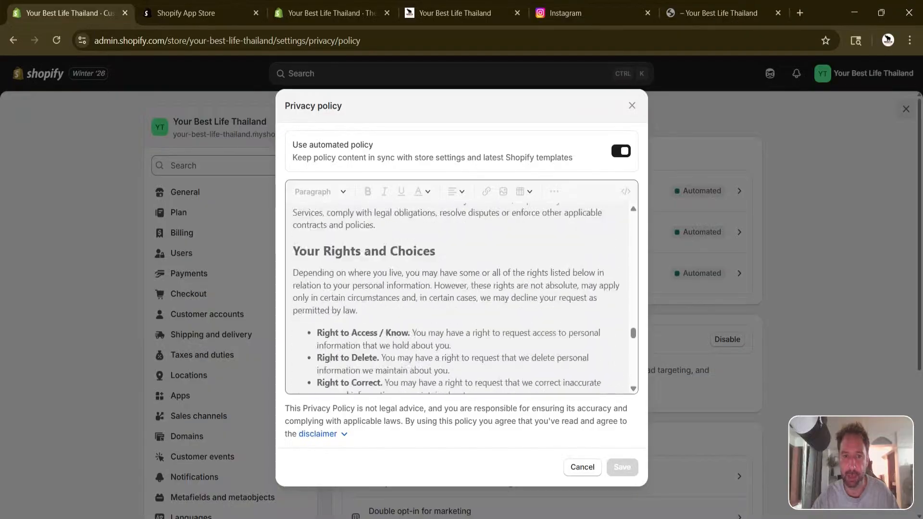
{"action": "scroll", "coordinate": [457, 298], "scroll_direction": "down", "scroll_amount": 15}
{"action": "scroll", "coordinate": [457, 298], "scroll_direction": "up", "scroll_amount": 4}
{"action": "scroll", "coordinate": [456, 298], "scroll_direction": "down", "scroll_amount": 10}
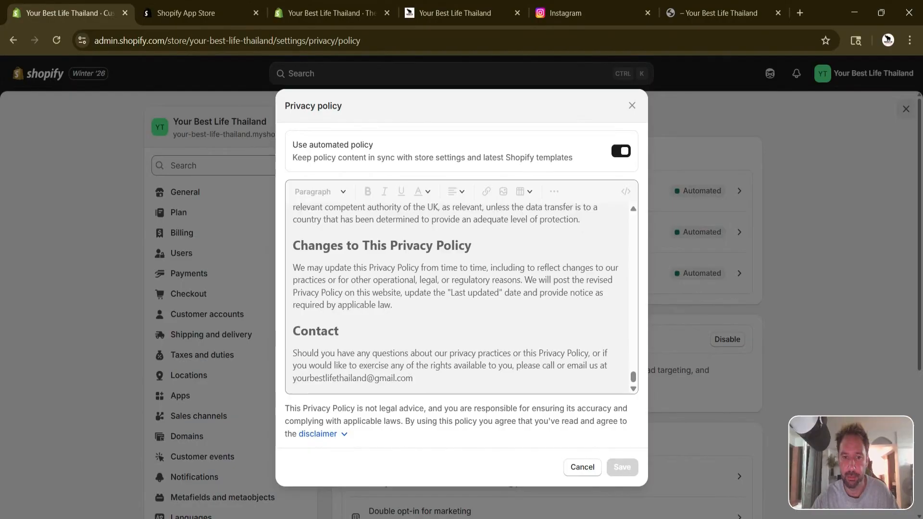
{"action": "scroll", "coordinate": [593, 231], "scroll_direction": "up", "scroll_amount": 4}
{"action": "left_click", "coordinate": [632, 105]}
- Go to the store's Policies settings page
{"action": "scroll", "coordinate": [343, 249], "scroll_direction": "down", "scroll_amount": 5}
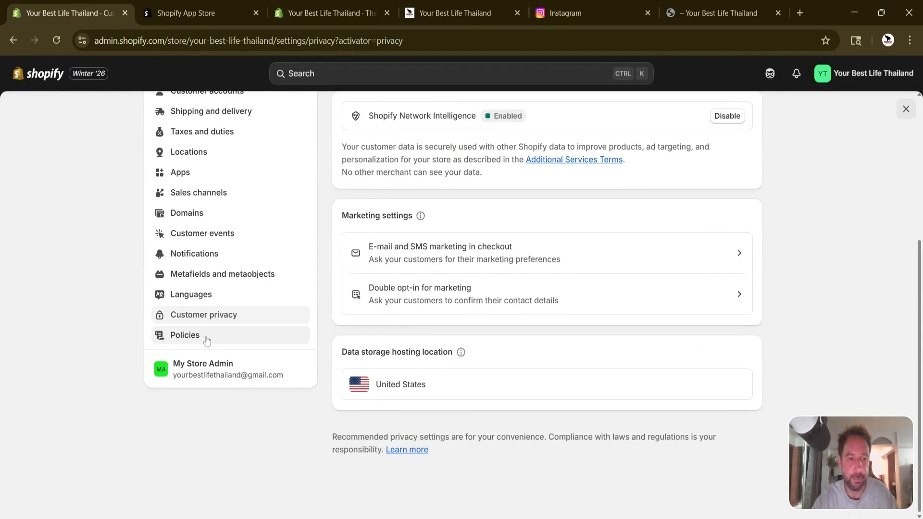
{"action": "scroll", "coordinate": [537, 354], "scroll_direction": "up", "scroll_amount": 2}
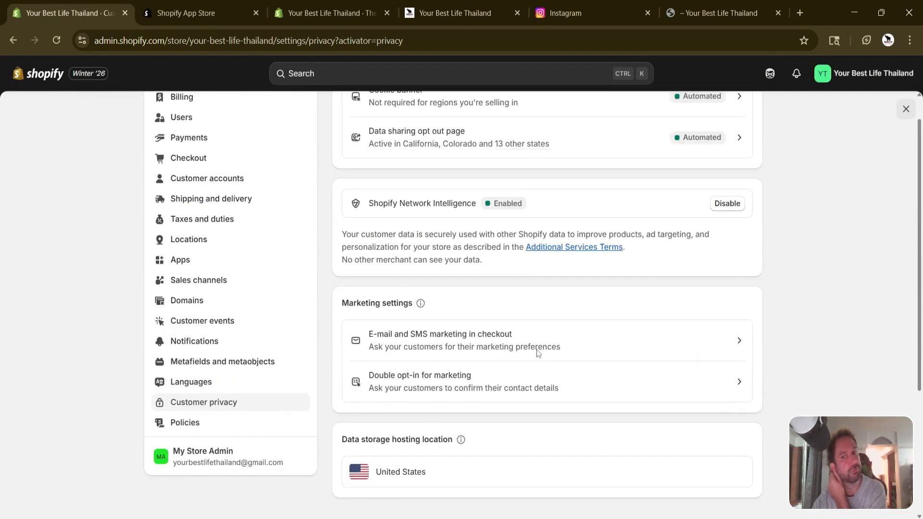
{"action": "scroll", "coordinate": [538, 354], "scroll_direction": "down", "scroll_amount": 2}
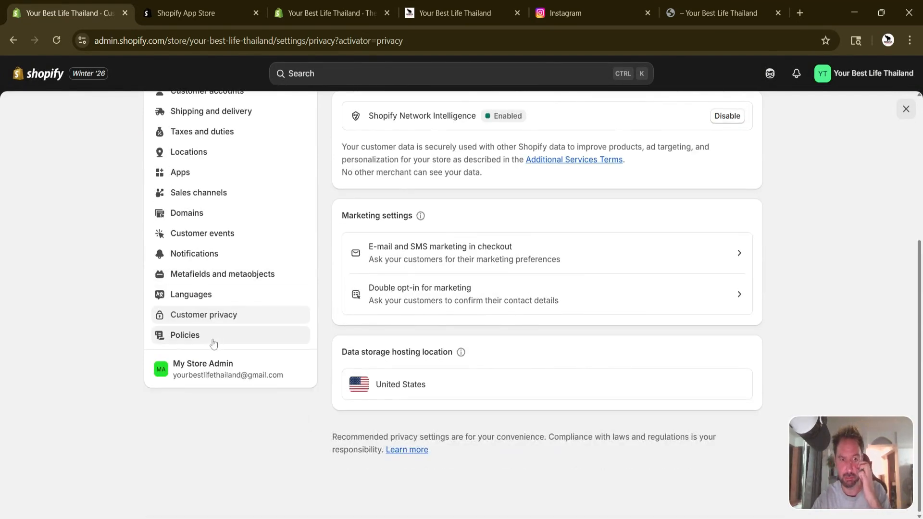
{"action": "left_click", "coordinate": [212, 337]}
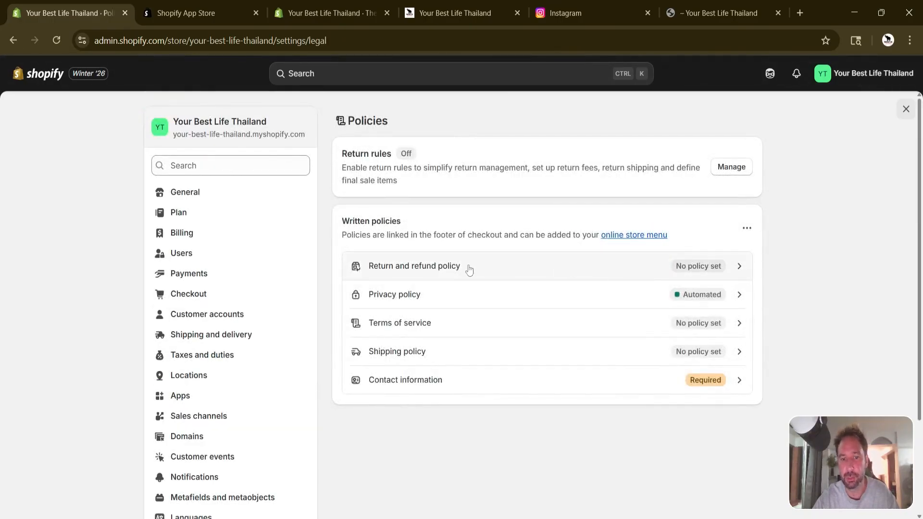
{"action": "left_click", "coordinate": [464, 330]}
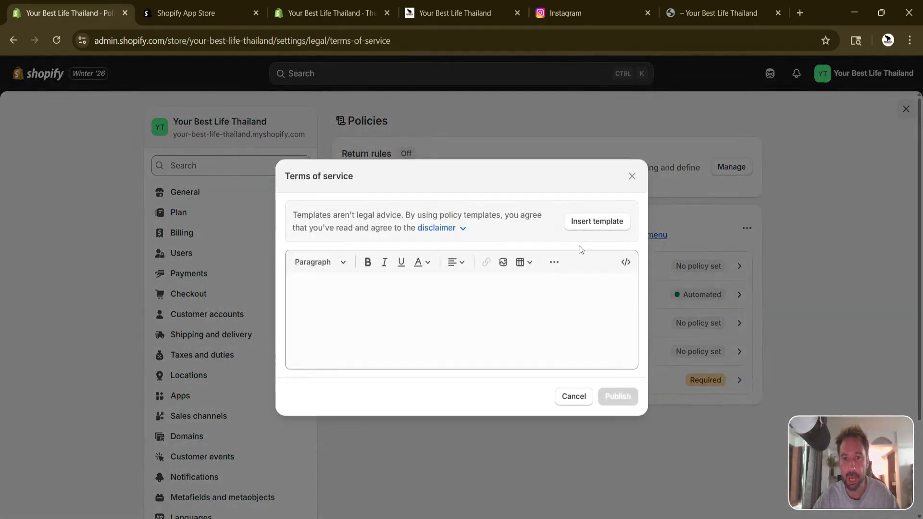
{"action": "left_click", "coordinate": [598, 222]}
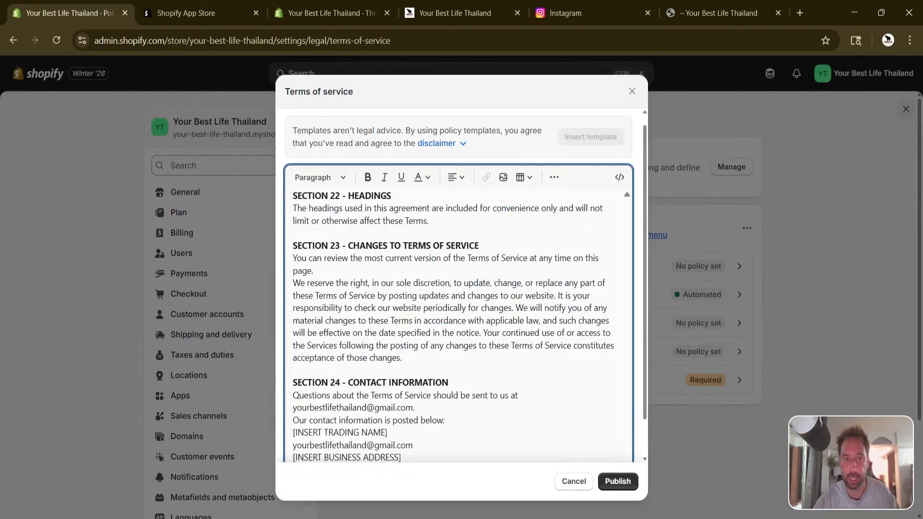
{"action": "left_click_drag", "start_coordinate": [401, 404], "coordinate": [293, 404]}
{"action": "left_click_drag", "start_coordinate": [430, 416], "coordinate": [293, 404]}
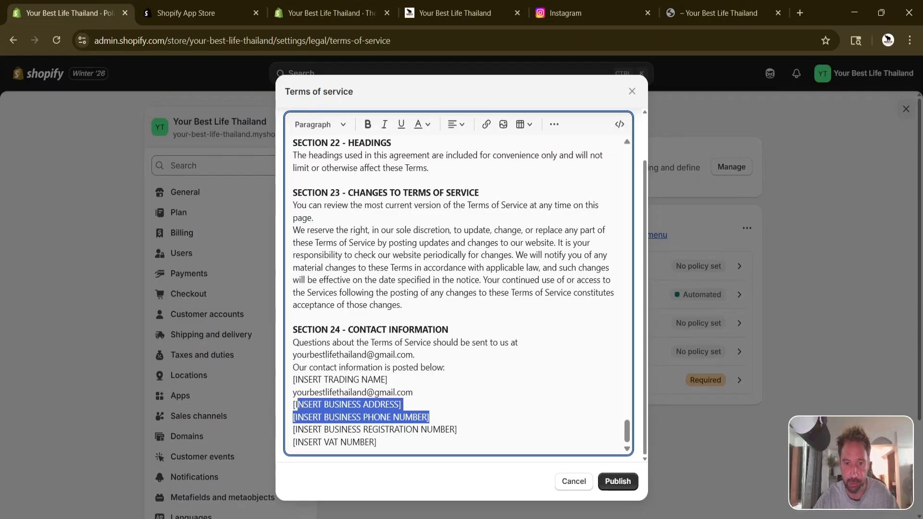
{"action": "left_click_drag", "start_coordinate": [457, 429], "coordinate": [341, 417]}
{"action": "left_click", "coordinate": [342, 417]}
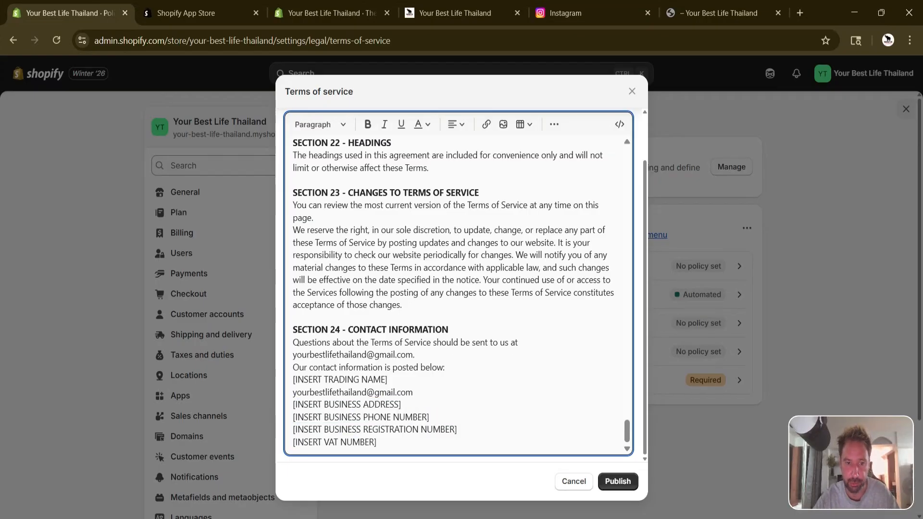
{"action": "left_click_drag", "start_coordinate": [388, 380], "coordinate": [293, 380]}
{"action": "scroll", "coordinate": [454, 289], "scroll_direction": "up", "scroll_amount": 20}
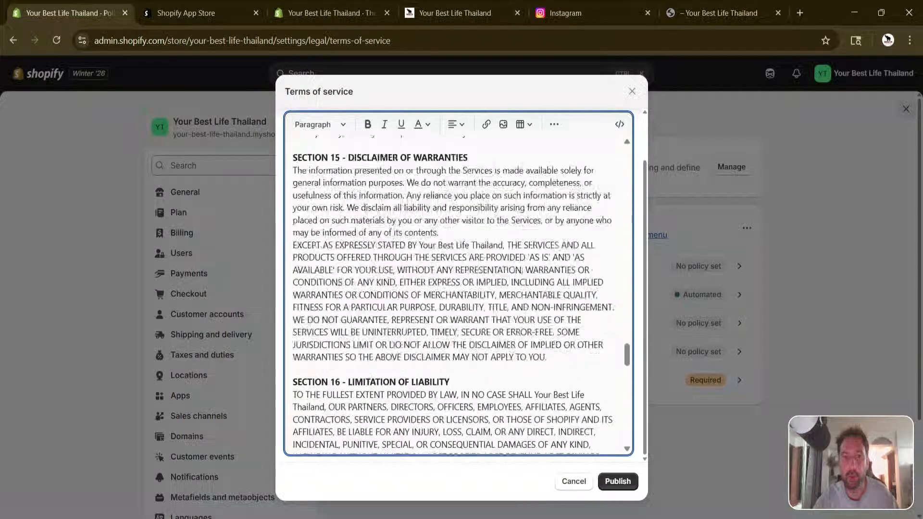
{"action": "scroll", "coordinate": [459, 289], "scroll_direction": "up", "scroll_amount": 20}
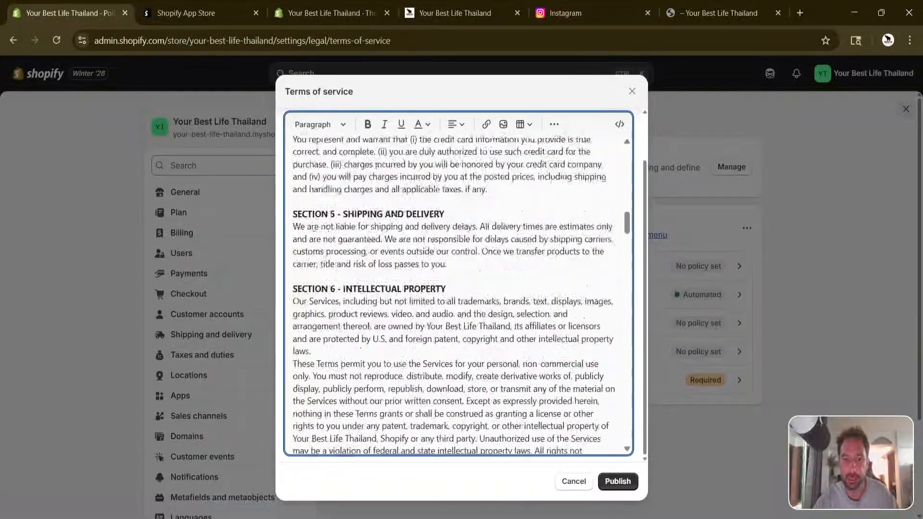
{"action": "scroll", "coordinate": [456, 288], "scroll_direction": "up", "scroll_amount": 5}
{"action": "scroll", "coordinate": [457, 288], "scroll_direction": "down", "scroll_amount": 20}
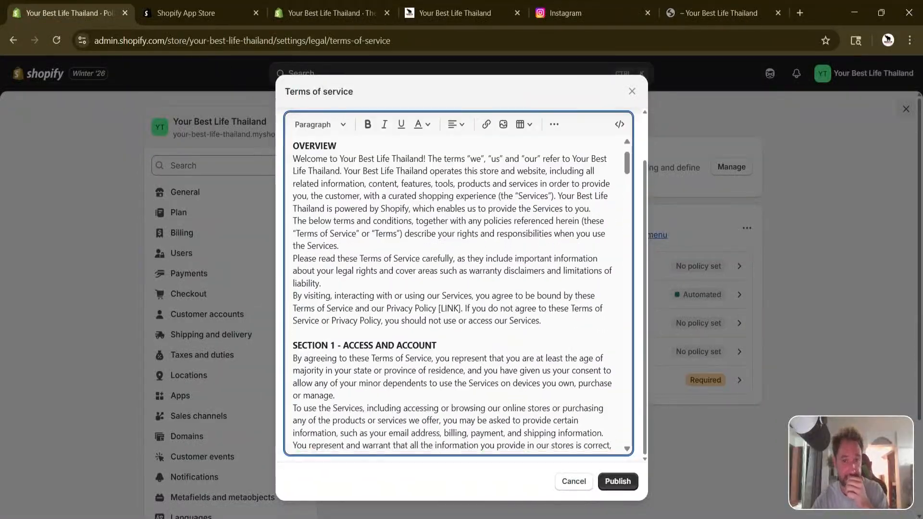
{"action": "scroll", "coordinate": [457, 289], "scroll_direction": "down", "scroll_amount": 20}
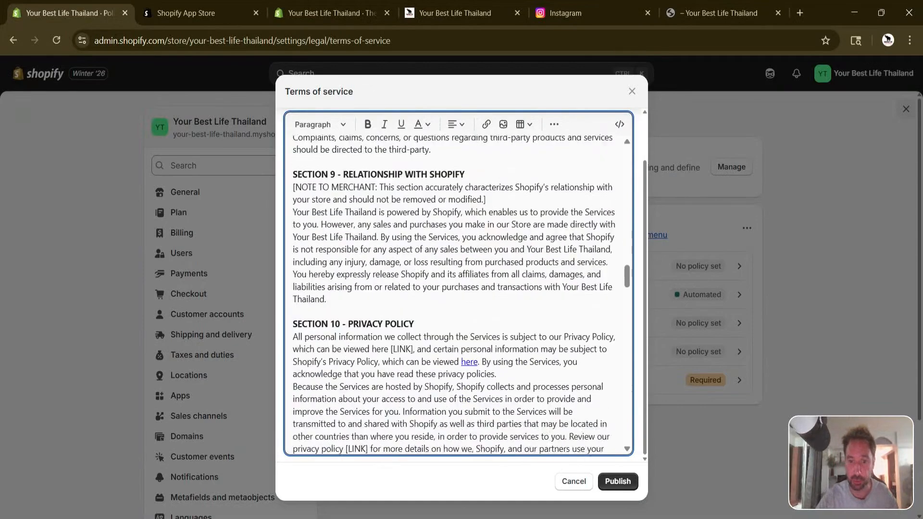
{"action": "left_click", "coordinate": [633, 91]}
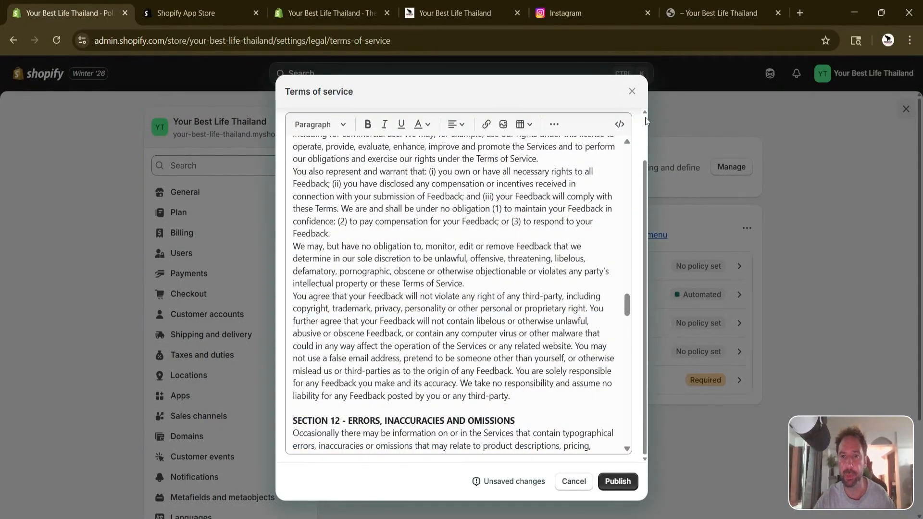
{"action": "left_click", "coordinate": [631, 98]}
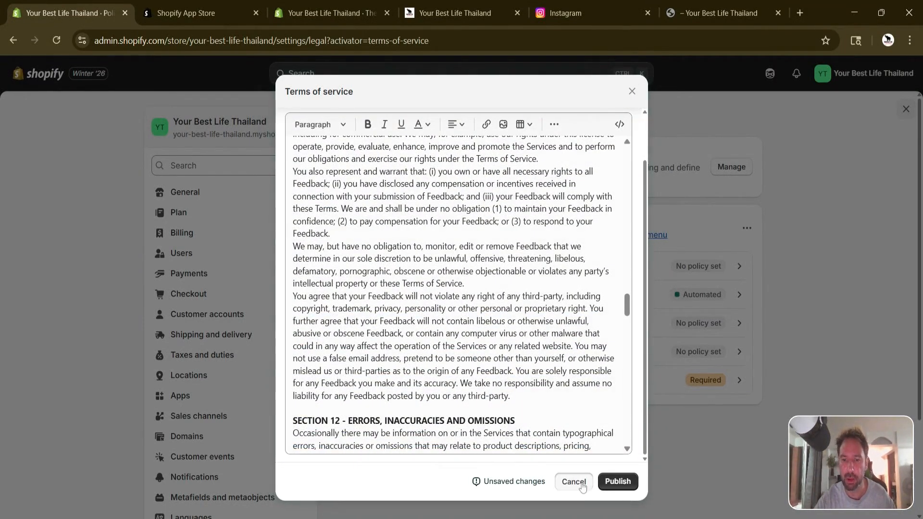
{"action": "left_click", "coordinate": [573, 482]}
- Inspect the empty Contact information policy, close it unpublished, and open the Return and refund policy
{"action": "scroll", "coordinate": [565, 299], "scroll_direction": "down", "scroll_amount": 2}
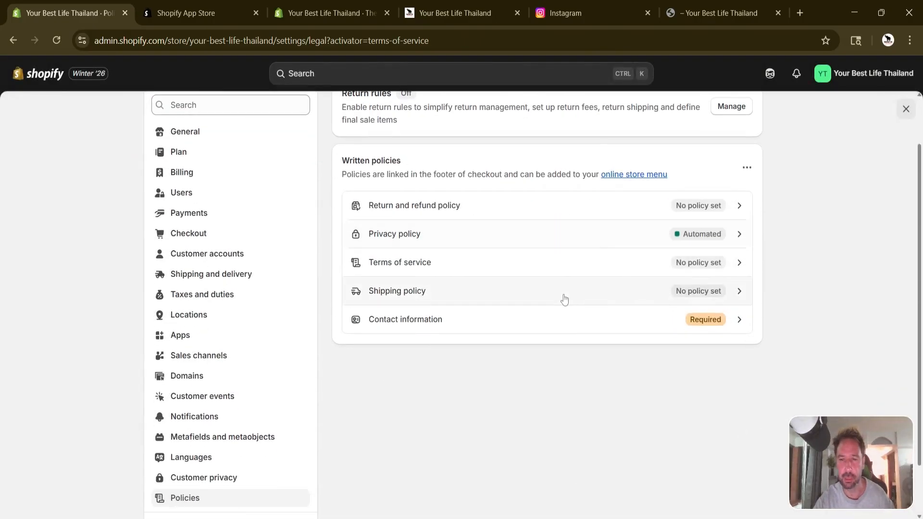
{"action": "scroll", "coordinate": [564, 299], "scroll_direction": "up", "scroll_amount": 2}
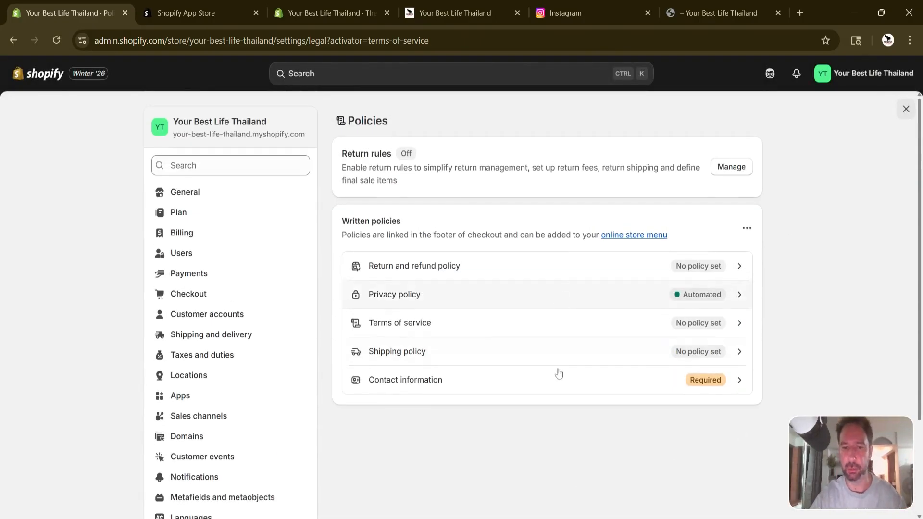
{"action": "left_click", "coordinate": [450, 386]}
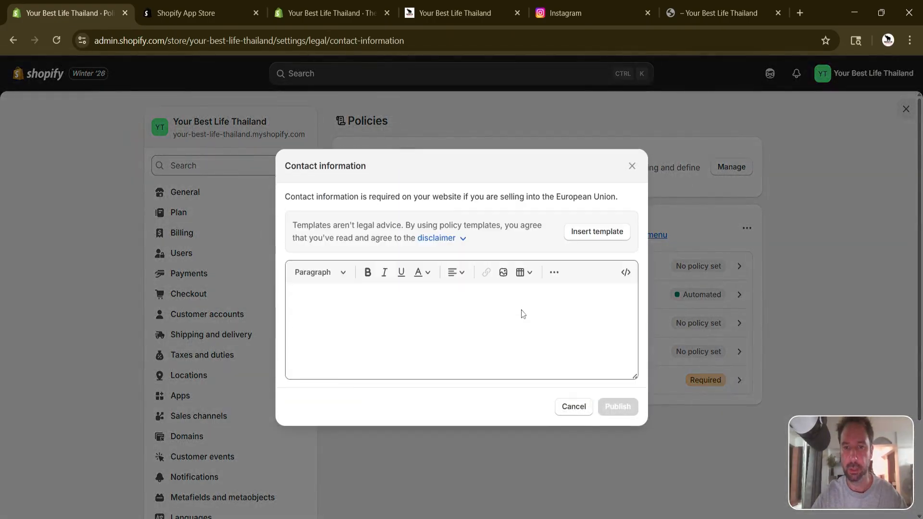
{"action": "left_click", "coordinate": [523, 314]}
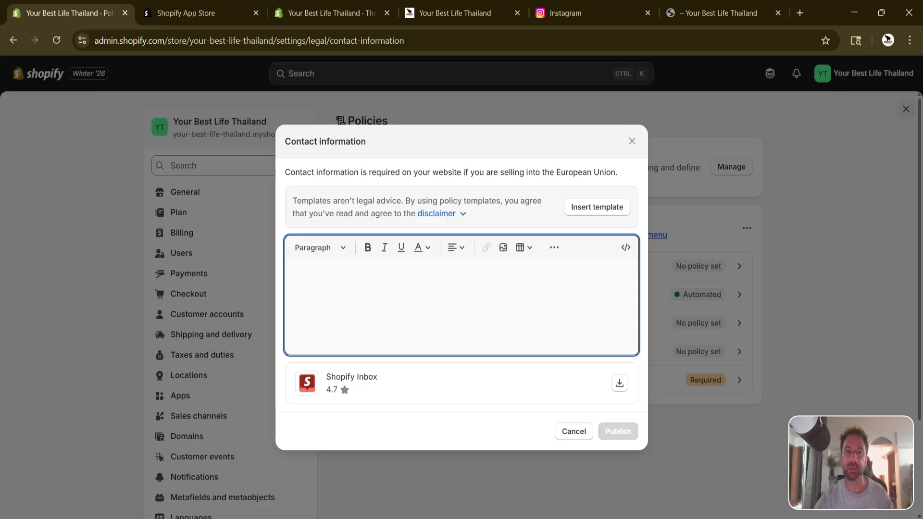
{"action": "left_click", "coordinate": [632, 141]}
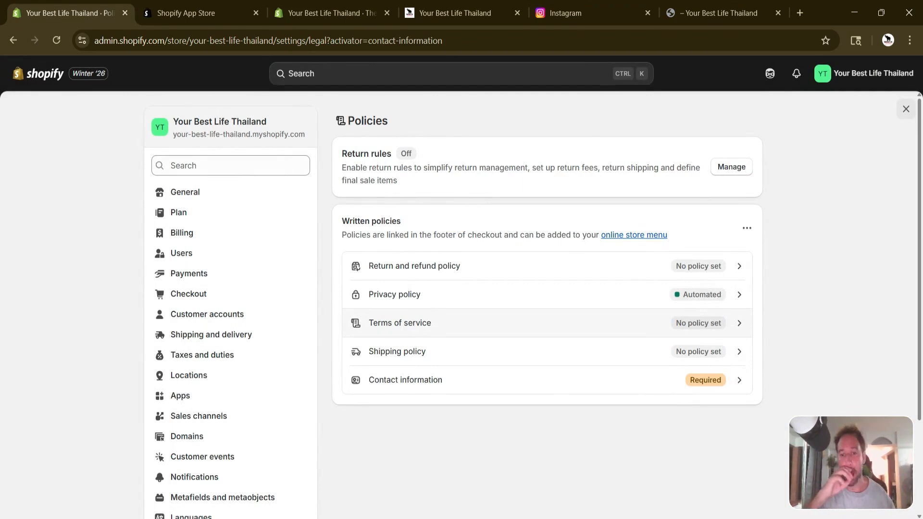
{"action": "left_click", "coordinate": [474, 276]}
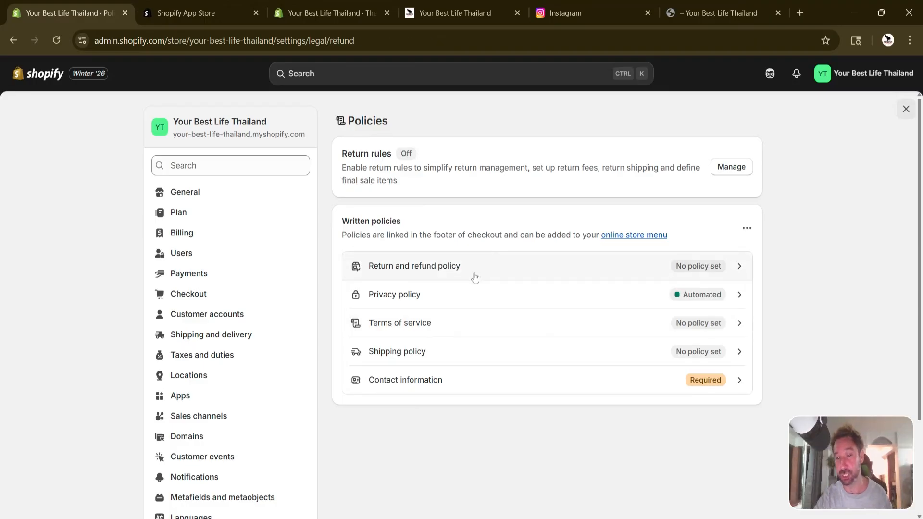
- Close the Return and refund policy, then glance at the Terms of service editor and close it
{"action": "left_click", "coordinate": [633, 175]}
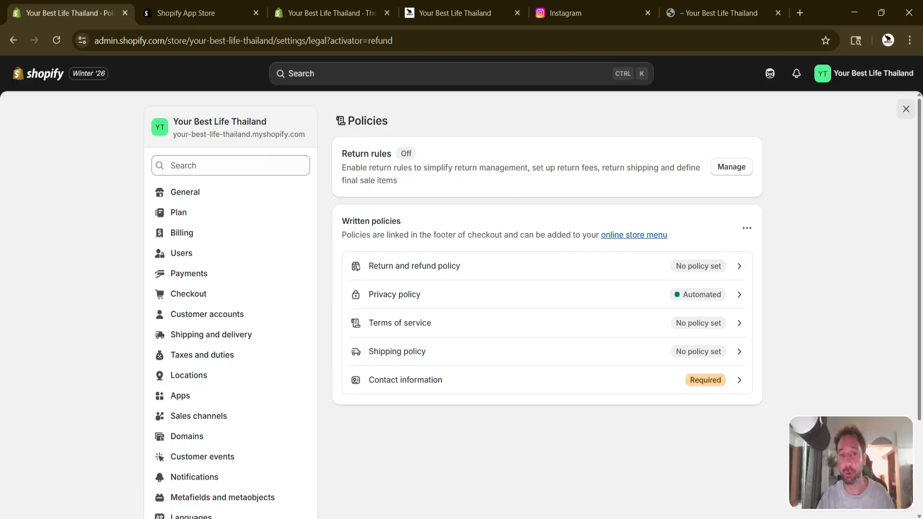
{"action": "scroll", "coordinate": [656, 240], "scroll_direction": "down", "scroll_amount": 2}
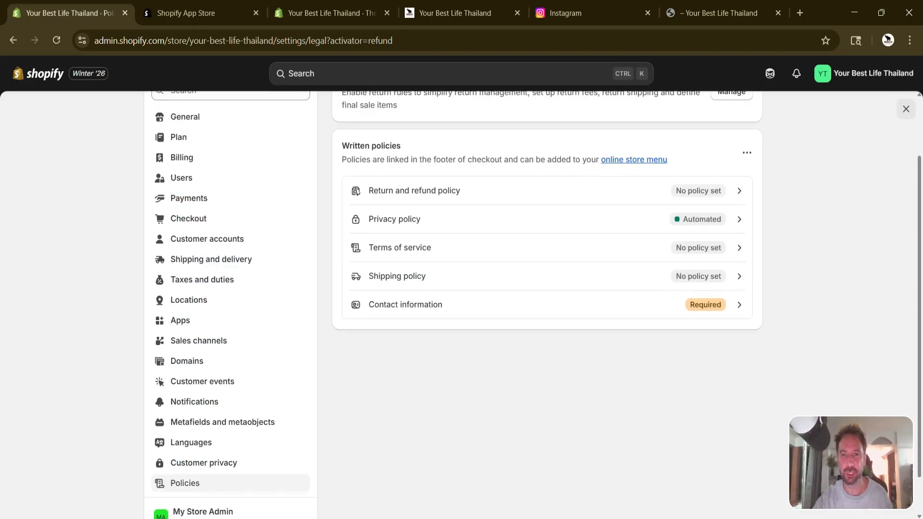
{"action": "left_click", "coordinate": [655, 253]}
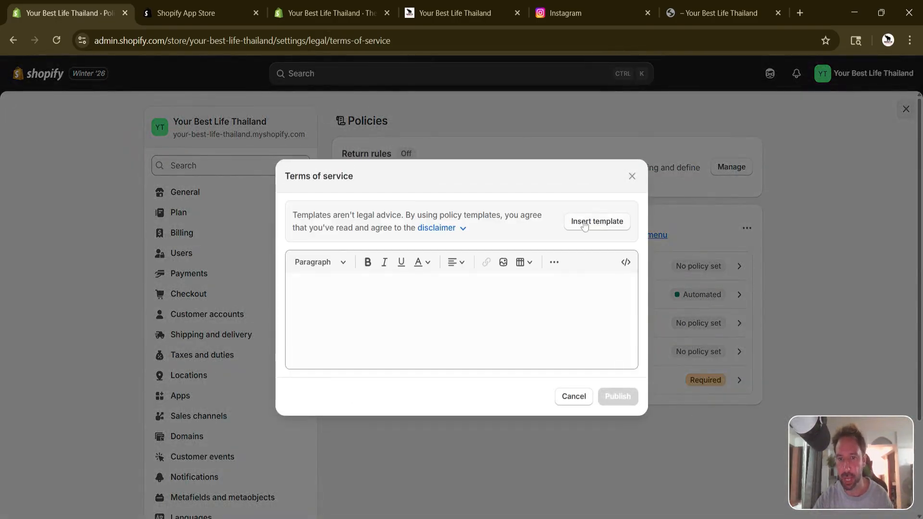
{"action": "left_click", "coordinate": [633, 178]}
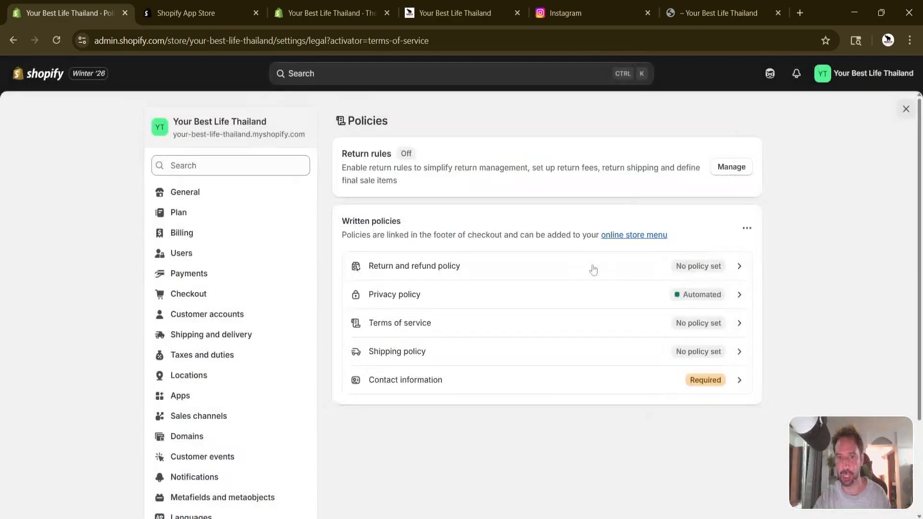
- Exit Settings back to the Online Store Preferences page
{"action": "scroll", "coordinate": [480, 276], "scroll_direction": "down", "scroll_amount": 3}
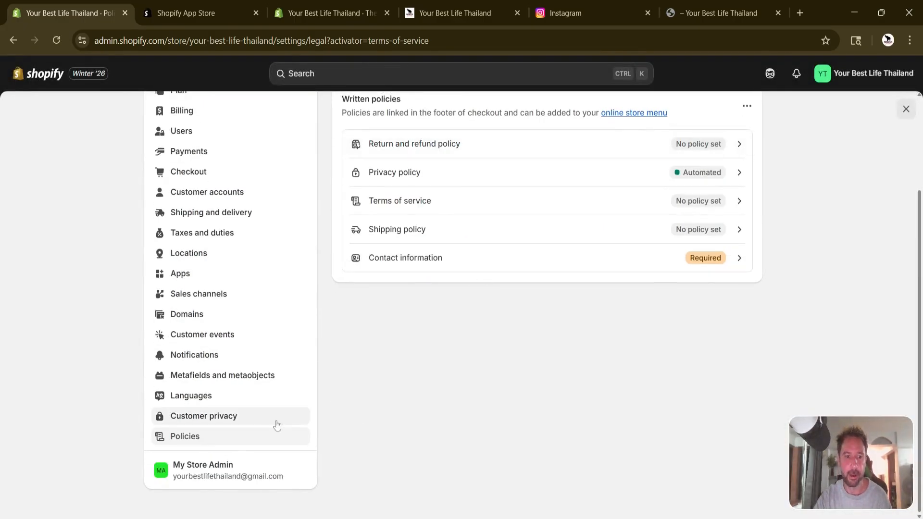
{"action": "scroll", "coordinate": [475, 368], "scroll_direction": "up", "scroll_amount": 3}
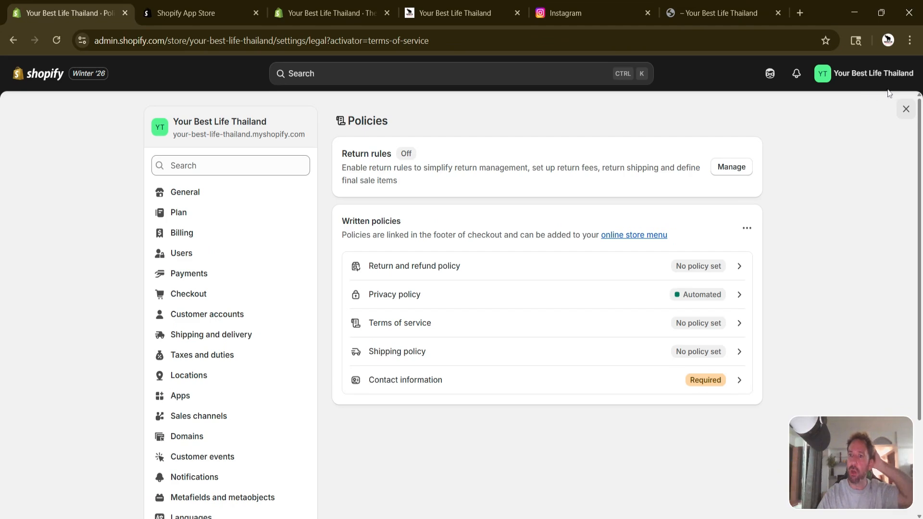
{"action": "left_click", "coordinate": [907, 110]}
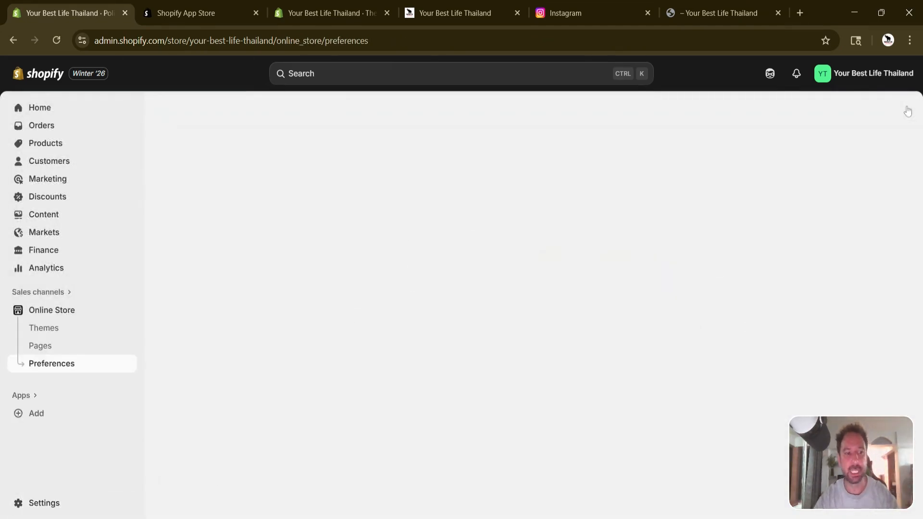